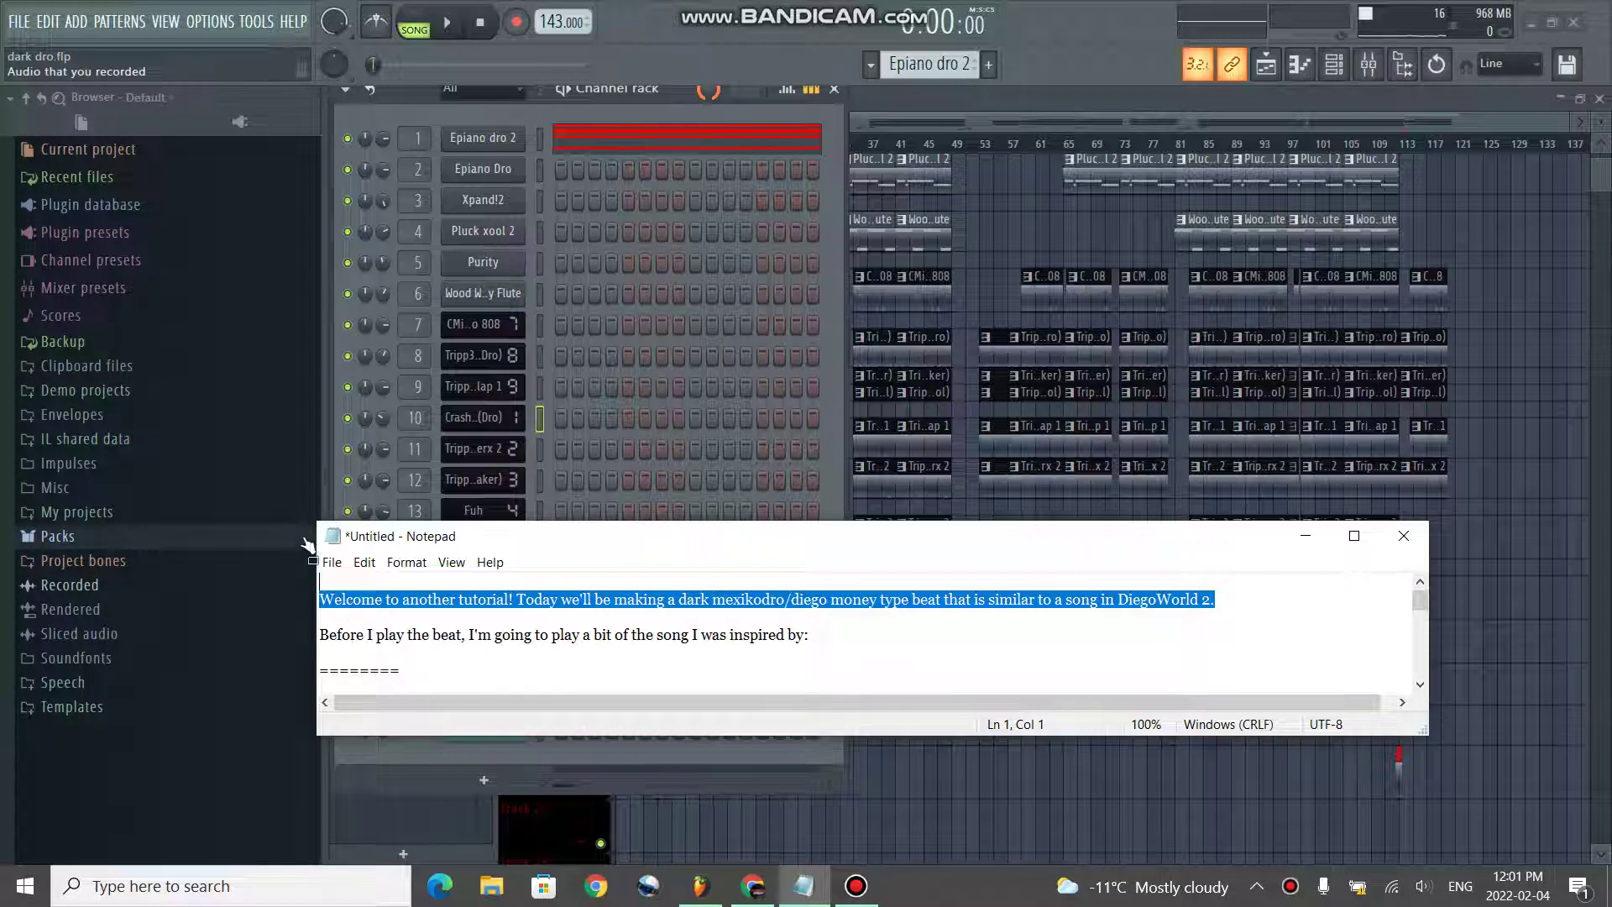
# - Review the tutorial introduction in the Notepad notes, ending with the line about playing the song that inspired the beat
pyautogui.click(838, 638)
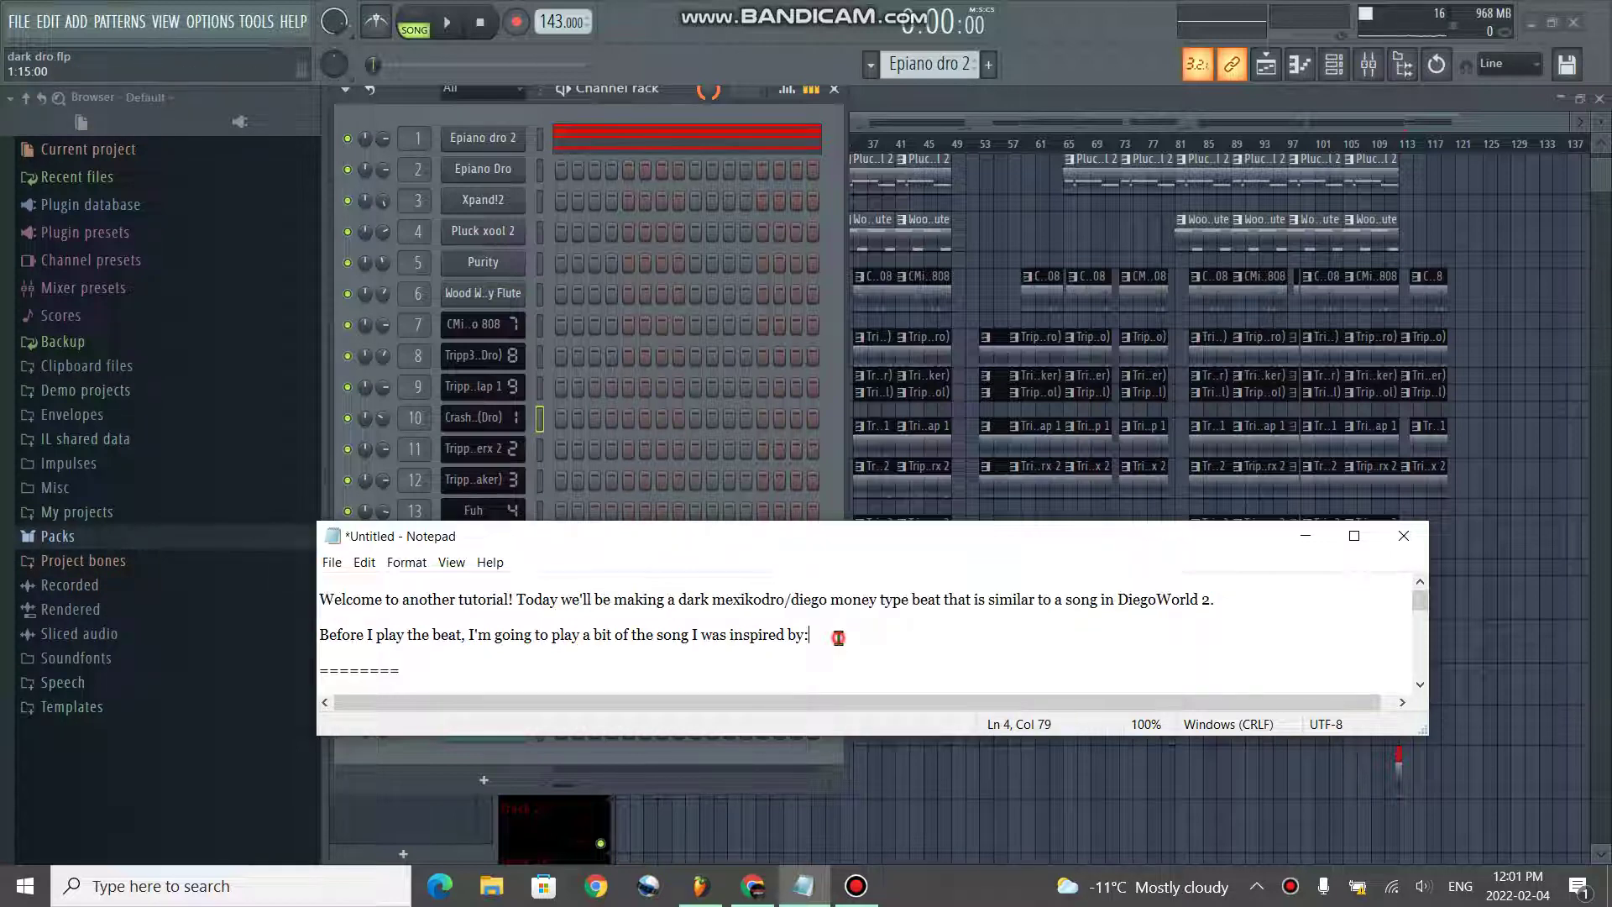
pyautogui.keyDown('shift'); pyautogui.click(331, 642); pyautogui.keyUp('shift')
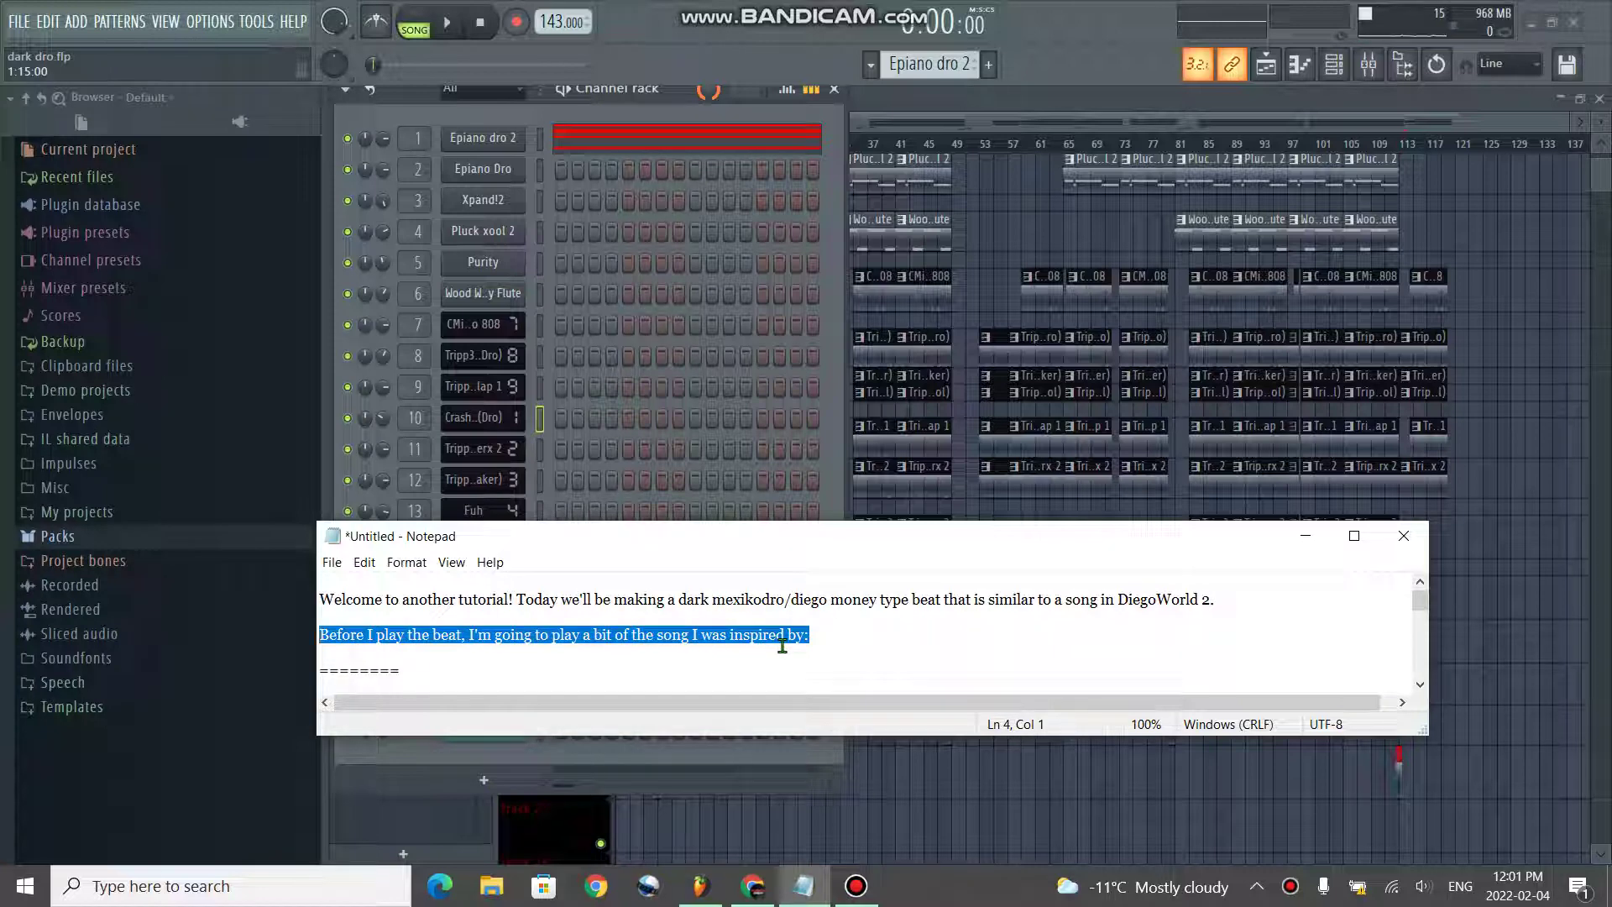
pyautogui.click(848, 636)
# - Switch to the YouTube page playing Diego Money - LLW, skip towards the end of the song and pause it
pyautogui.click(758, 893)
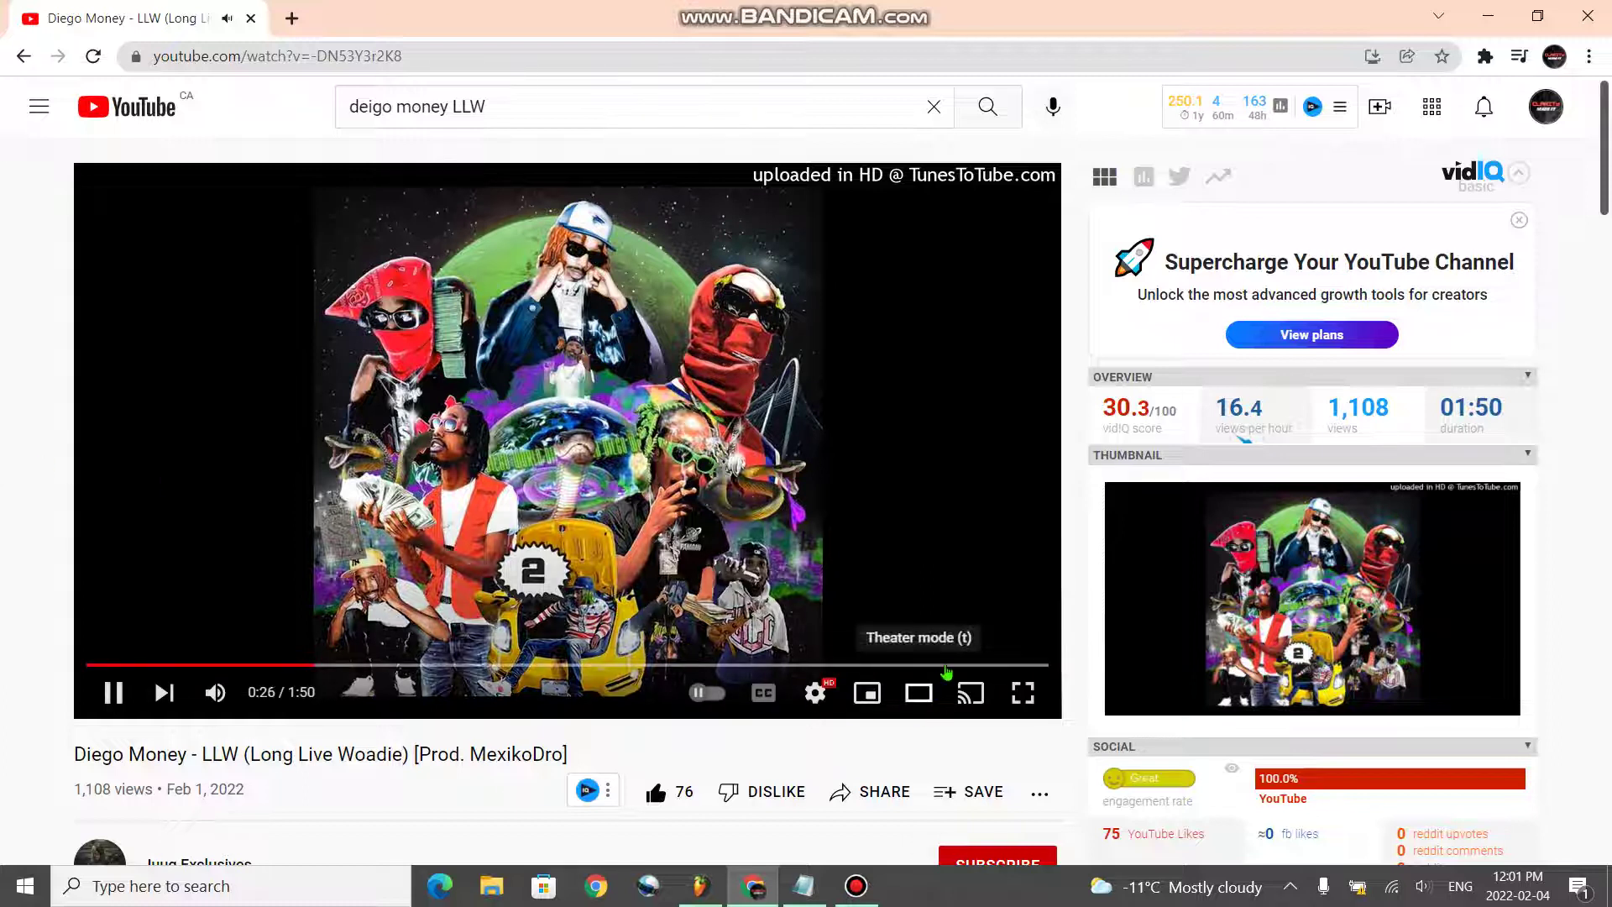
pyautogui.click(929, 666)
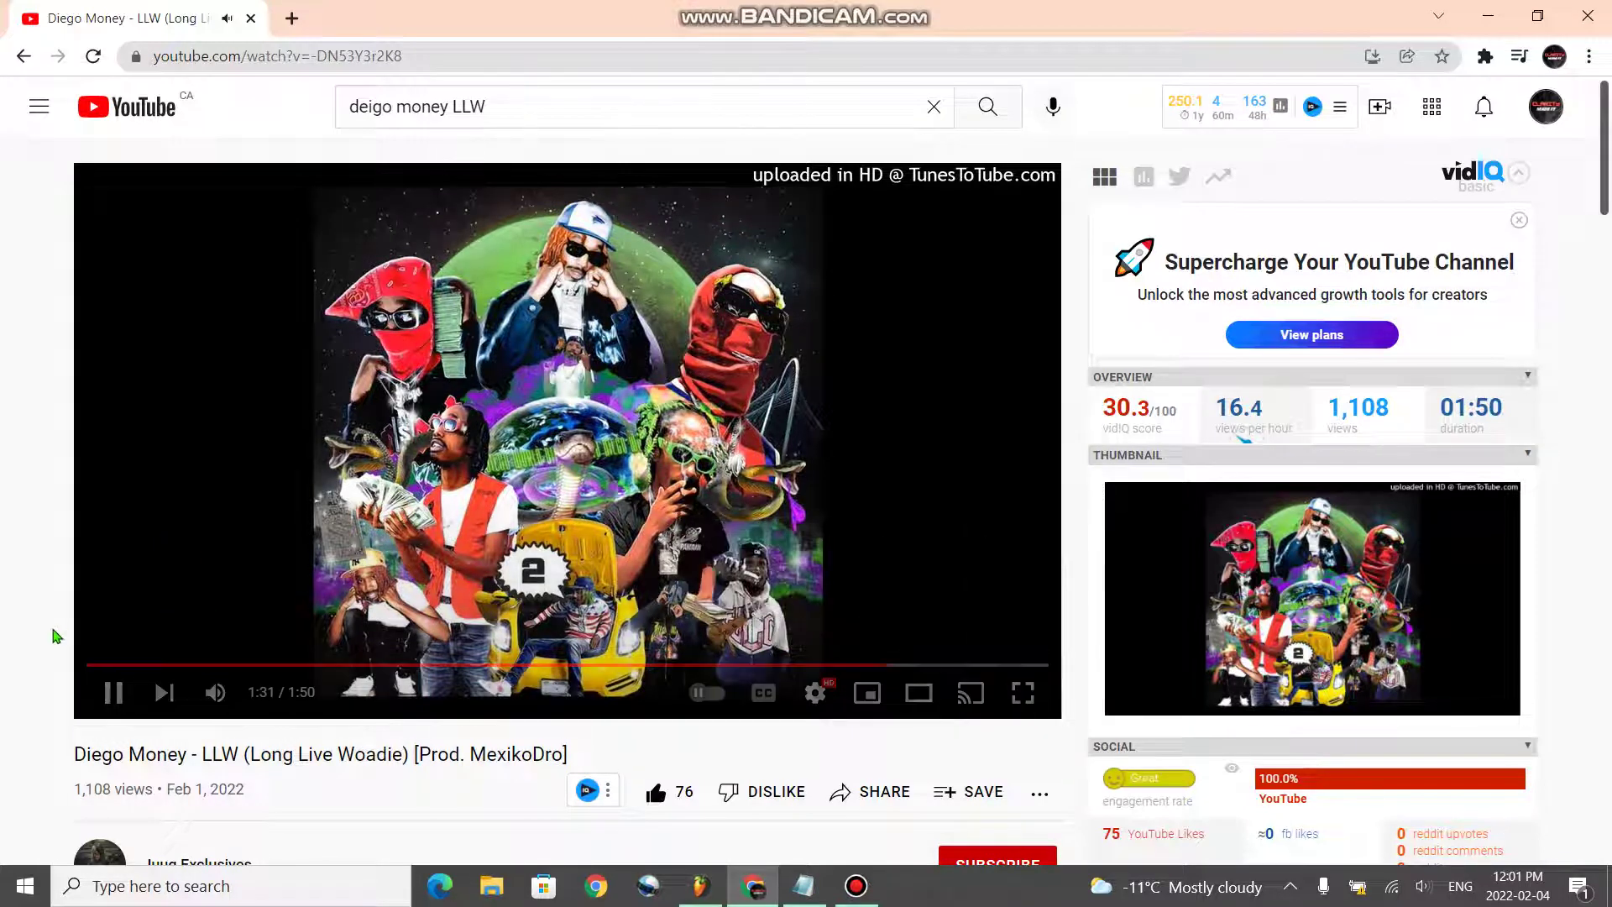
pyautogui.click(118, 702)
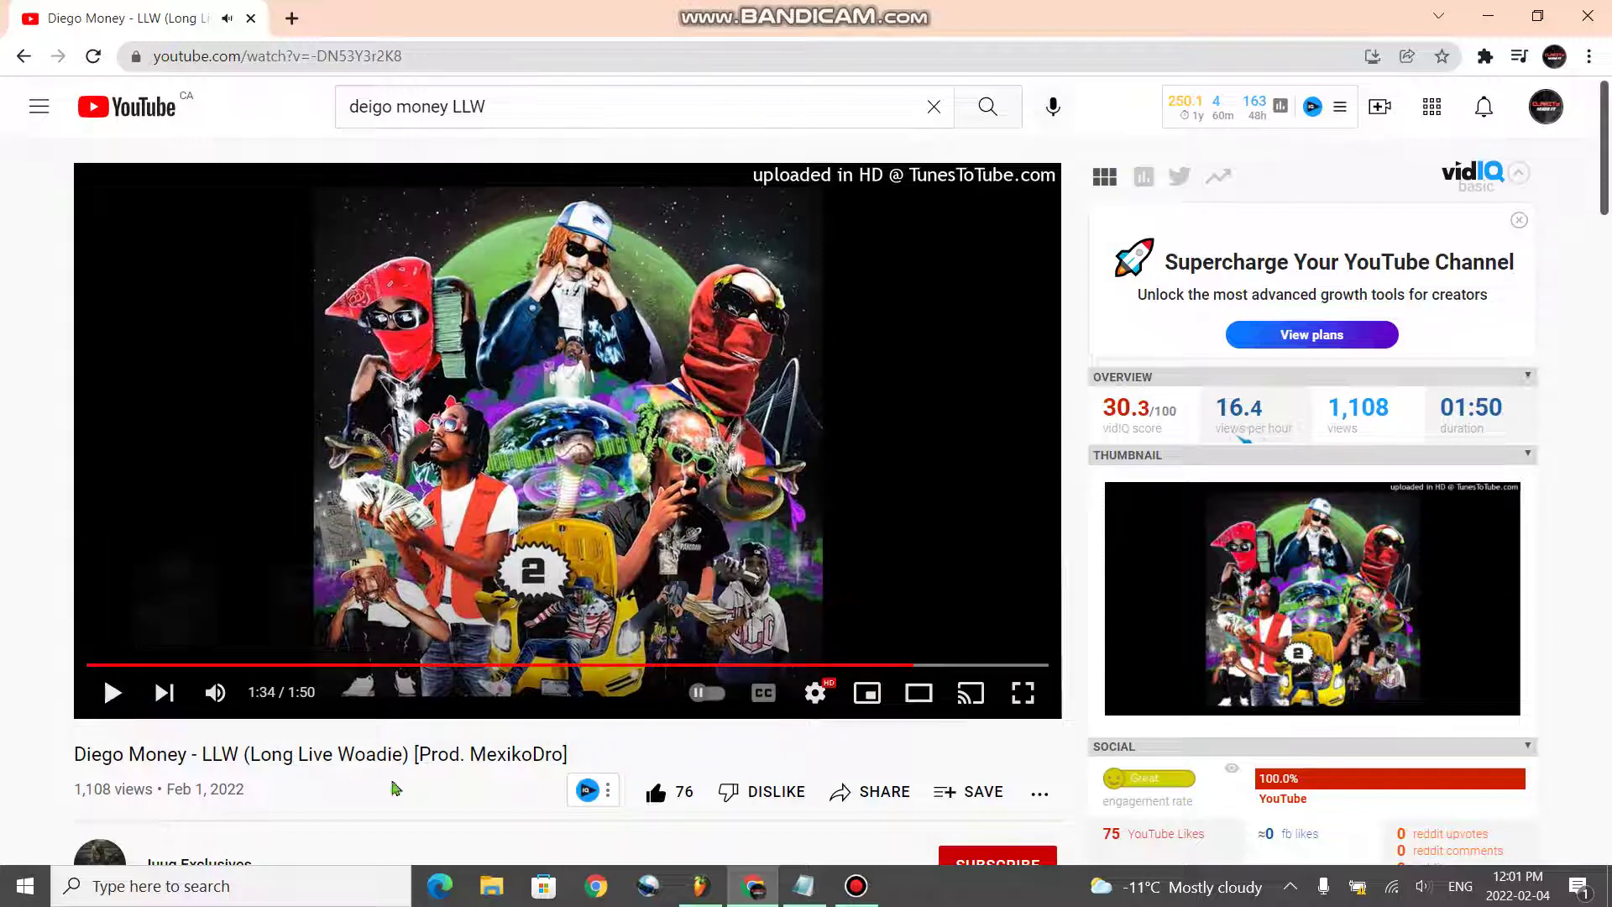
# - Switch to FL Studio and play the finished beat from the start in the Playlist while looking over its tracks
pyautogui.click(808, 887)
pyautogui.click(700, 886)
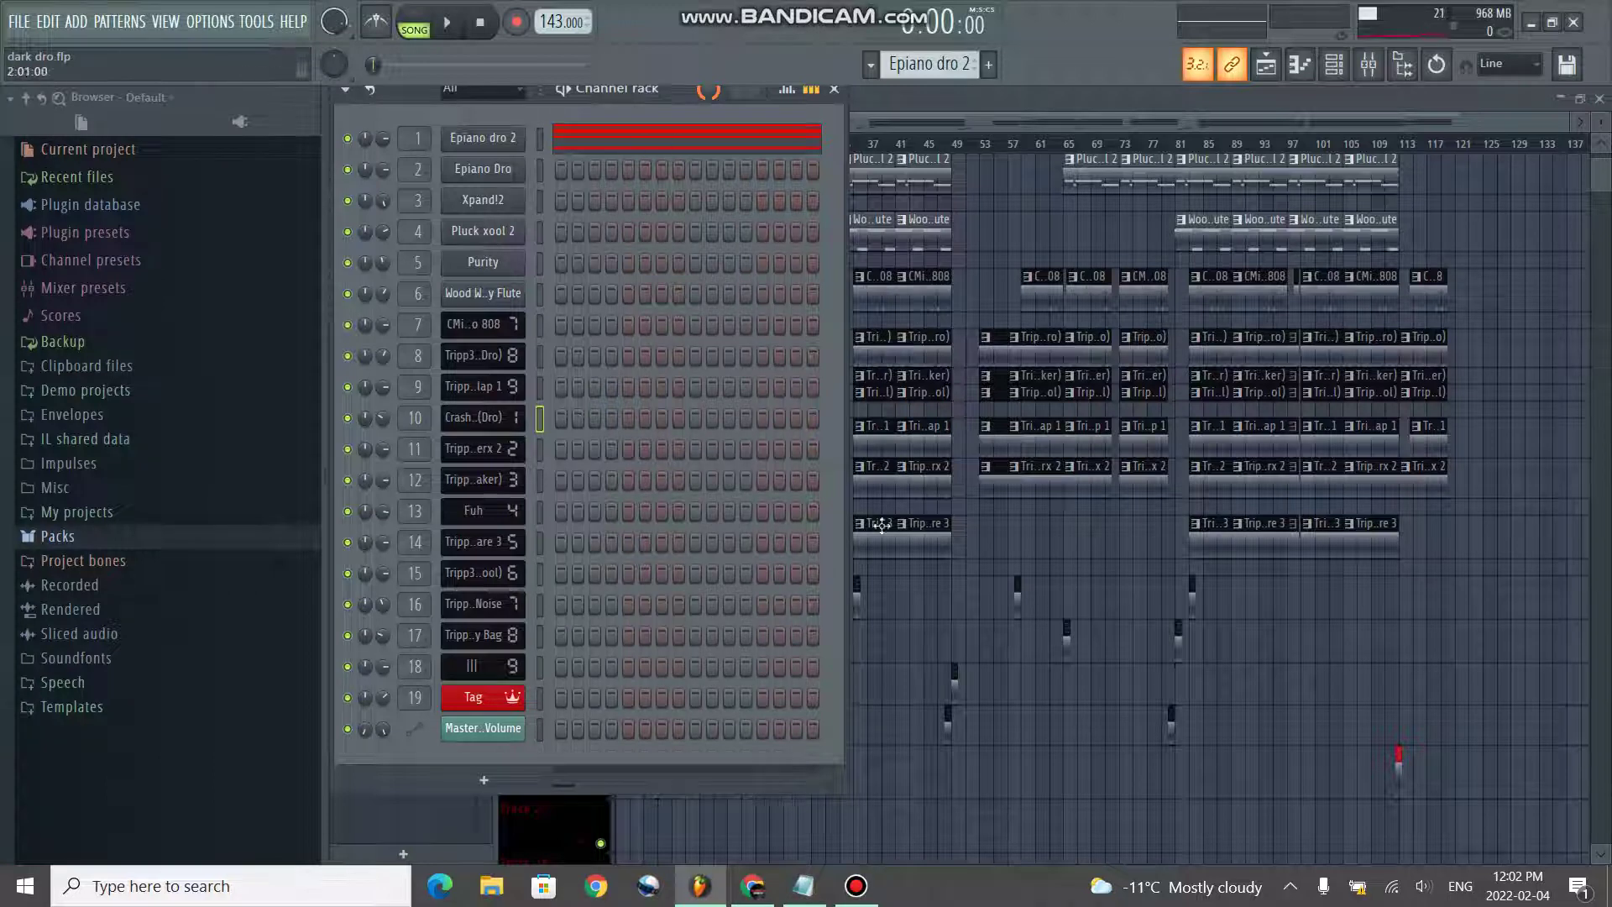
pyautogui.press('F6')
pyautogui.press('space')
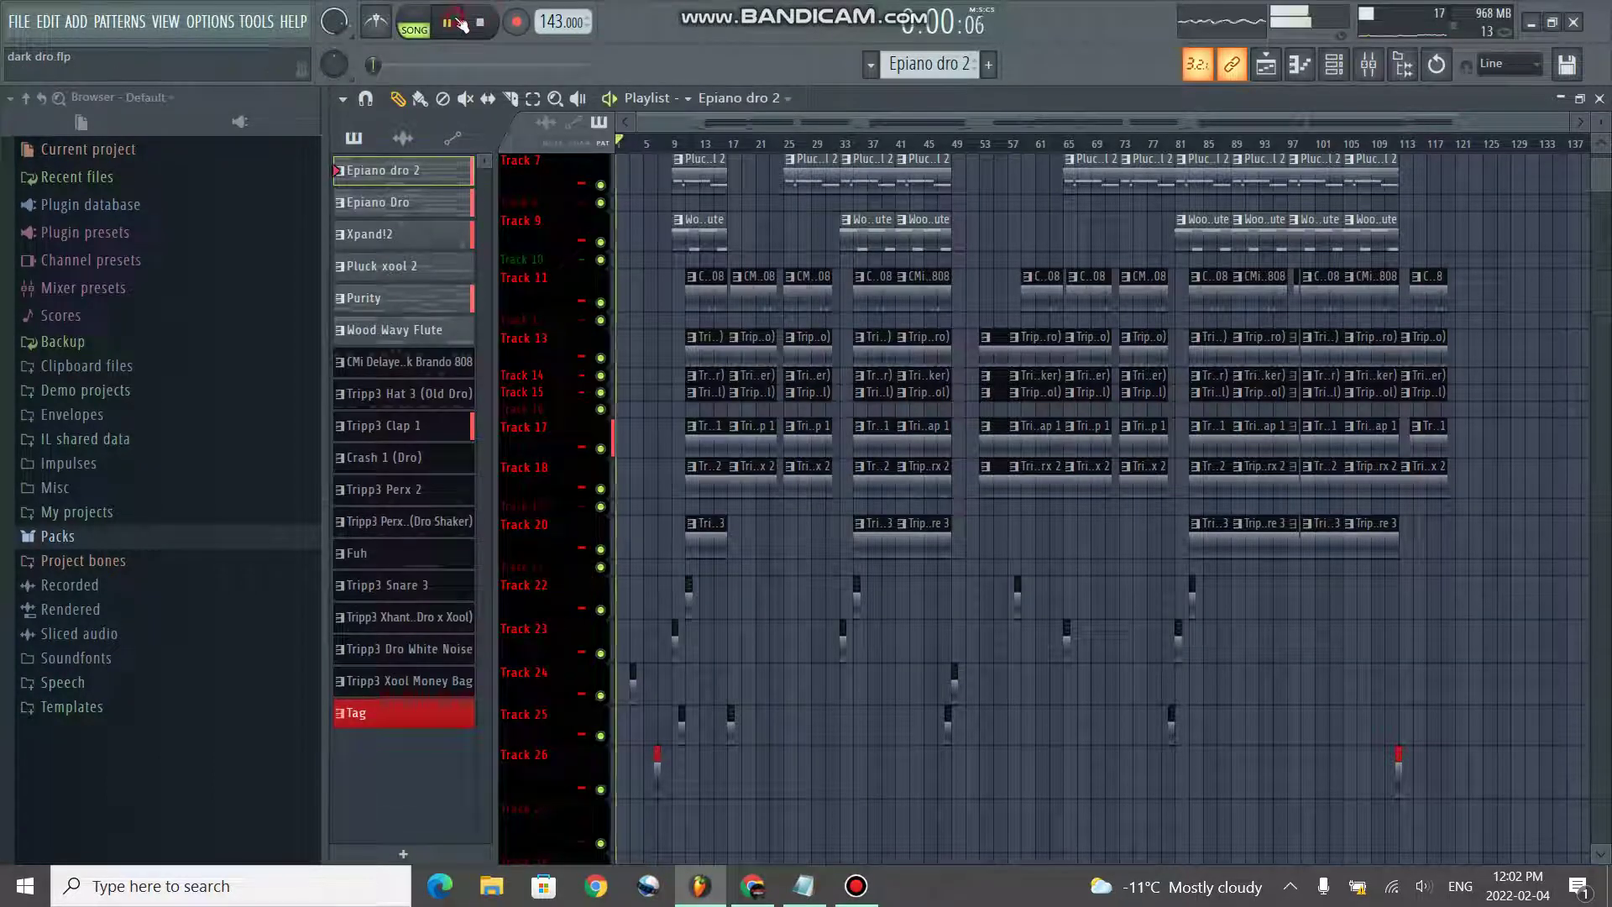
pyautogui.scroll(3, 628, 261)
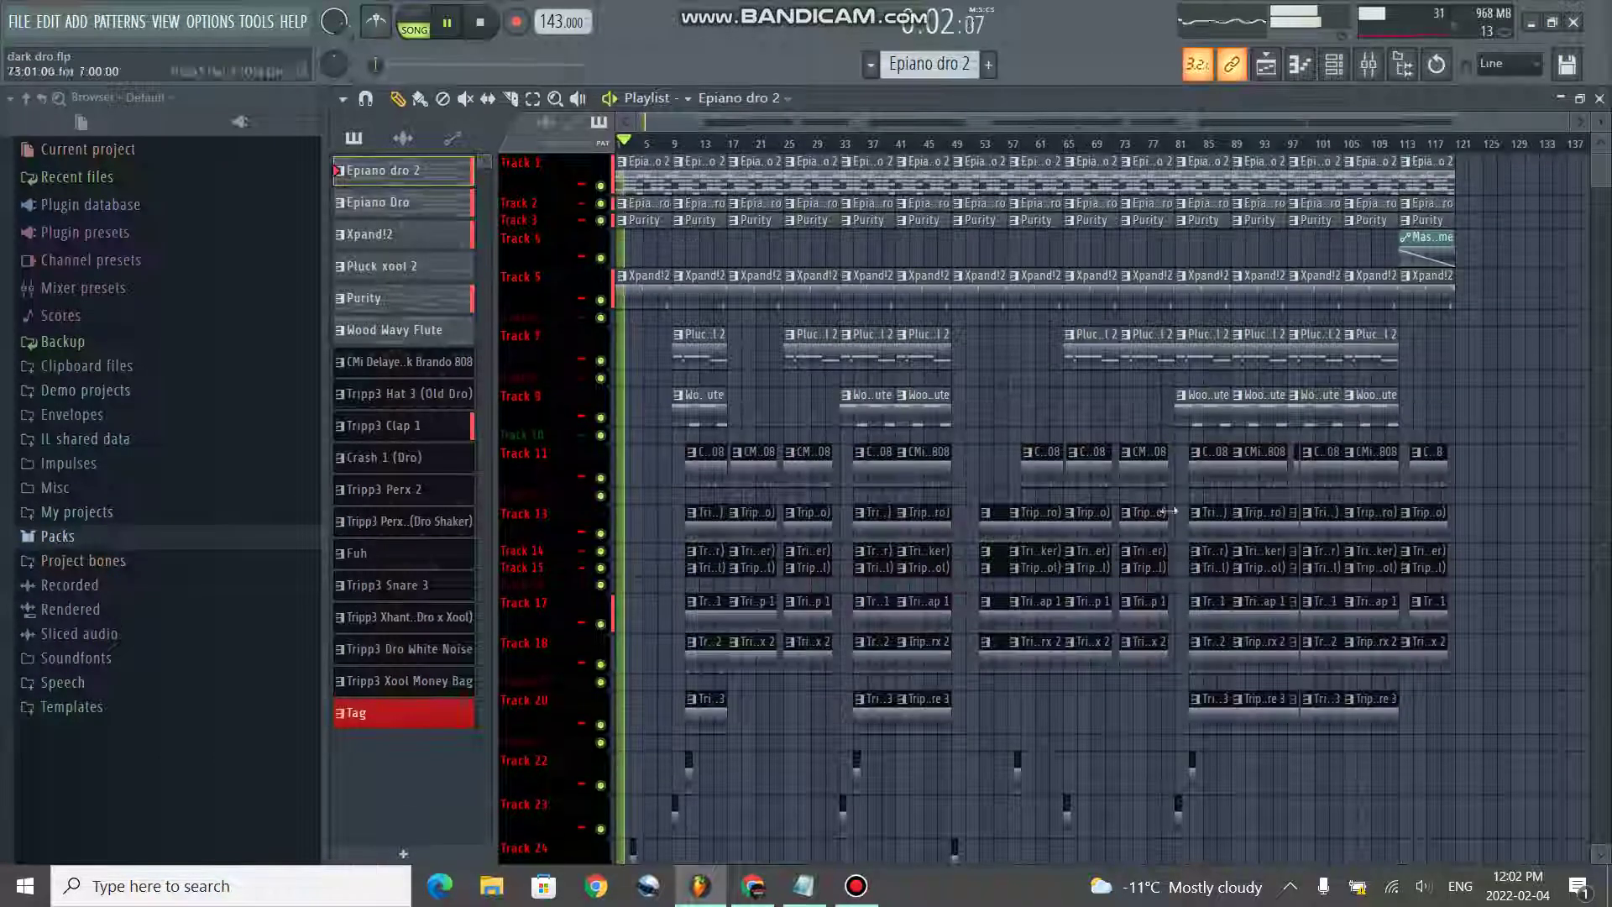
pyautogui.scroll(-2, 1203, 508)
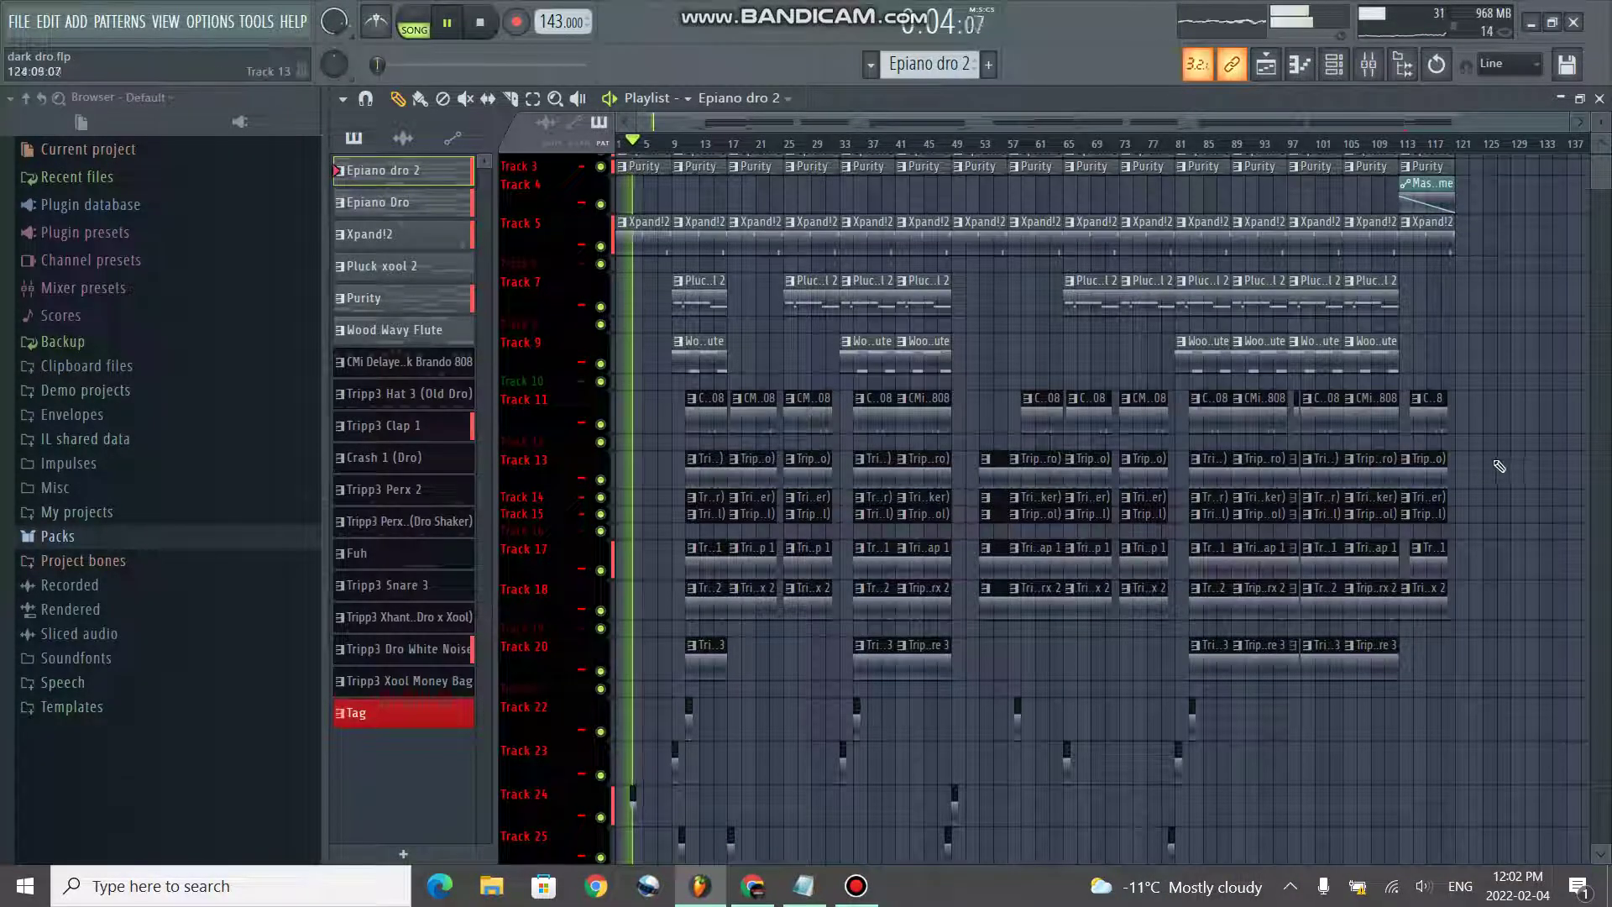
pyautogui.scroll(2, 1499, 457)
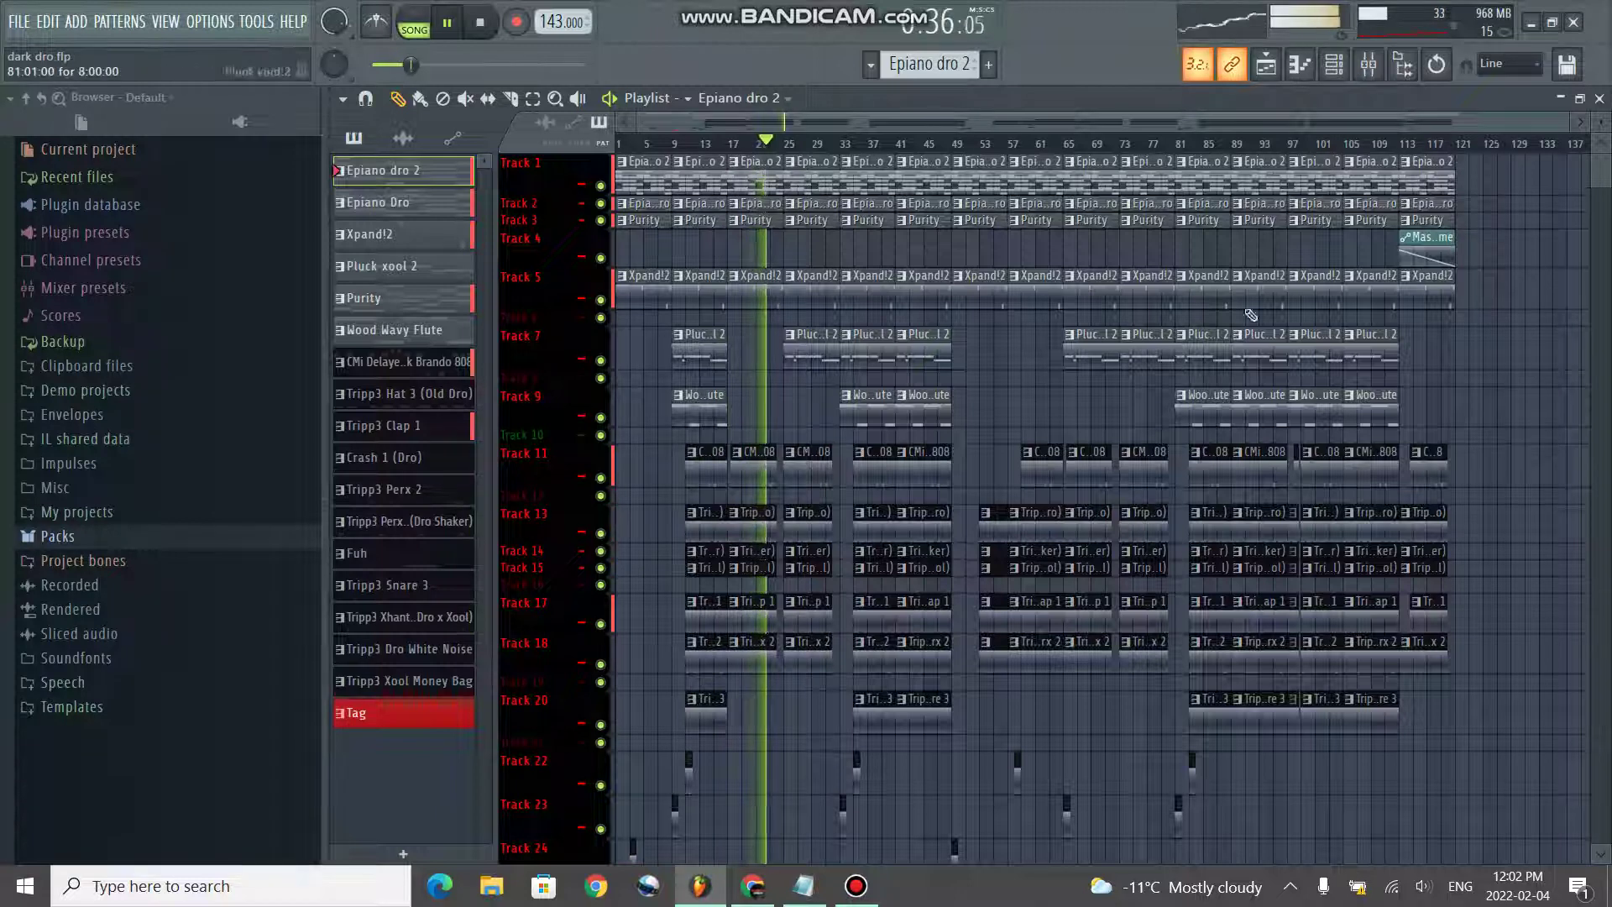
# - Set the Master mixer track's volume to 106% (1.4 dB) and bring up the Channel rack
pyautogui.click(1369, 63)
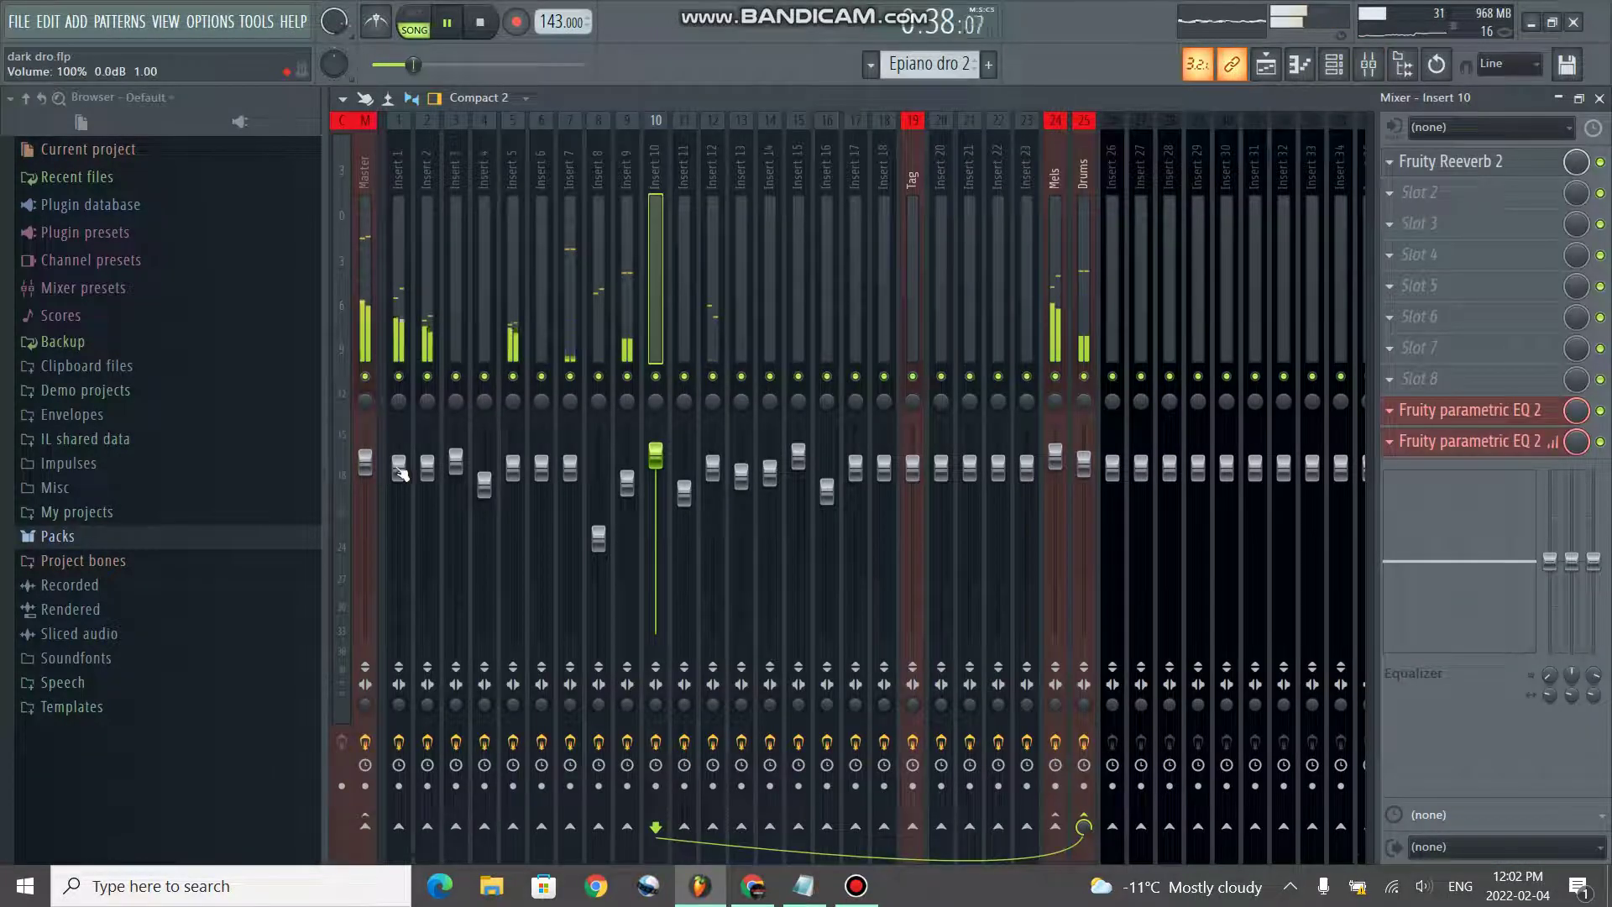
pyautogui.moveTo(367, 465)
pyautogui.mouseDown()
pyautogui.moveTo(365, 632)
pyautogui.moveTo(364, 462)
pyautogui.mouseUp()
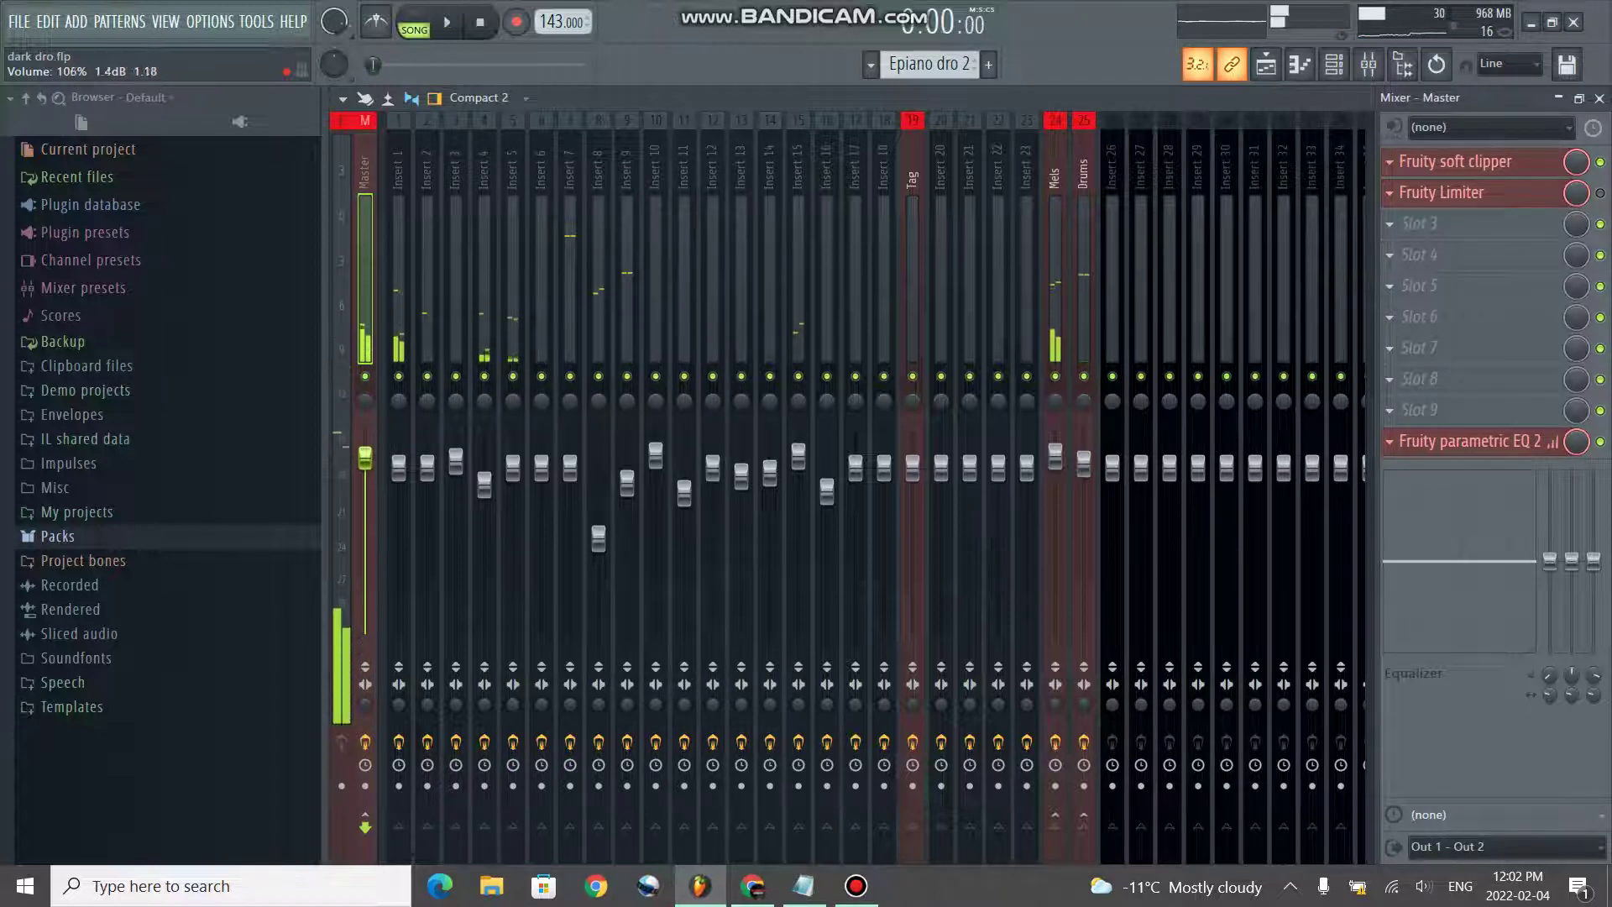
pyautogui.click(1334, 64)
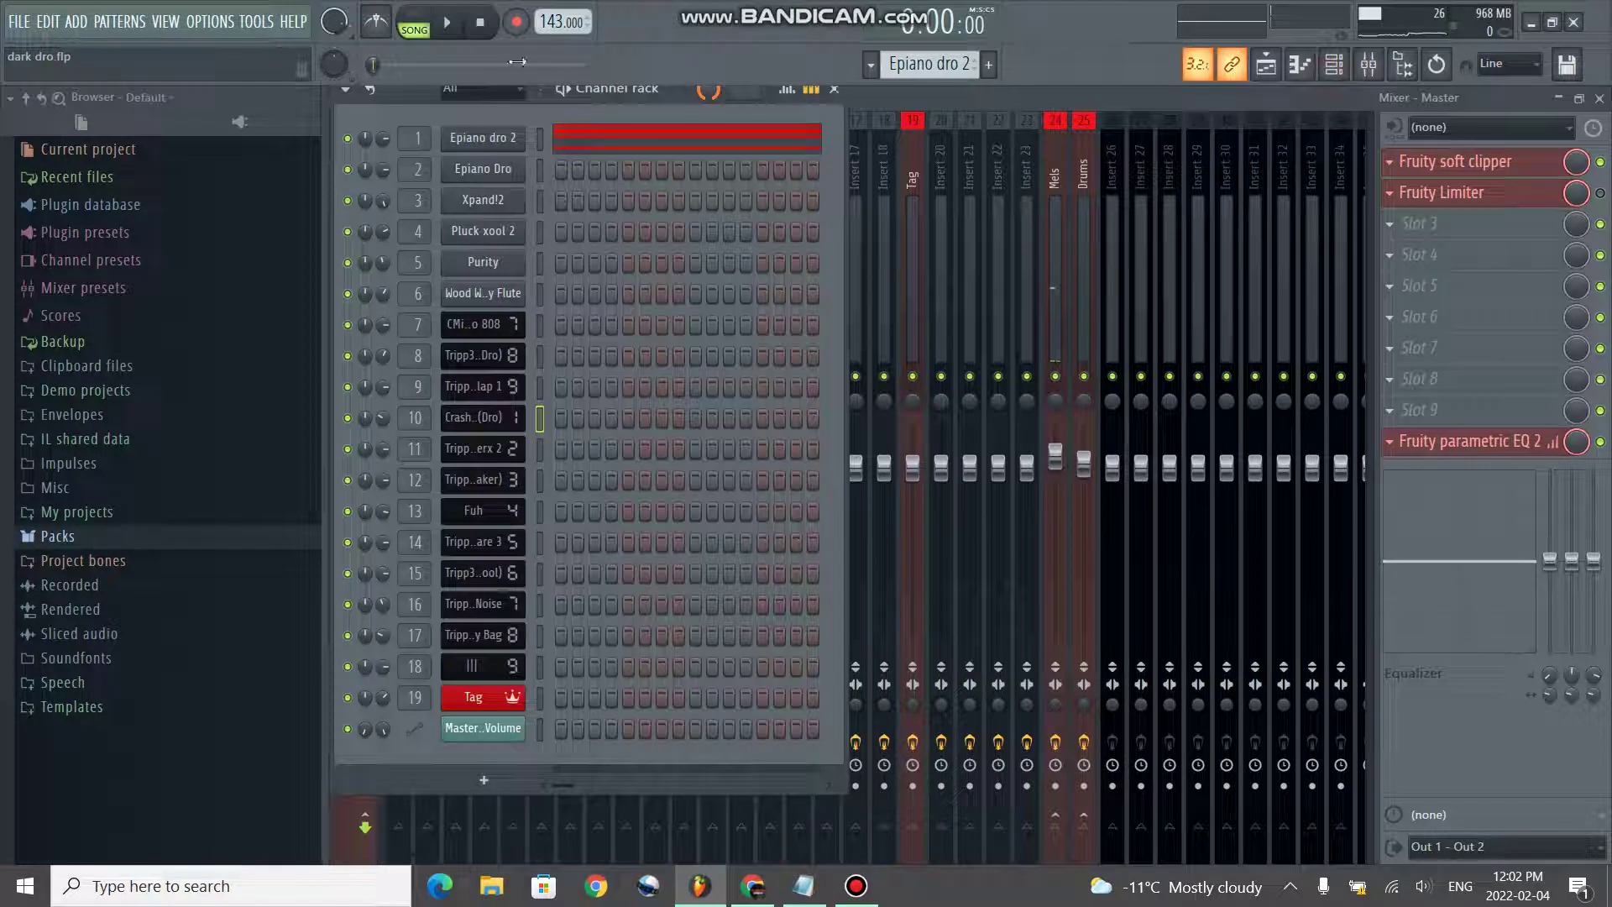
# - Read and highlight the Notepad note about building simple chords with notes close together for a dark feel
pyautogui.click(804, 886)
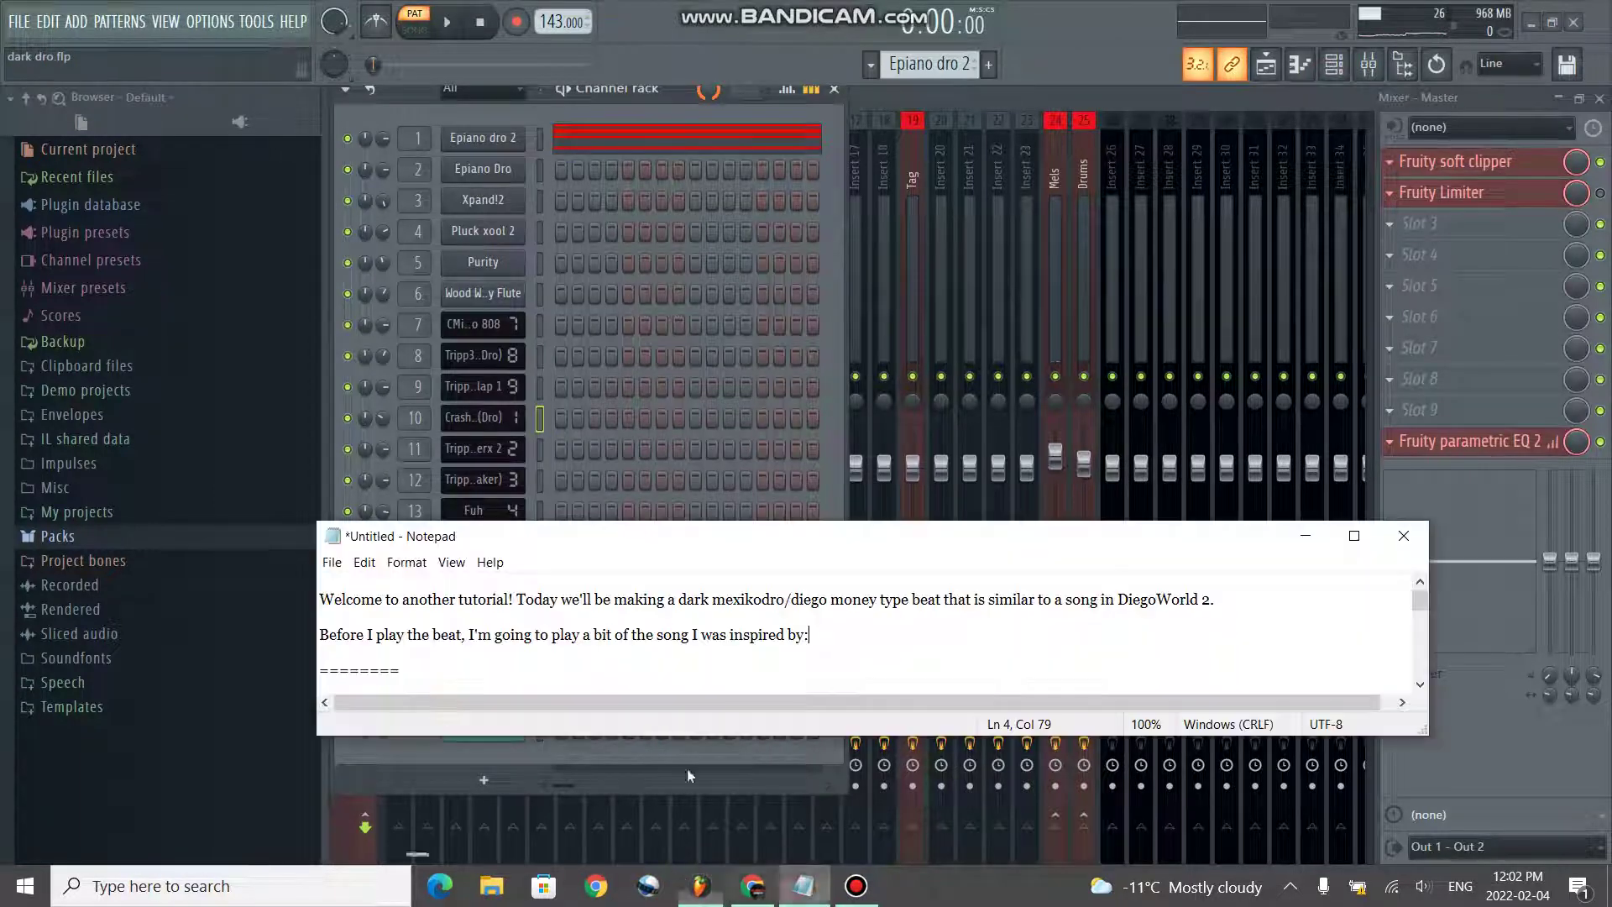
pyautogui.scroll(-1, 533, 598)
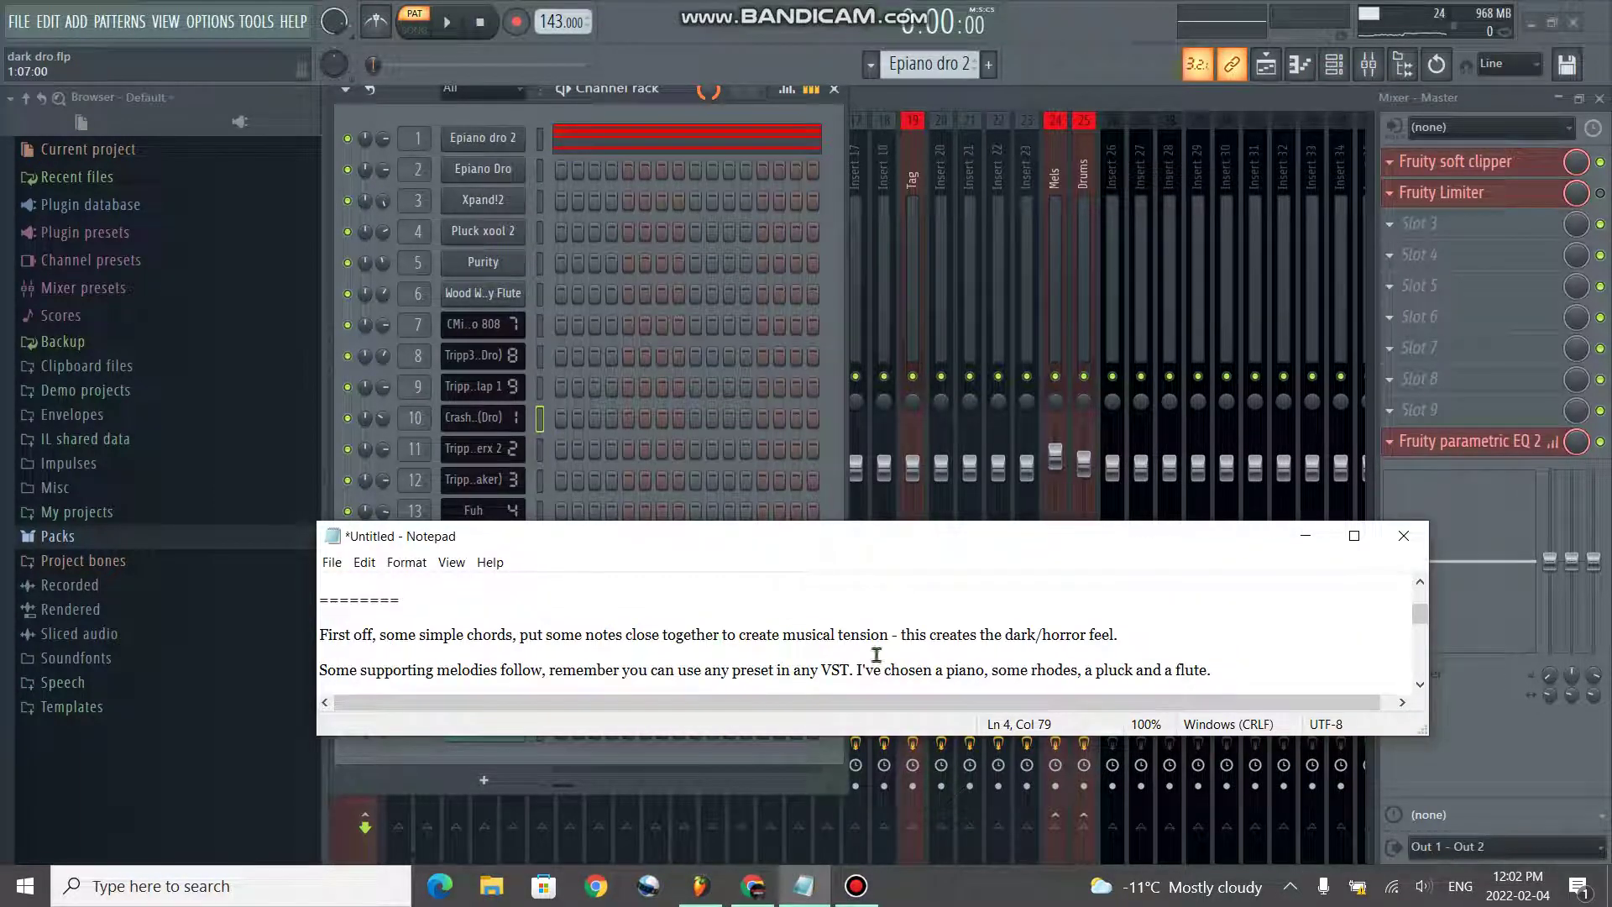
pyautogui.moveTo(414, 640); pyautogui.dragTo(1136, 644)
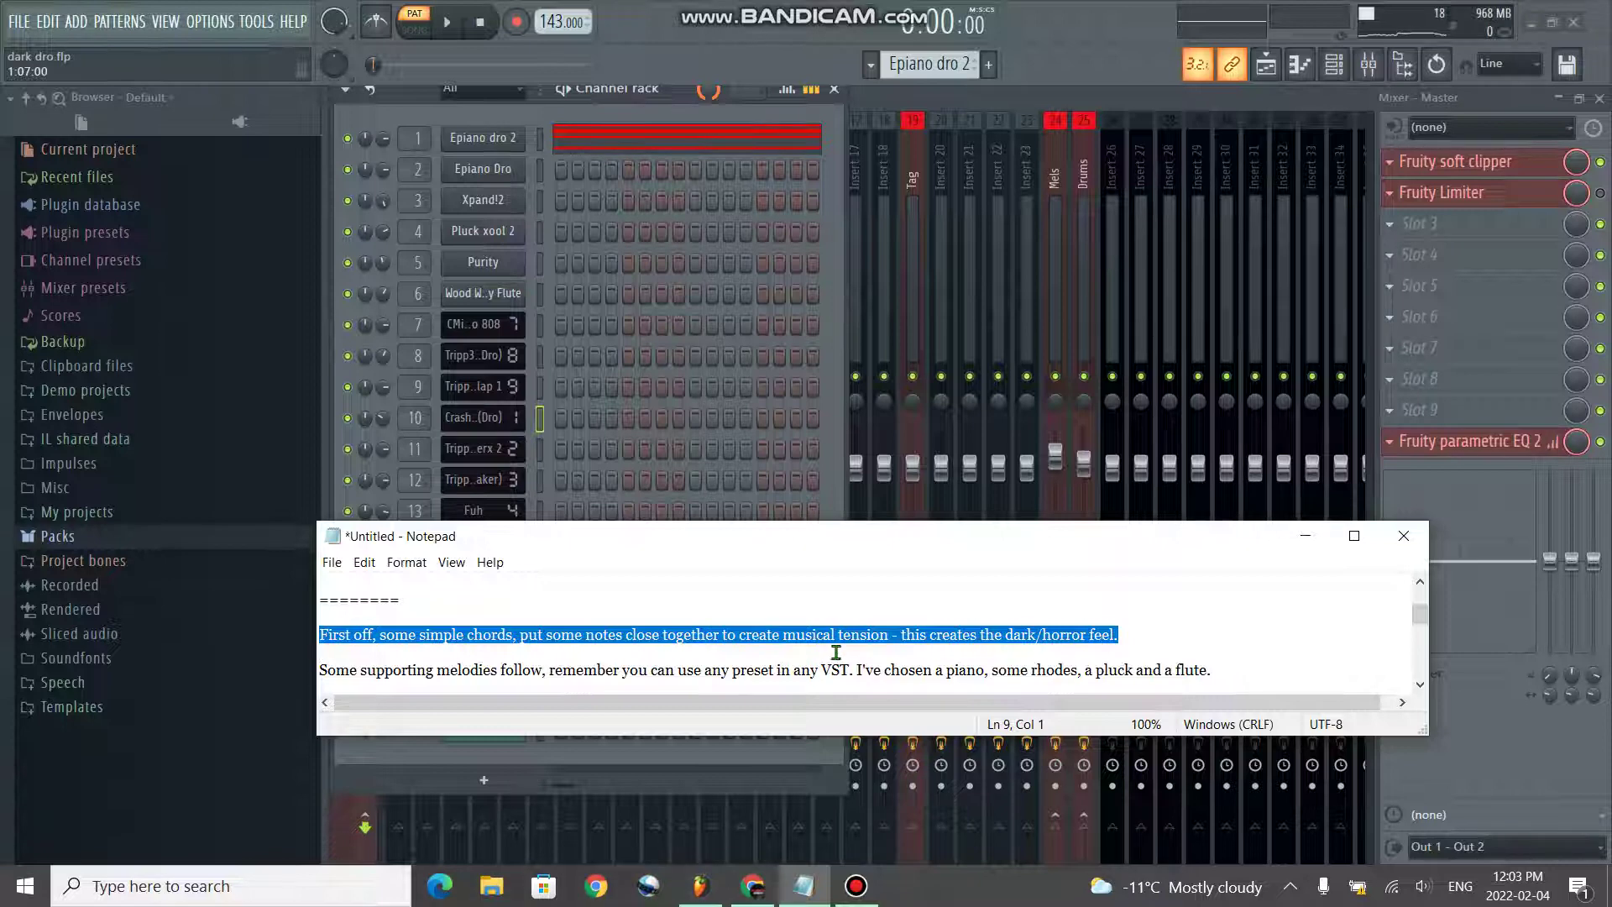
pyautogui.click(896, 592)
# - Open the piano roll of the Epiano dro 2 channel and play its chord progression
pyautogui.click(517, 145)
pyautogui.click(517, 145)
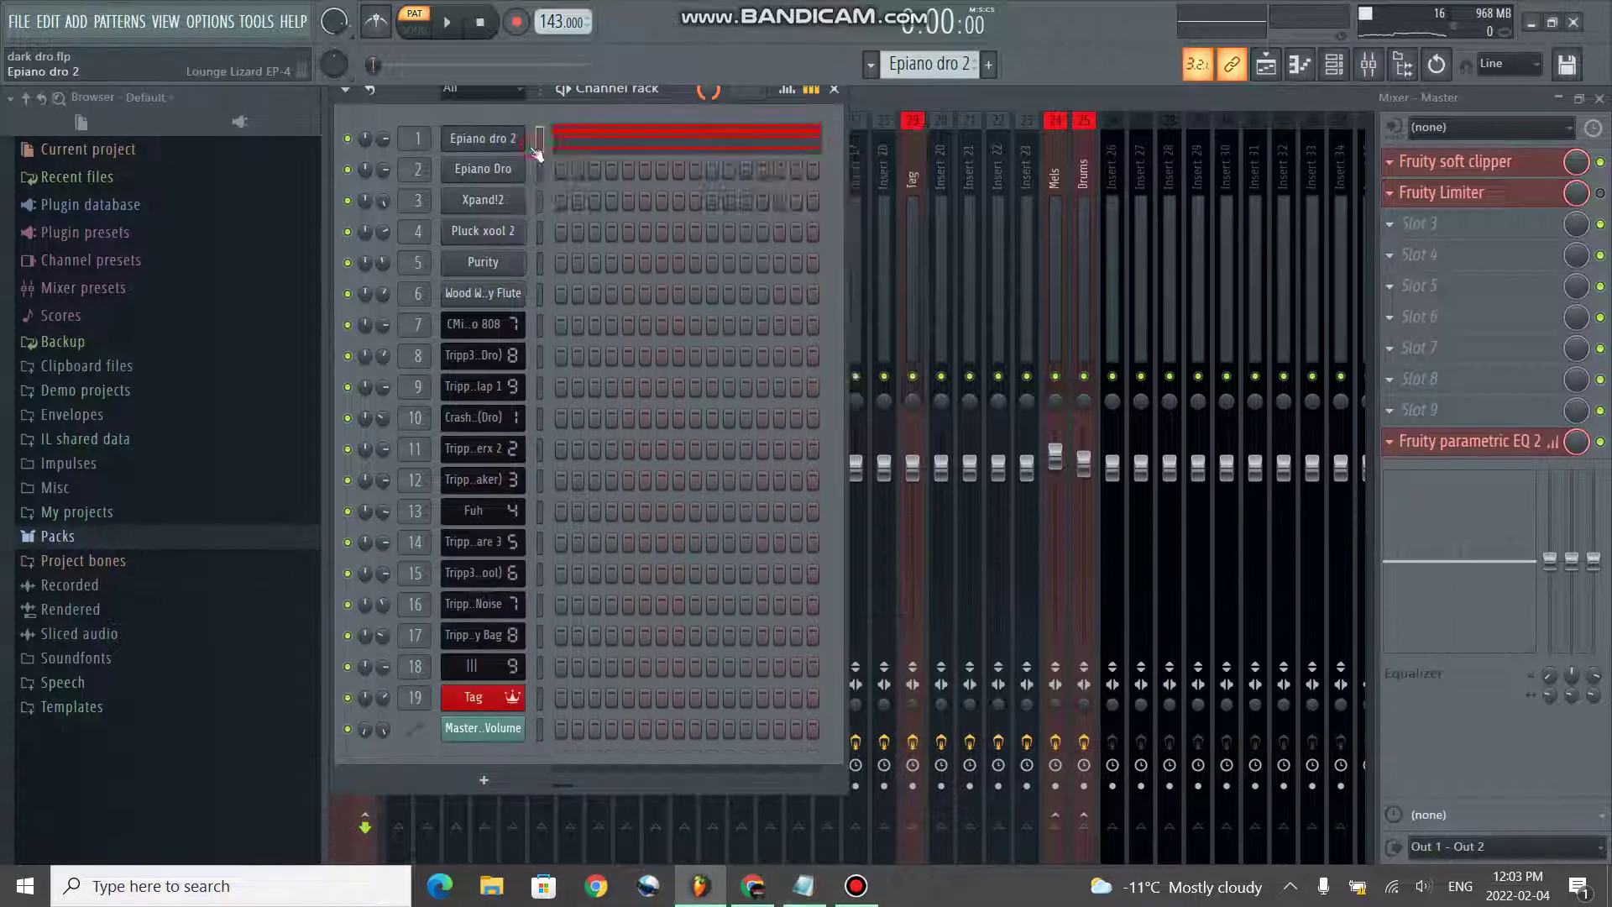
pyautogui.click(559, 147)
pyautogui.moveTo(458, 431)
pyautogui.mouseDown()
pyautogui.moveTo(449, 399)
pyautogui.moveTo(440, 432)
pyautogui.moveTo(462, 437)
pyautogui.mouseUp()
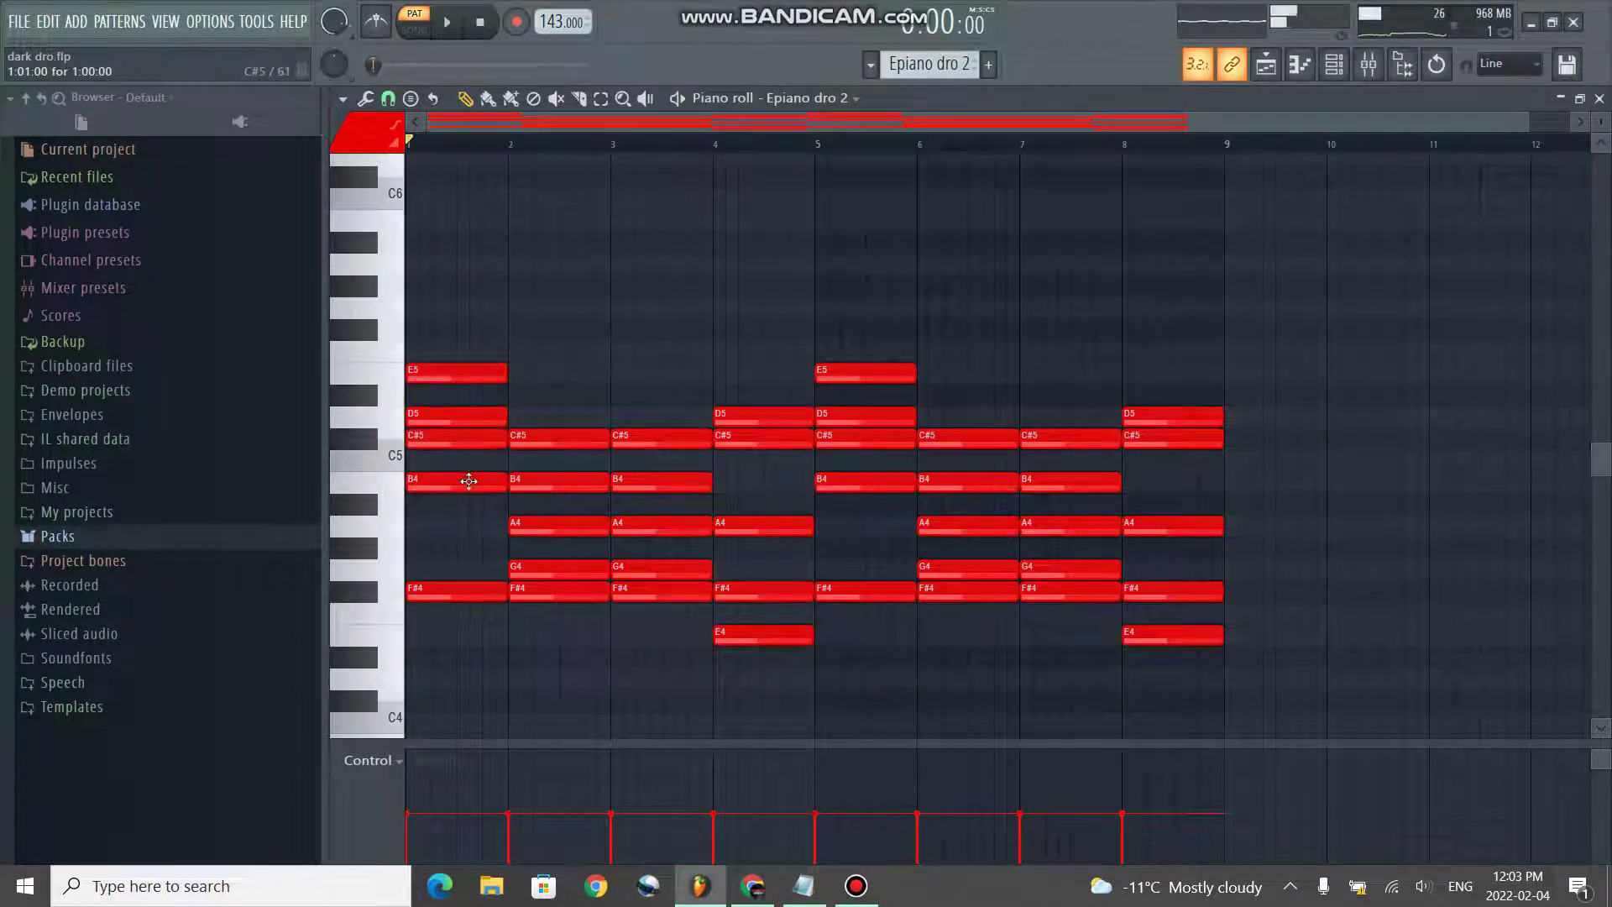
pyautogui.moveTo(553, 582)
pyautogui.mouseDown()
pyautogui.moveTo(544, 564)
pyautogui.moveTo(555, 597)
pyautogui.moveTo(548, 559)
pyautogui.mouseUp()
pyautogui.press('space')
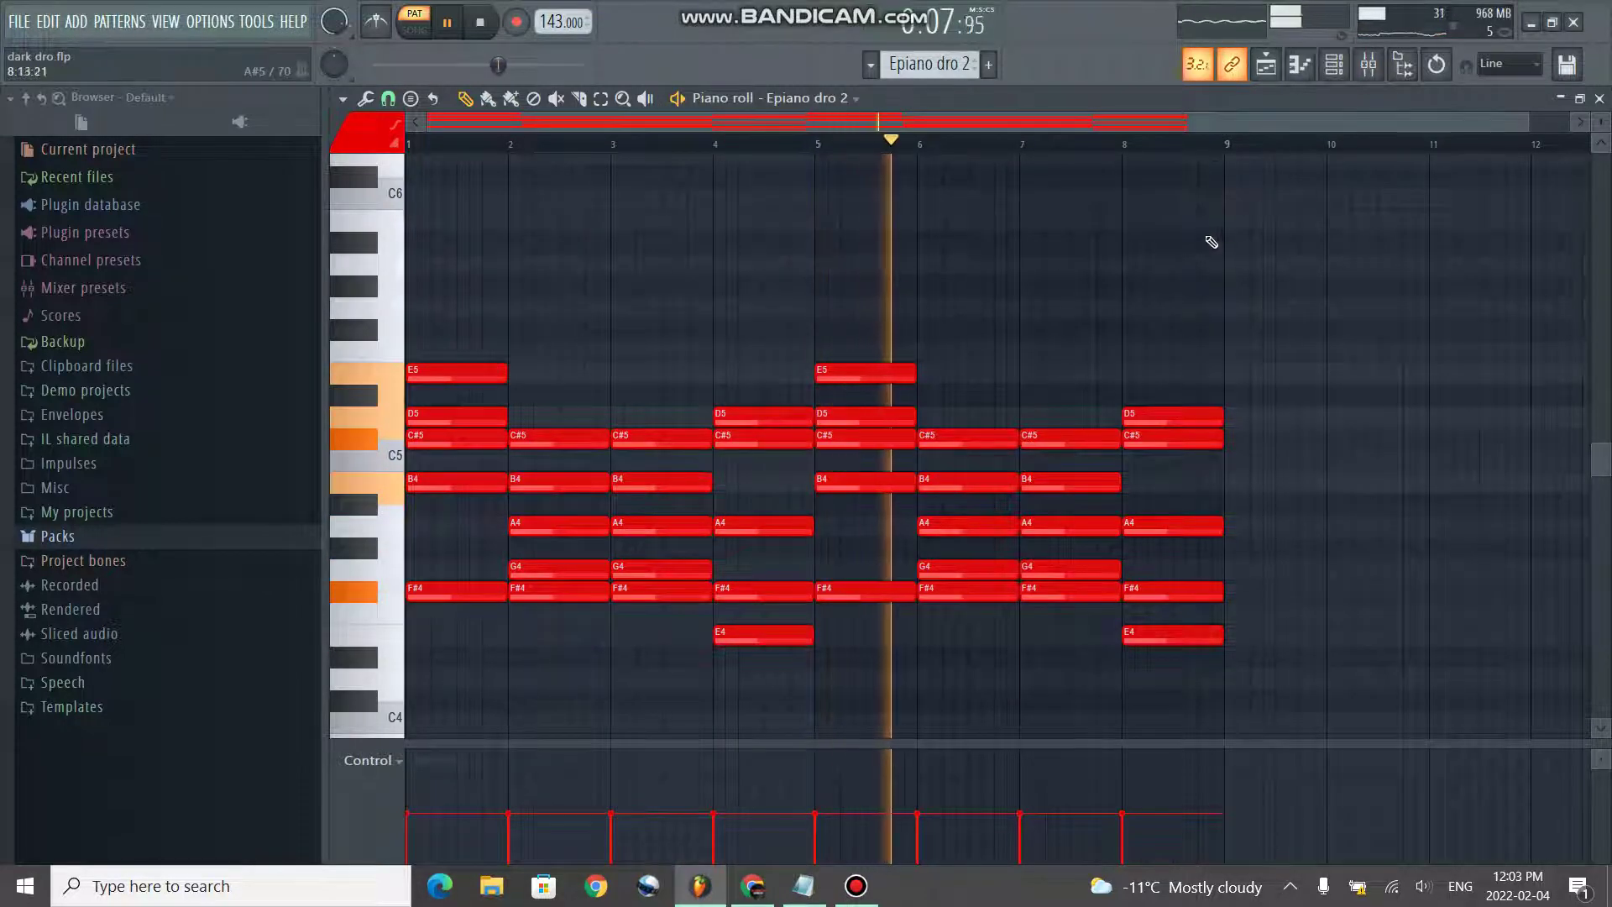
# - Stop playback and open the Epiano dro 2 channel's Lounge Lizard instrument to audition its sound
pyautogui.click(1336, 64)
pyautogui.press('space')
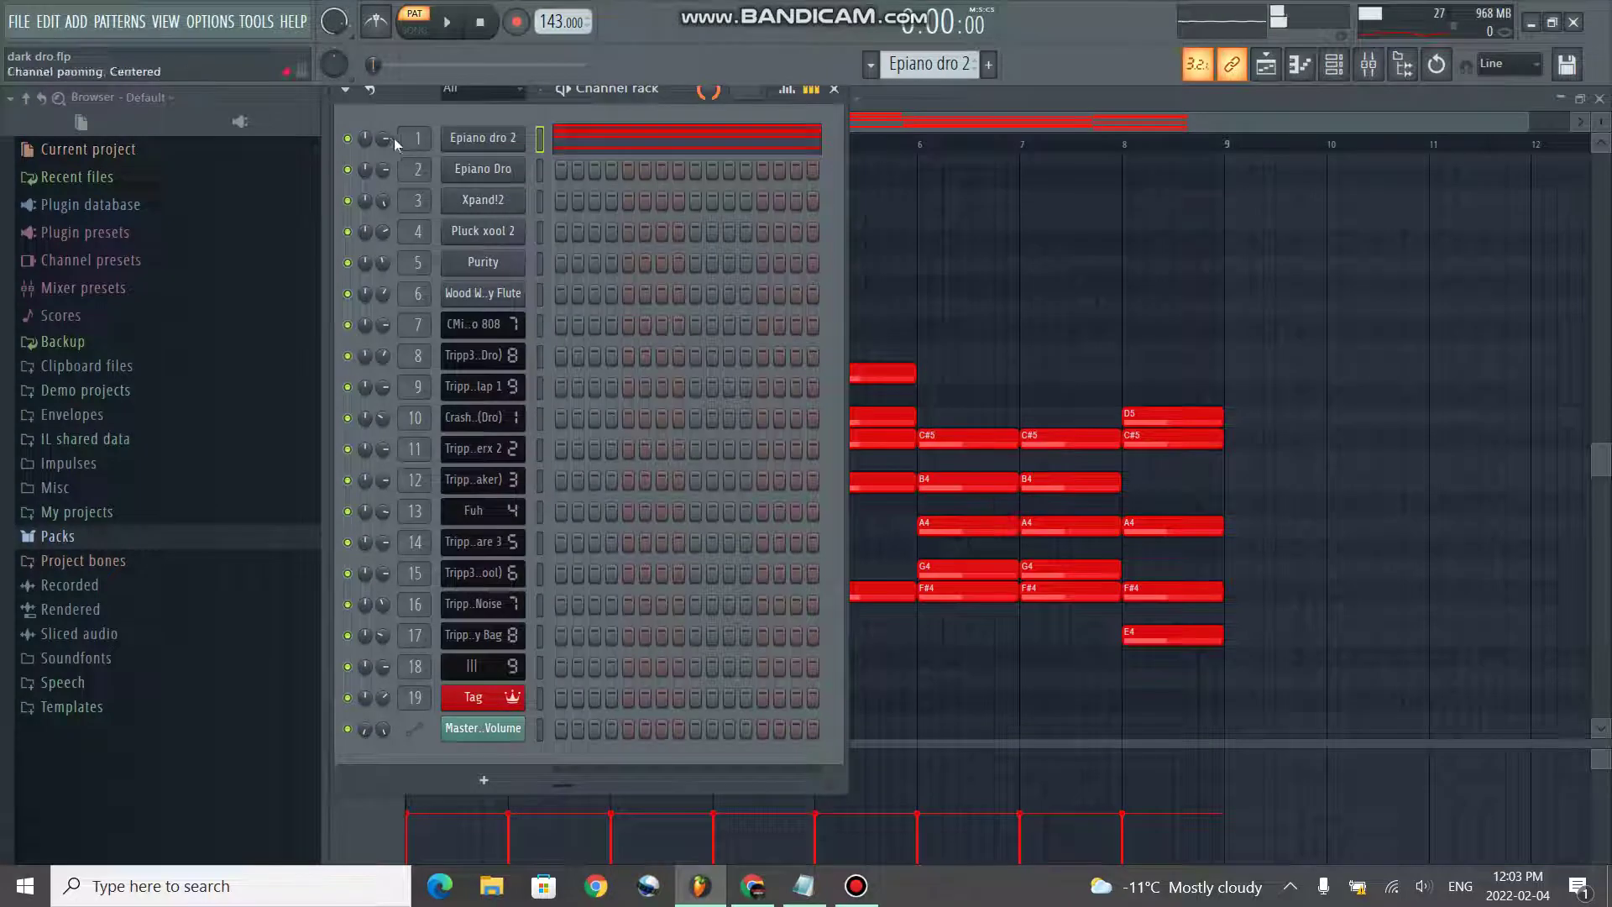
pyautogui.click(483, 138)
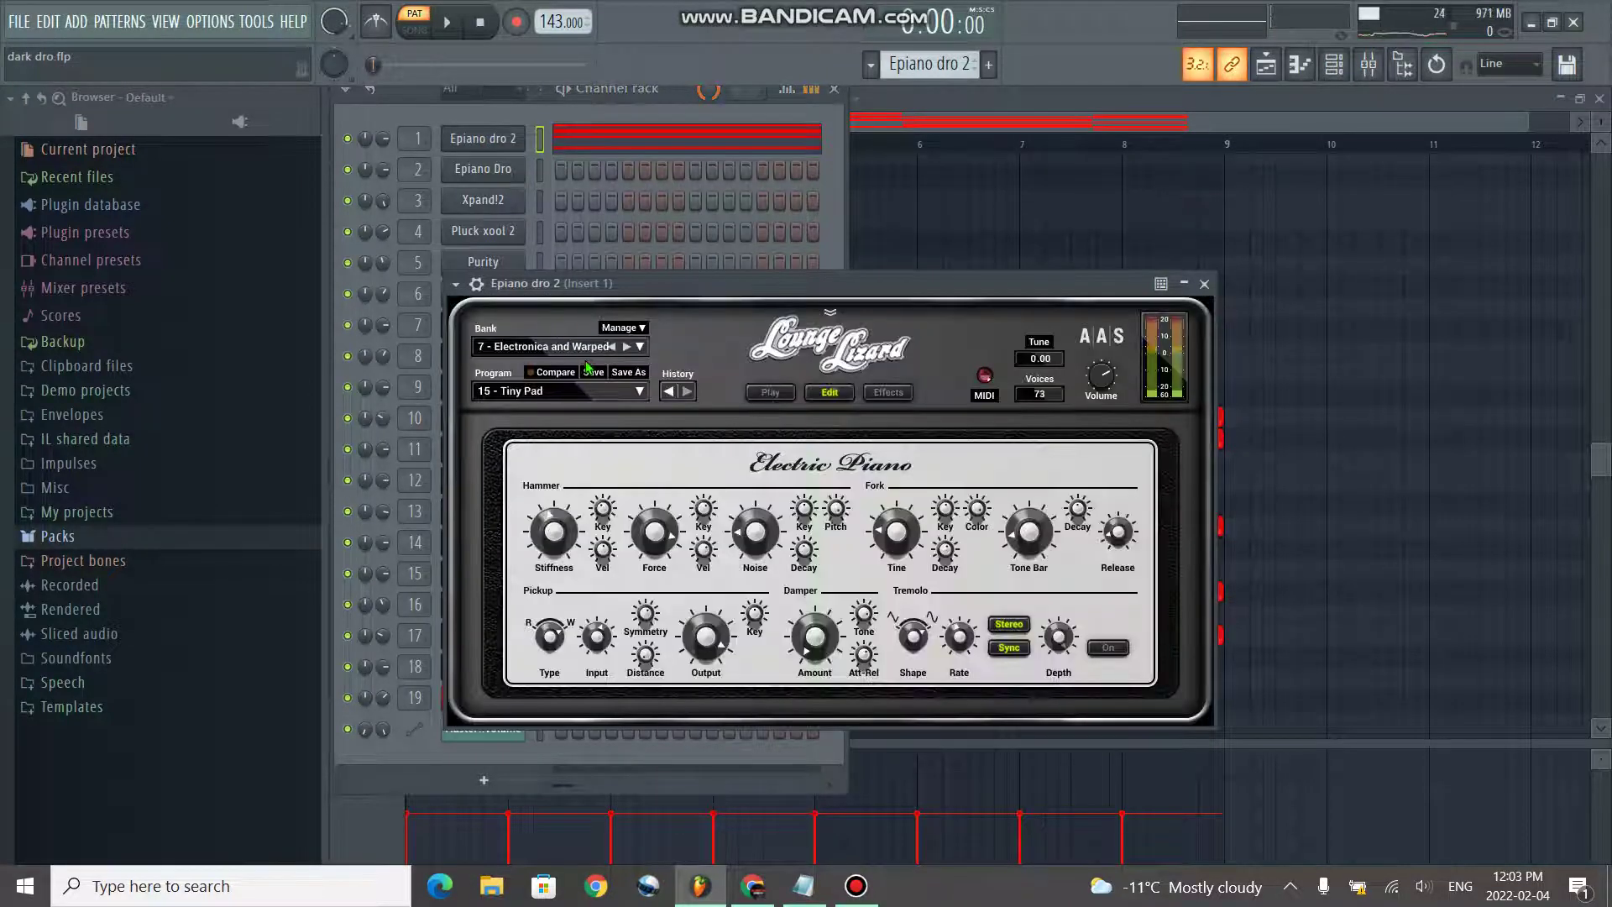
pyautogui.press('h')
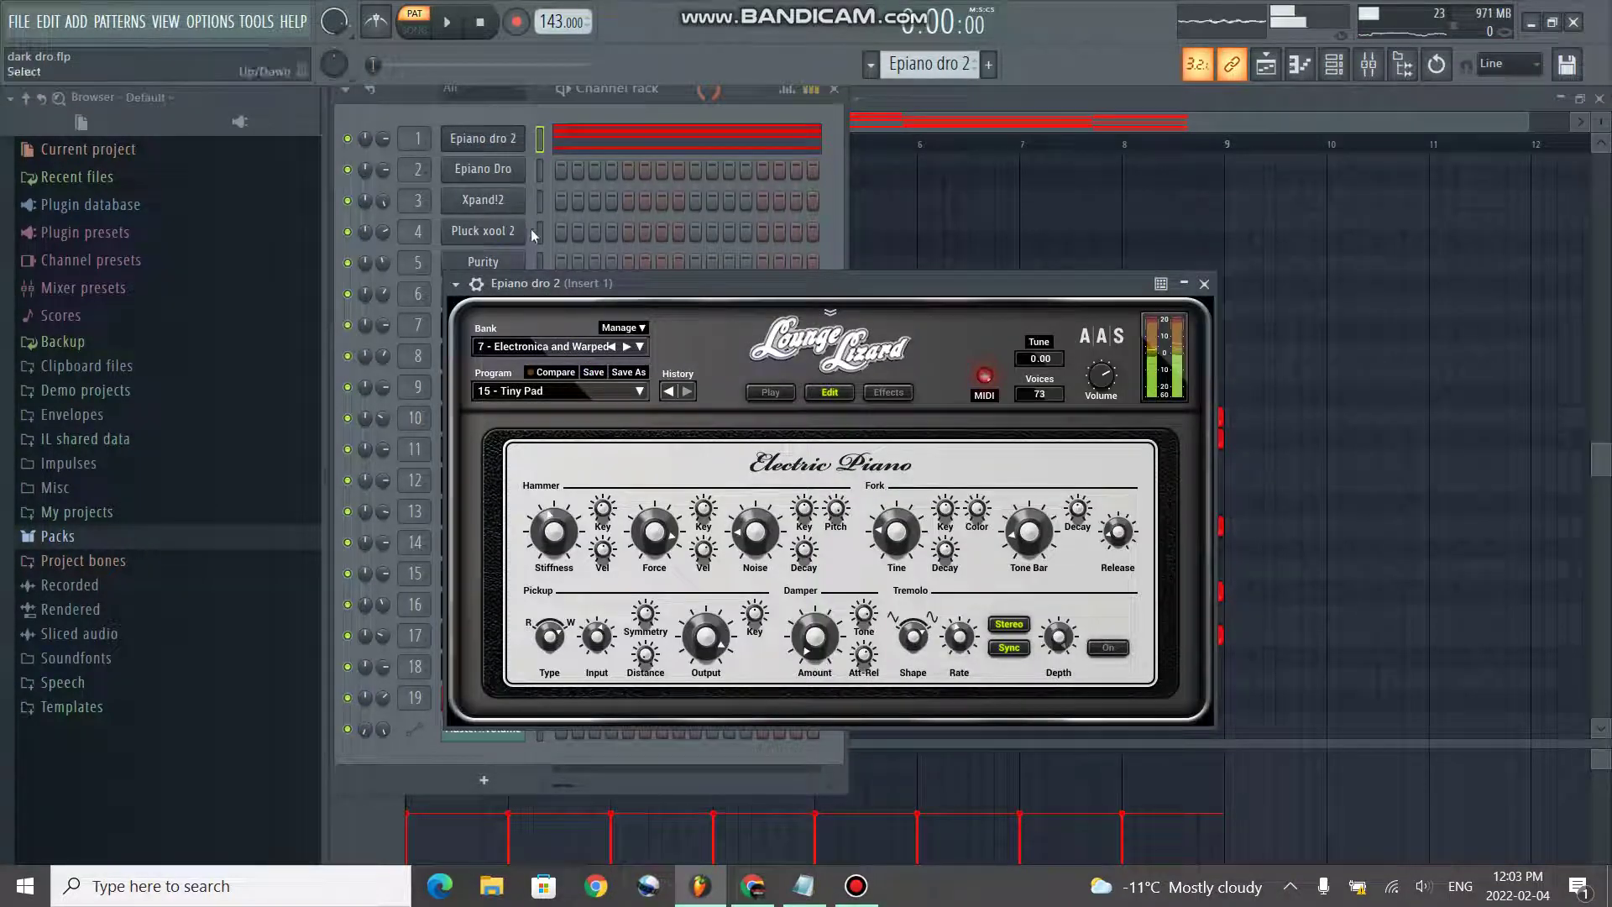
# - Switch to the Epiano Dro pattern and inspect its piano roll notes and Lounge Lizard instrument
pyautogui.scroll(-1, 930, 64)
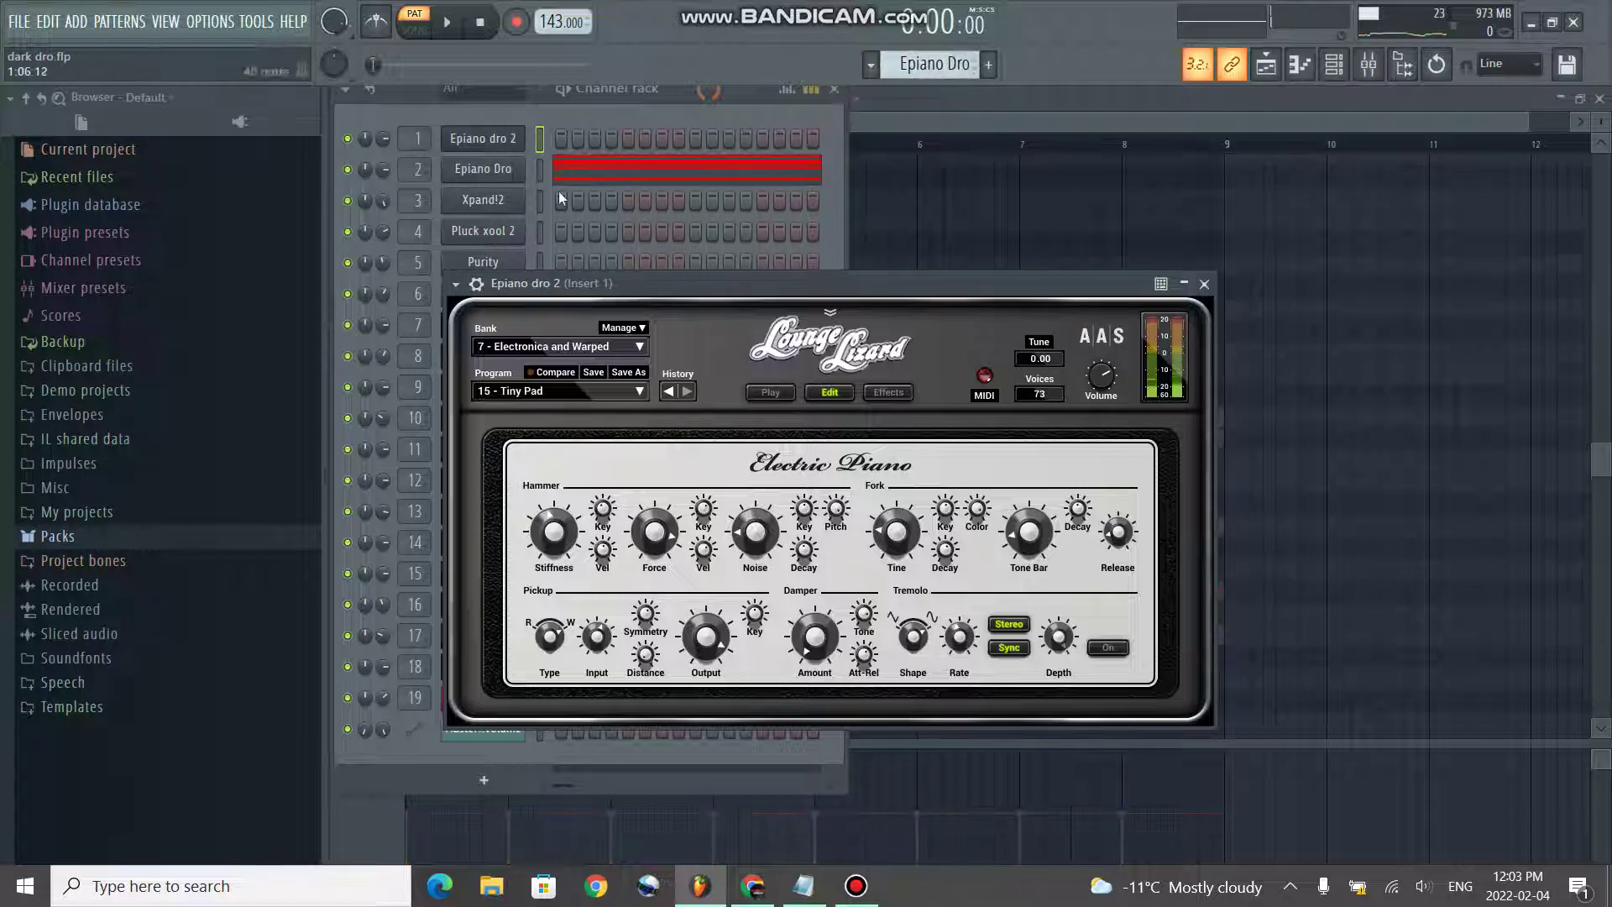
pyautogui.rightClick(506, 168)
pyautogui.click(531, 172)
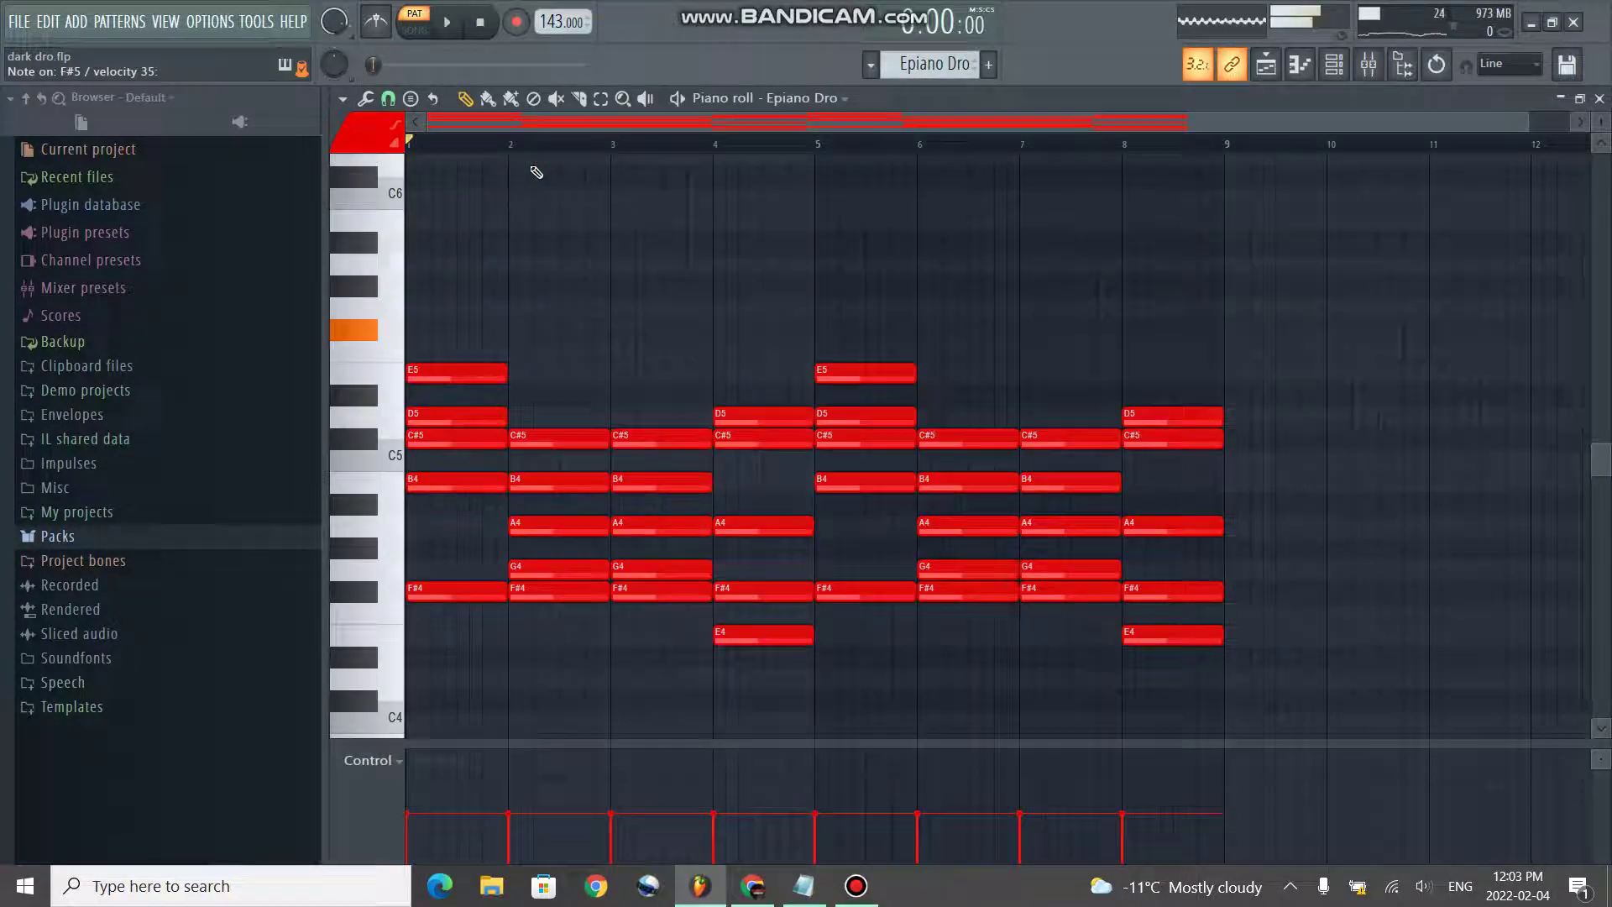
pyautogui.click(1337, 70)
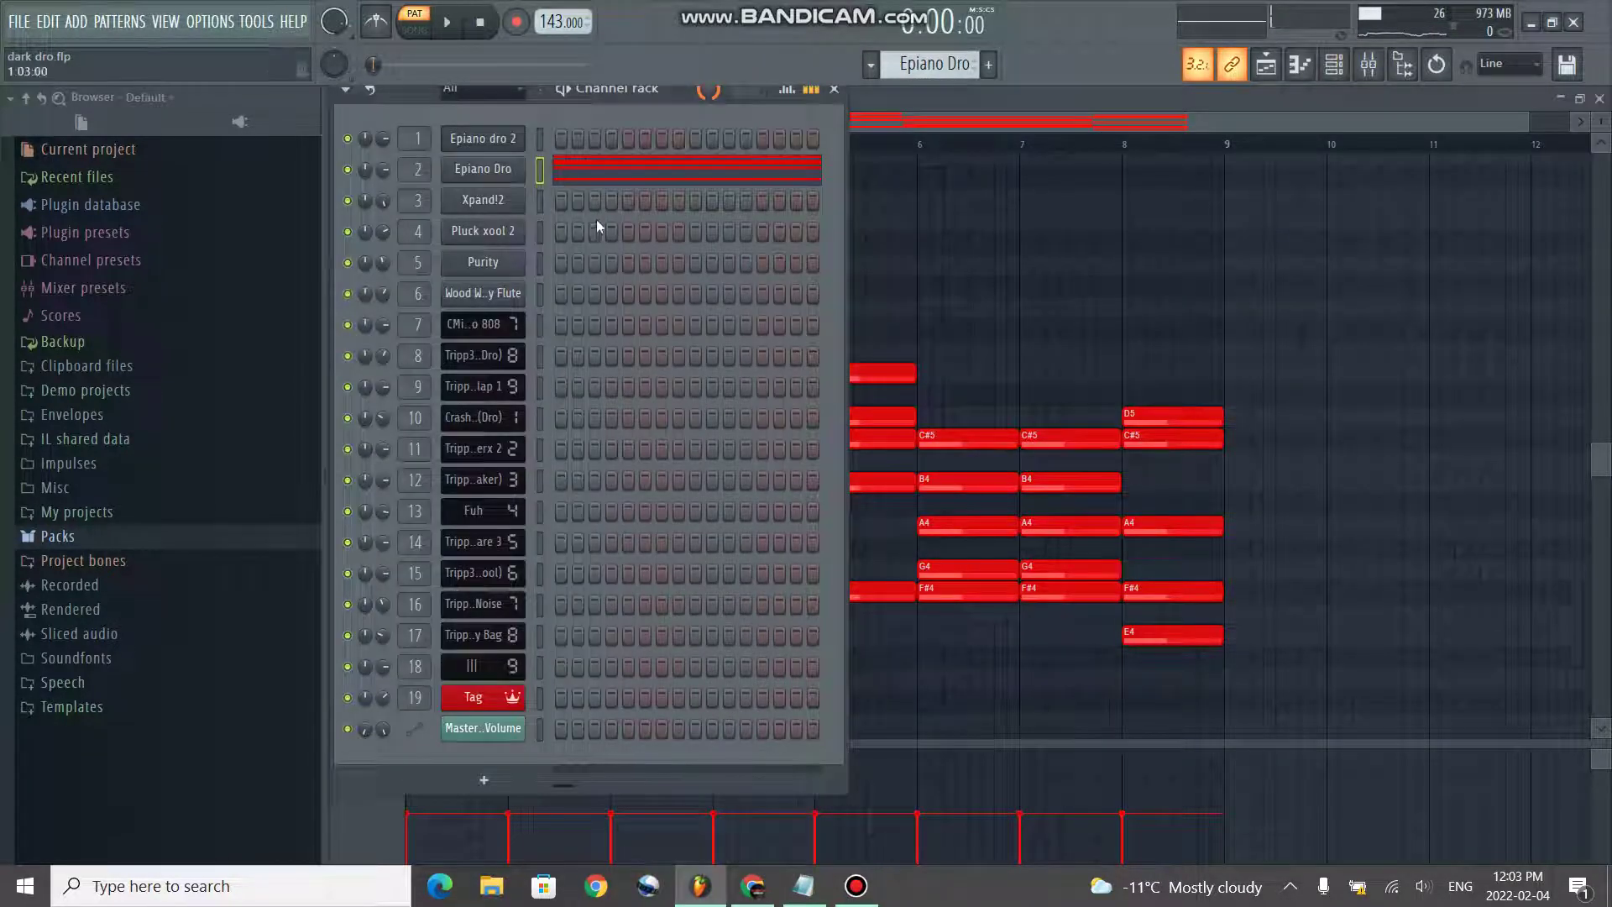
pyautogui.click(511, 172)
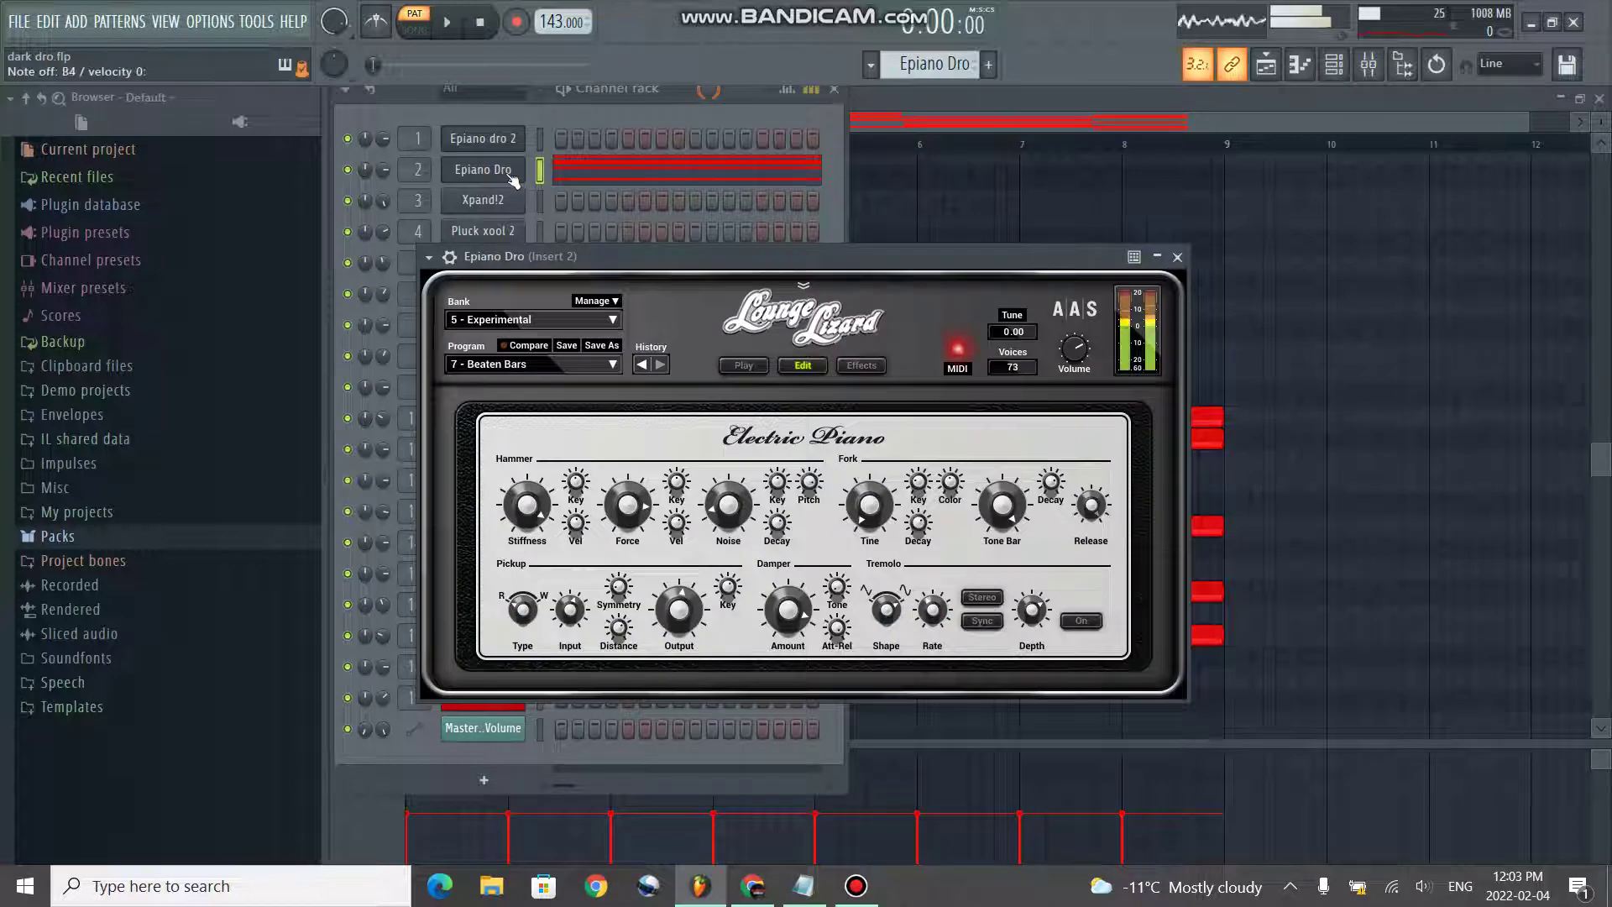
# - Play the Epiano Dro chords from the piano roll, and stop playback after returning to the Channel rack
pyautogui.rightClick(513, 180)
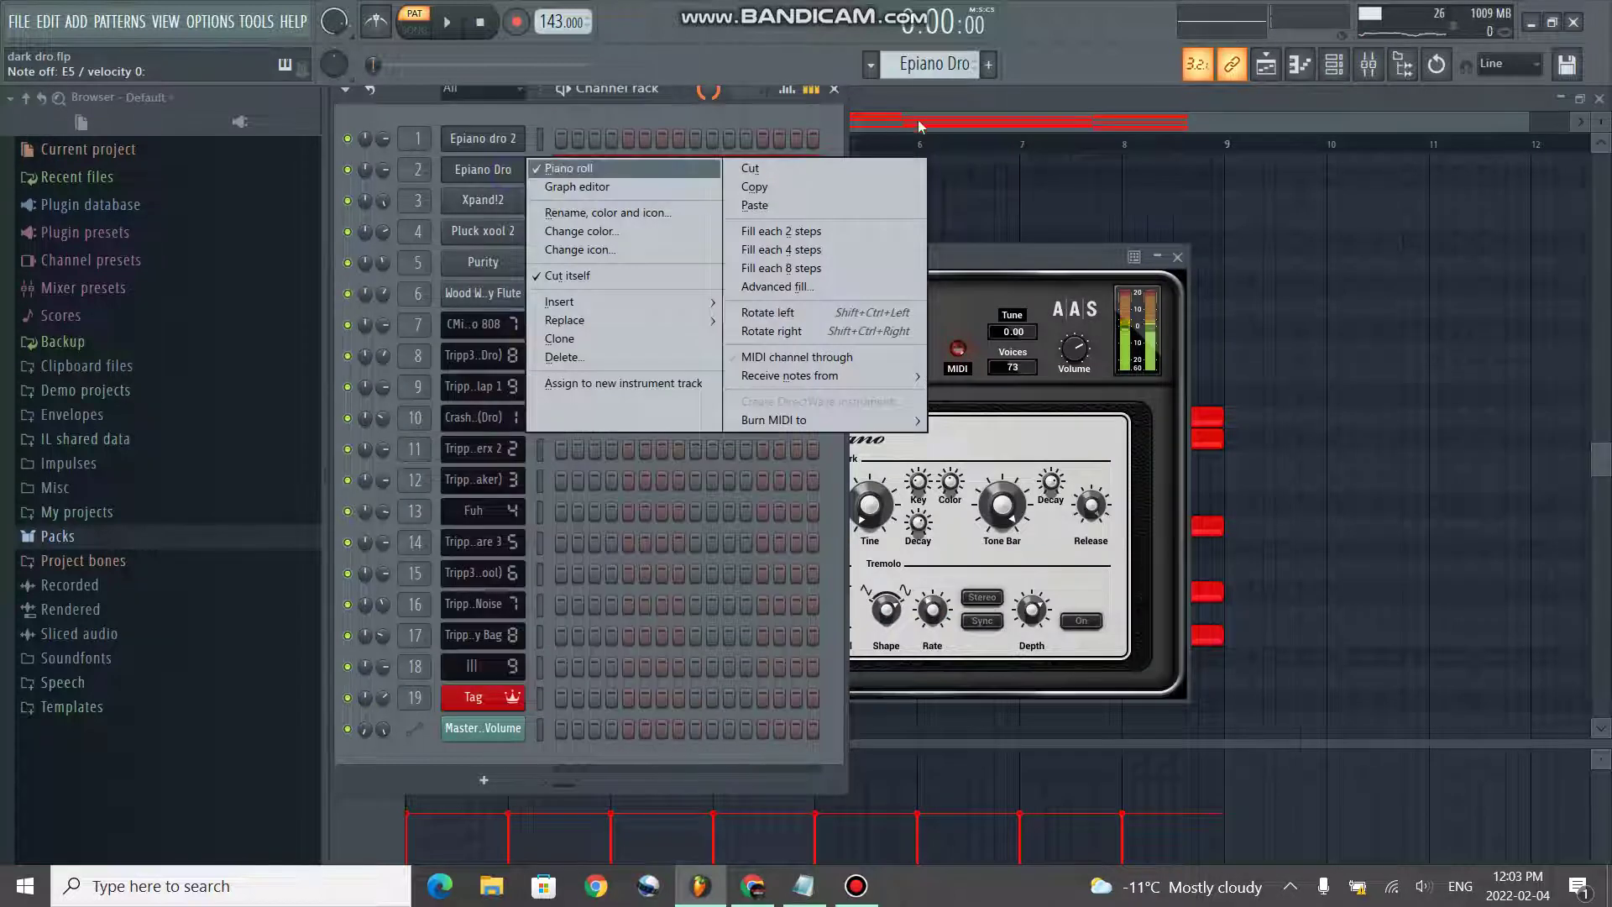
pyautogui.click(571, 113)
pyautogui.press('space')
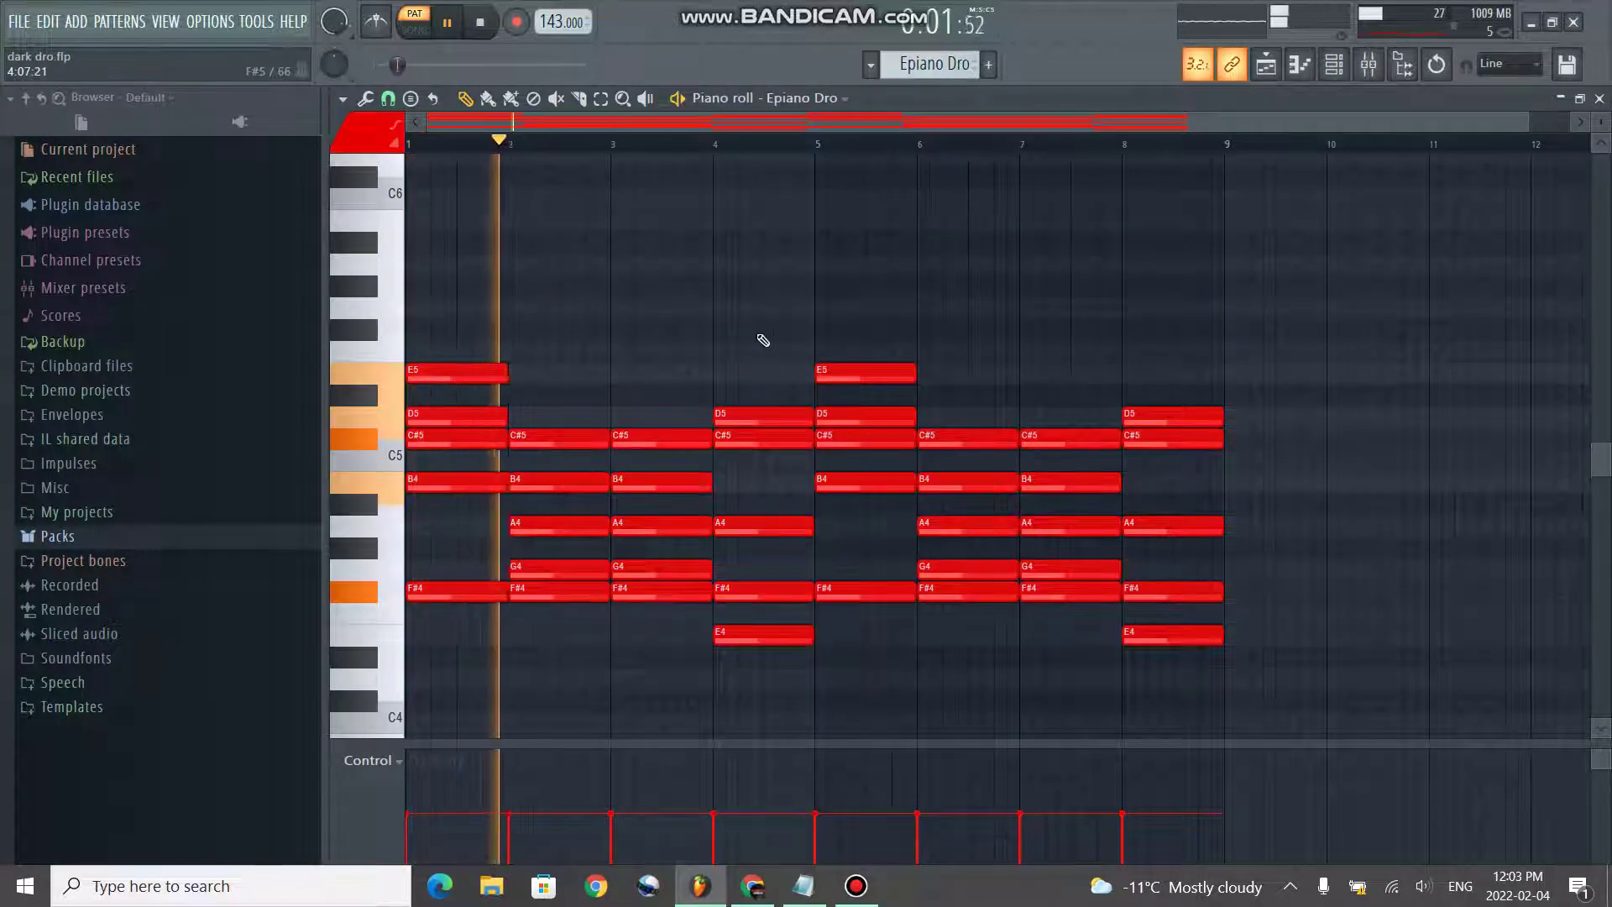
pyautogui.scroll(-1, 764, 340)
pyautogui.click(510, 761)
pyautogui.click(532, 813)
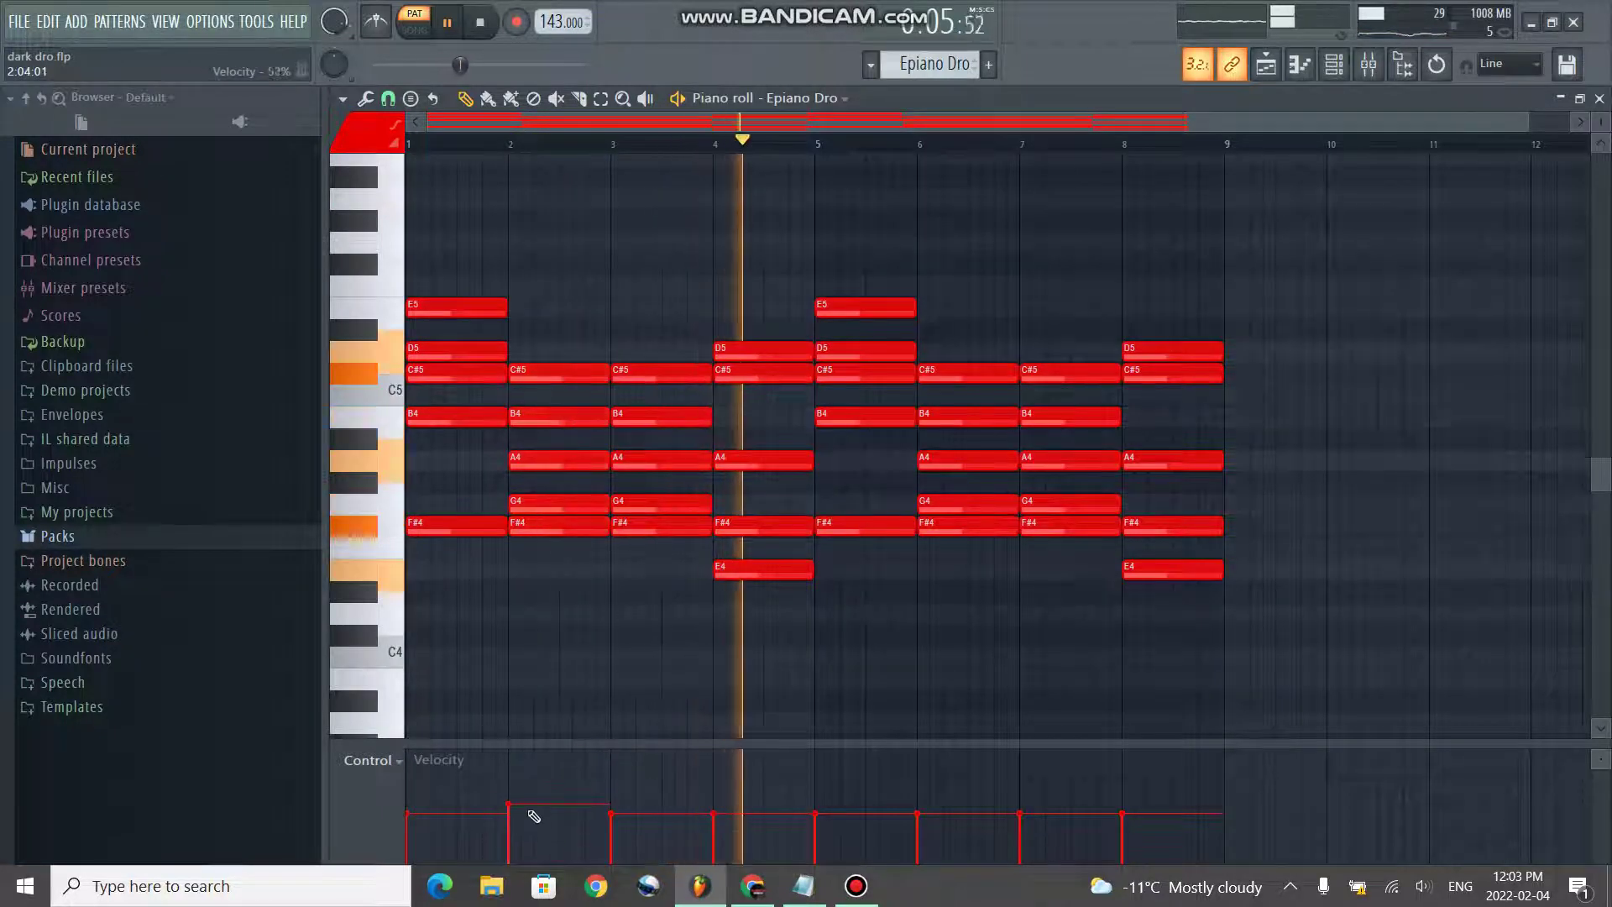
pyautogui.click(1334, 74)
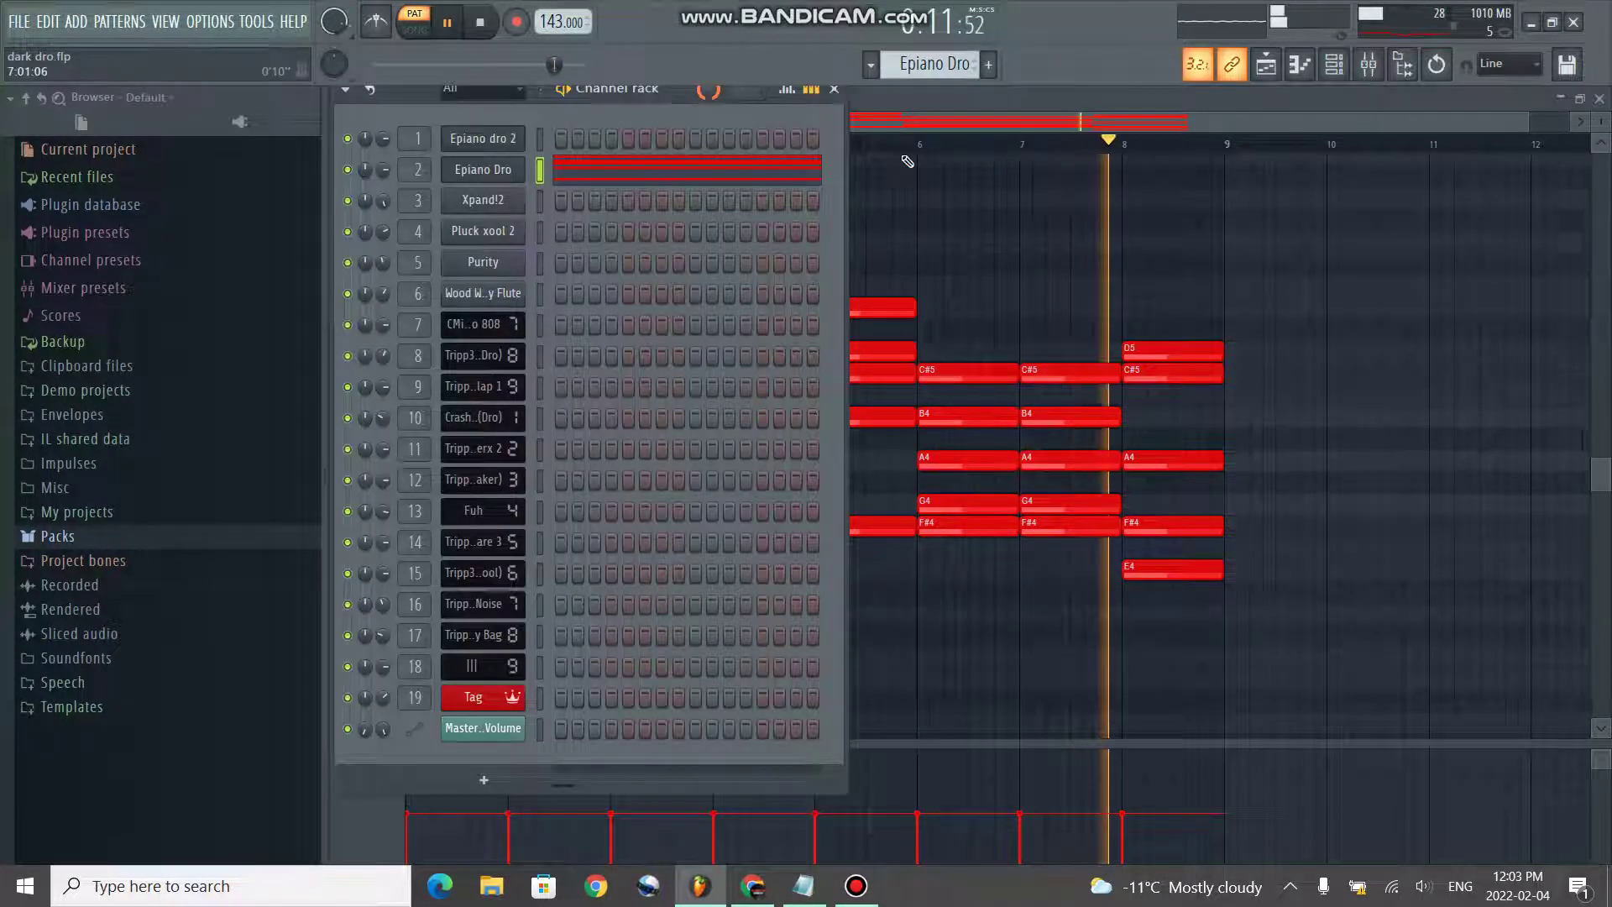
pyautogui.press('space')
# - Open the Xpand!2 instrument to view its piano preset, and show the Xpand!2 pattern in the piano roll
pyautogui.click(508, 202)
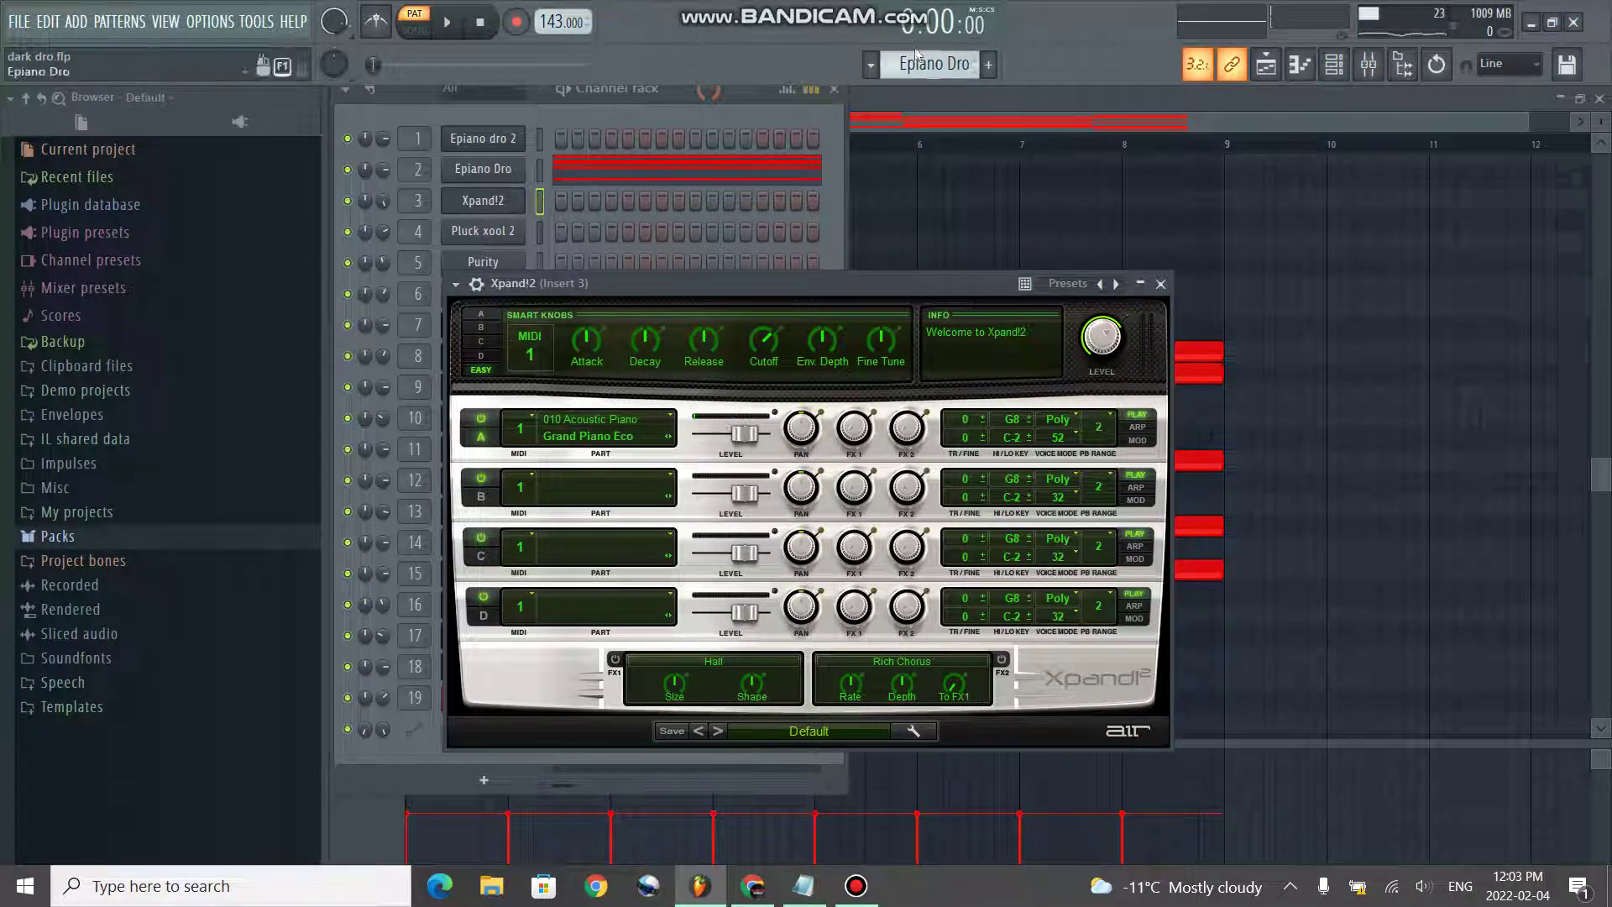
pyautogui.rightClick(541, 204)
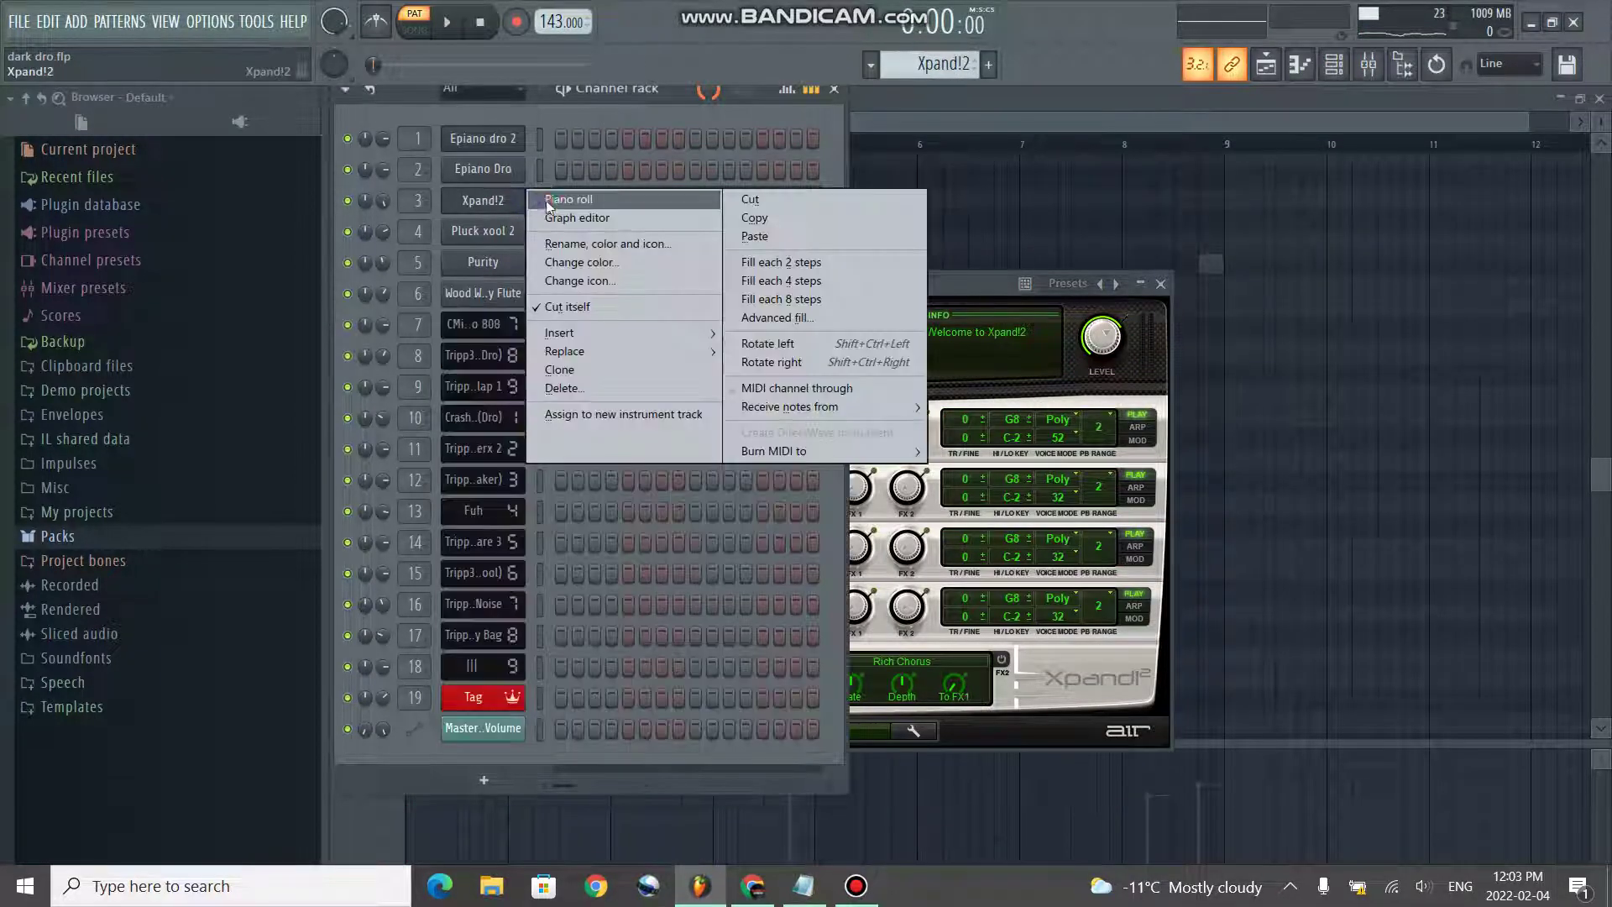
pyautogui.click(571, 212)
# - Enable the metronome and play the Xpand!2 pattern with its F#5 and D5 notes in view
pyautogui.click(379, 31)
pyautogui.press('space')
pyautogui.scroll(3, 588, 324)
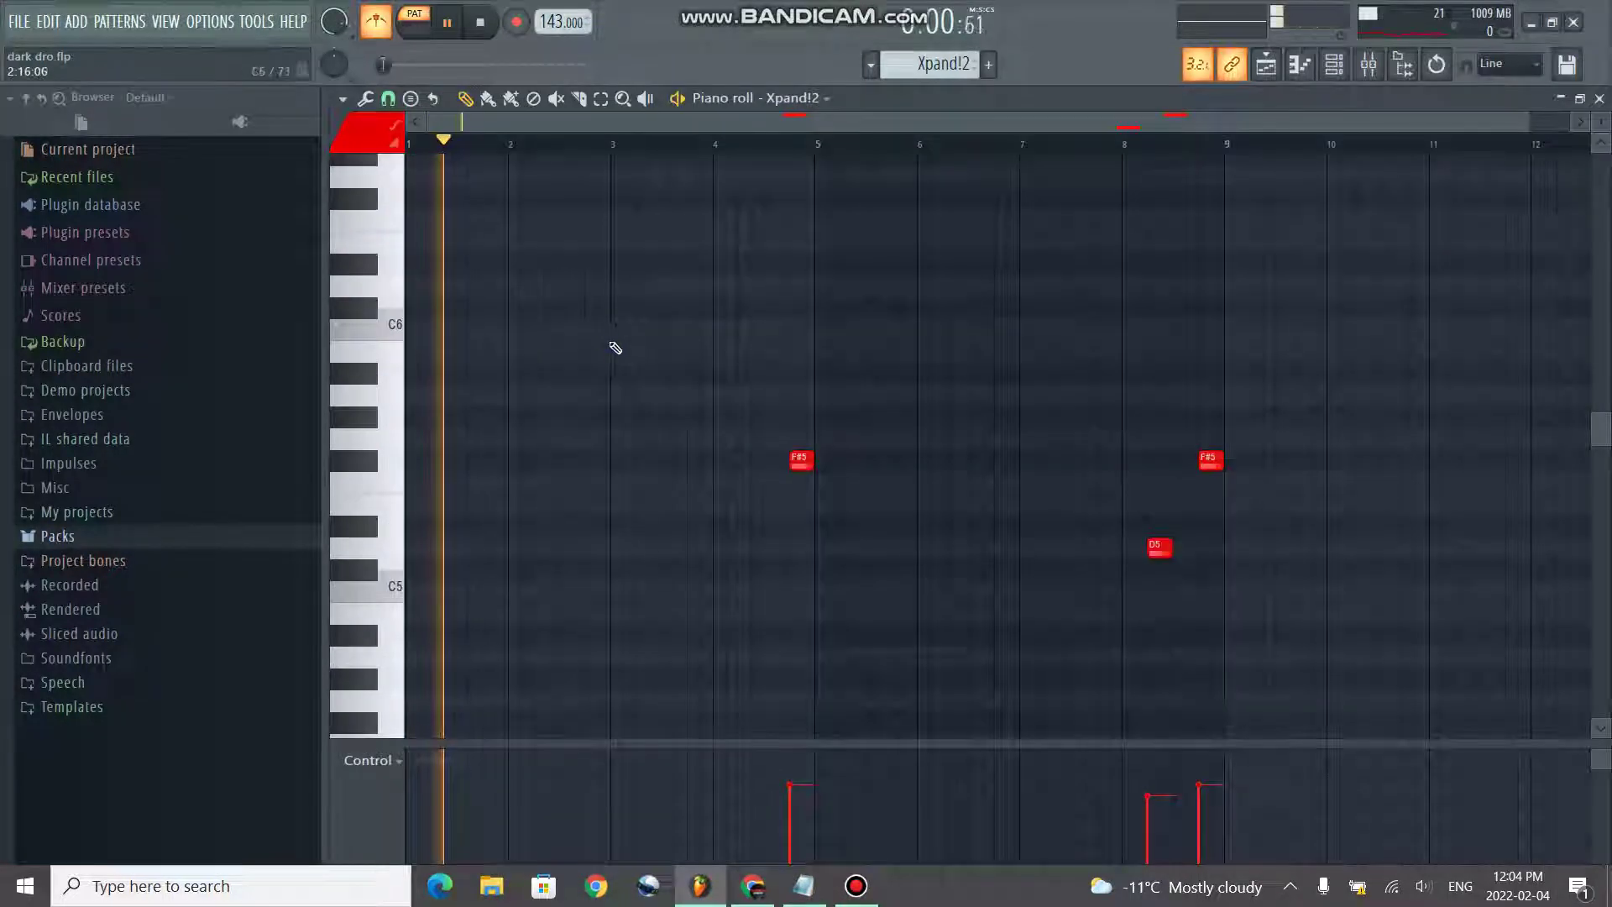
pyautogui.scroll(-1, 776, 315)
# - Adjust the velocity of the D5 note in bar 8 to slightly below that of the F#5 notes
pyautogui.moveTo(1151, 813); pyautogui.dragTo(1148, 751)
pyautogui.click(1170, 800)
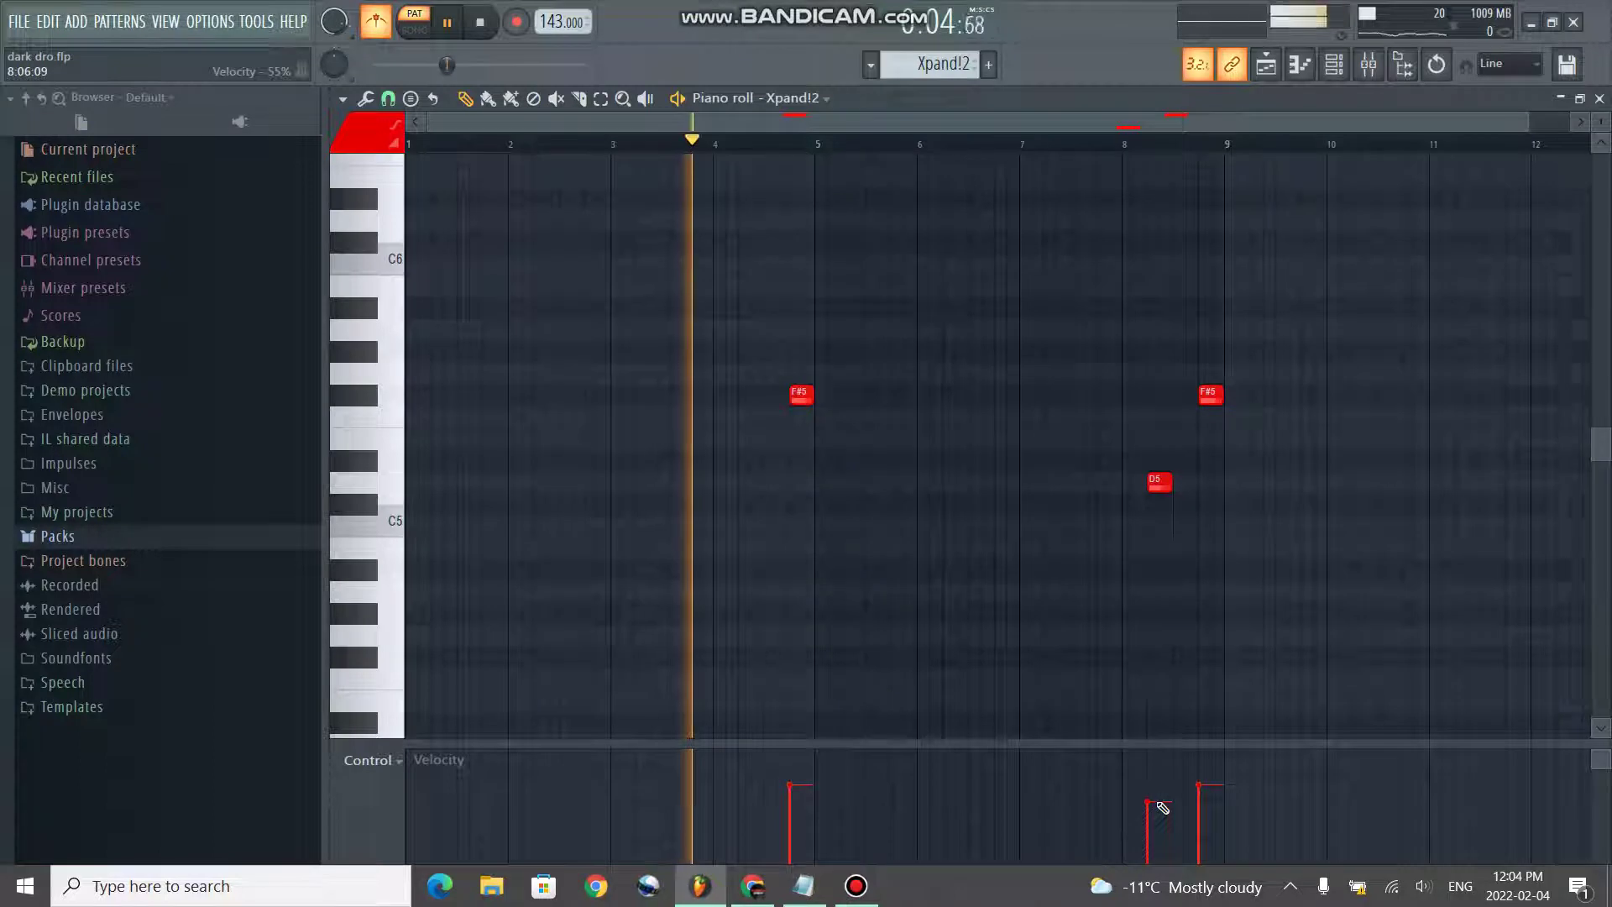
pyautogui.click(1159, 797)
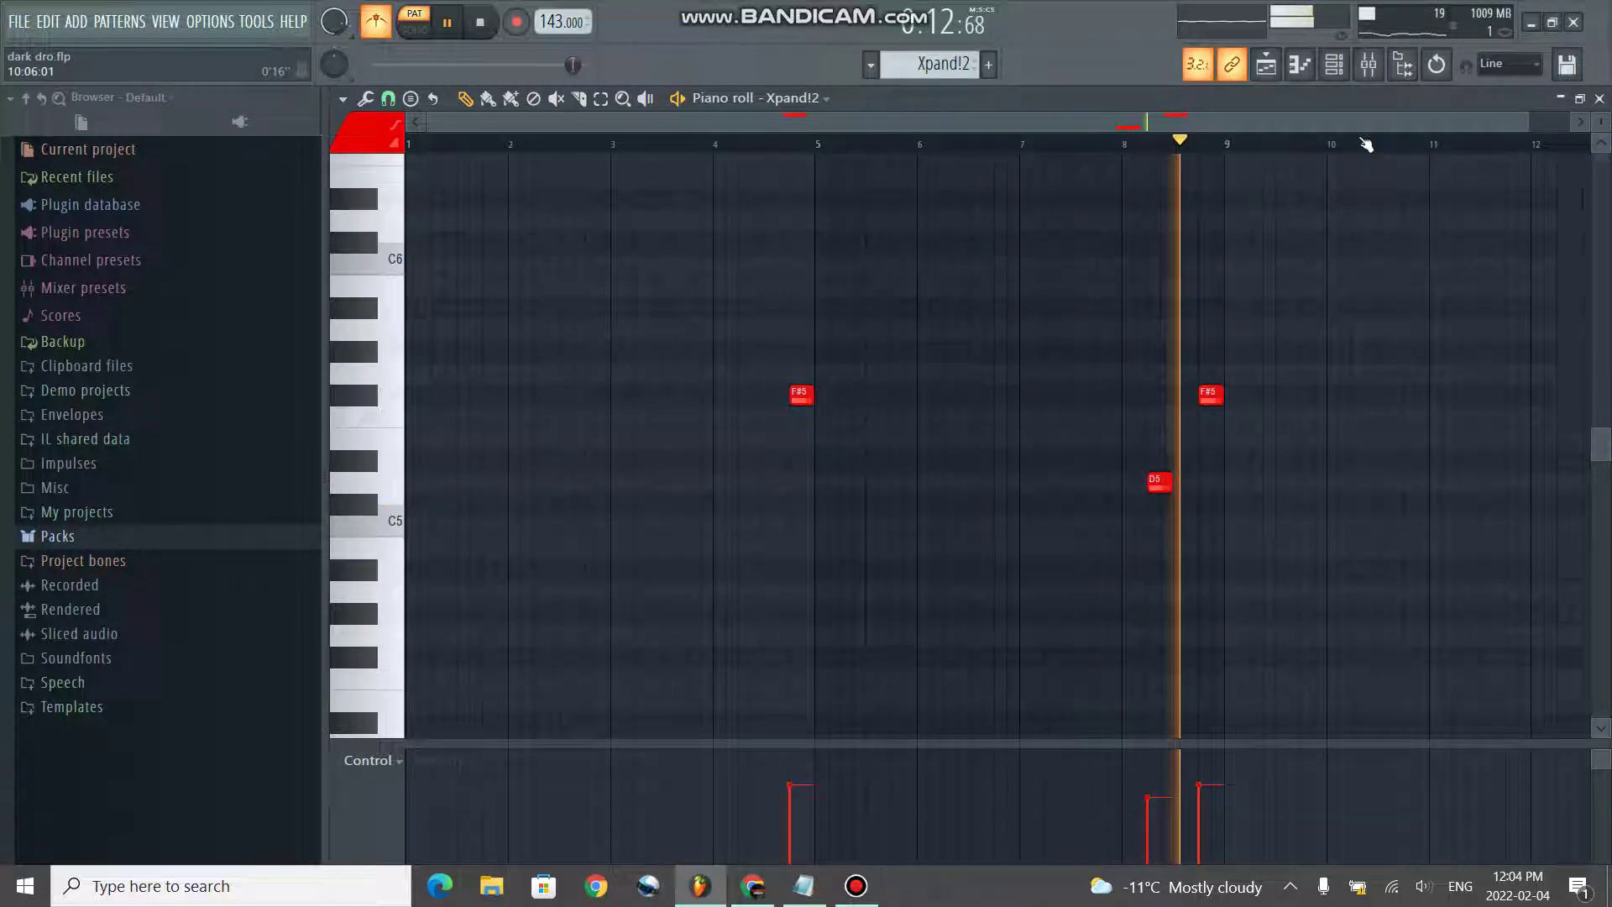
# - Stop the Xpand!2 playback, and open the Pluck xool 2 instrument from its own pattern to view the Lounge Lizard preset
pyautogui.press('space')
pyautogui.click(1332, 71)
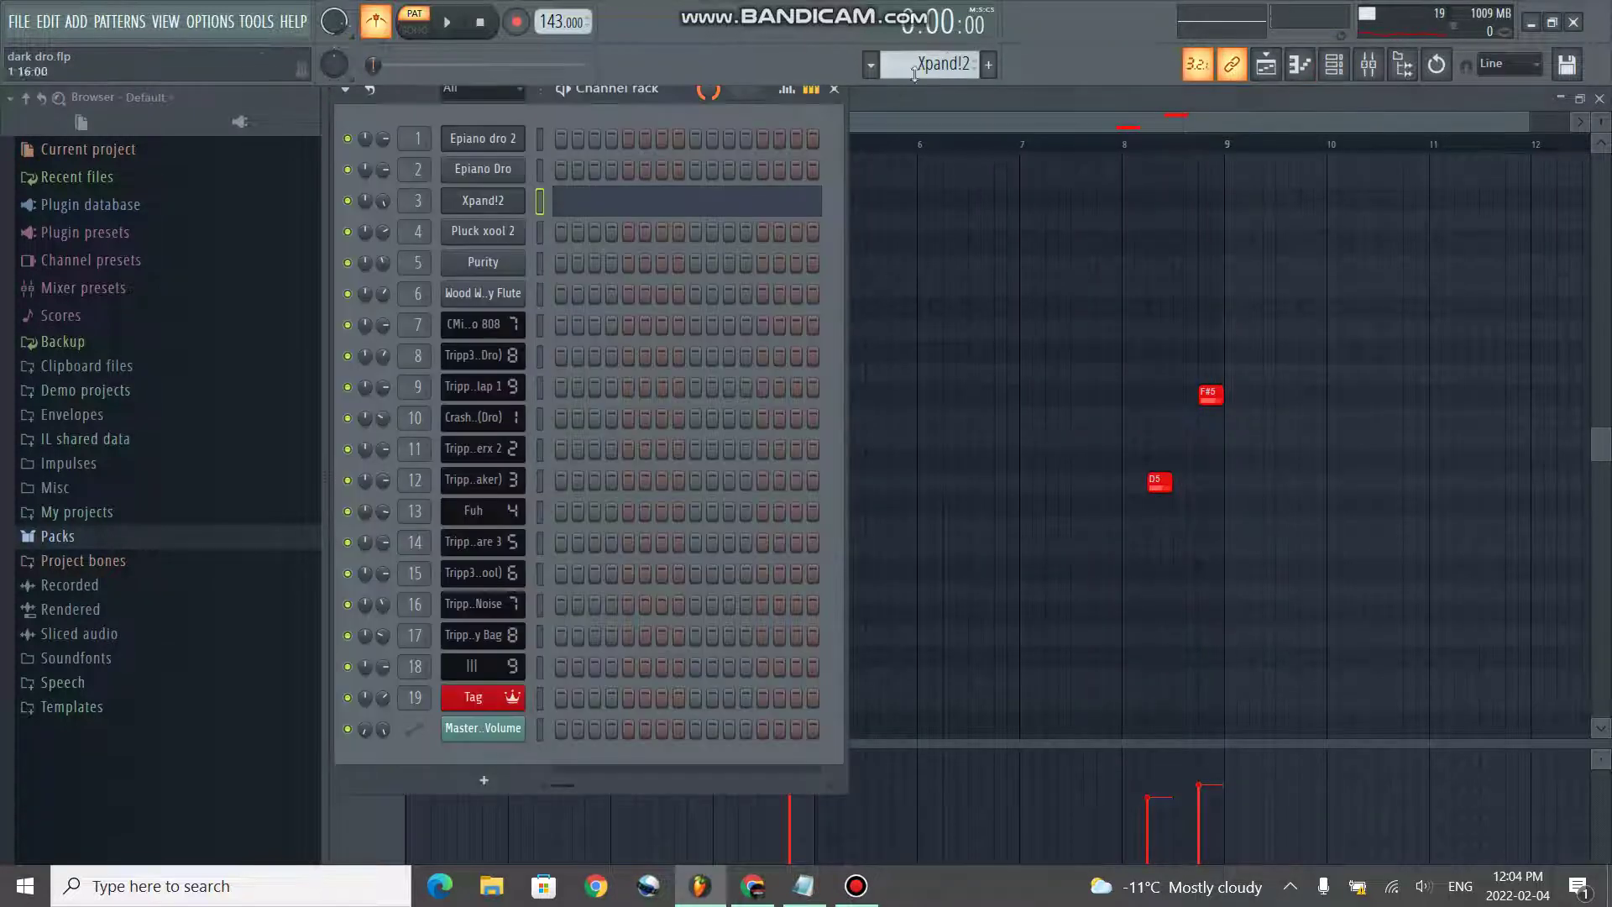
pyautogui.scroll(-1, 942, 72)
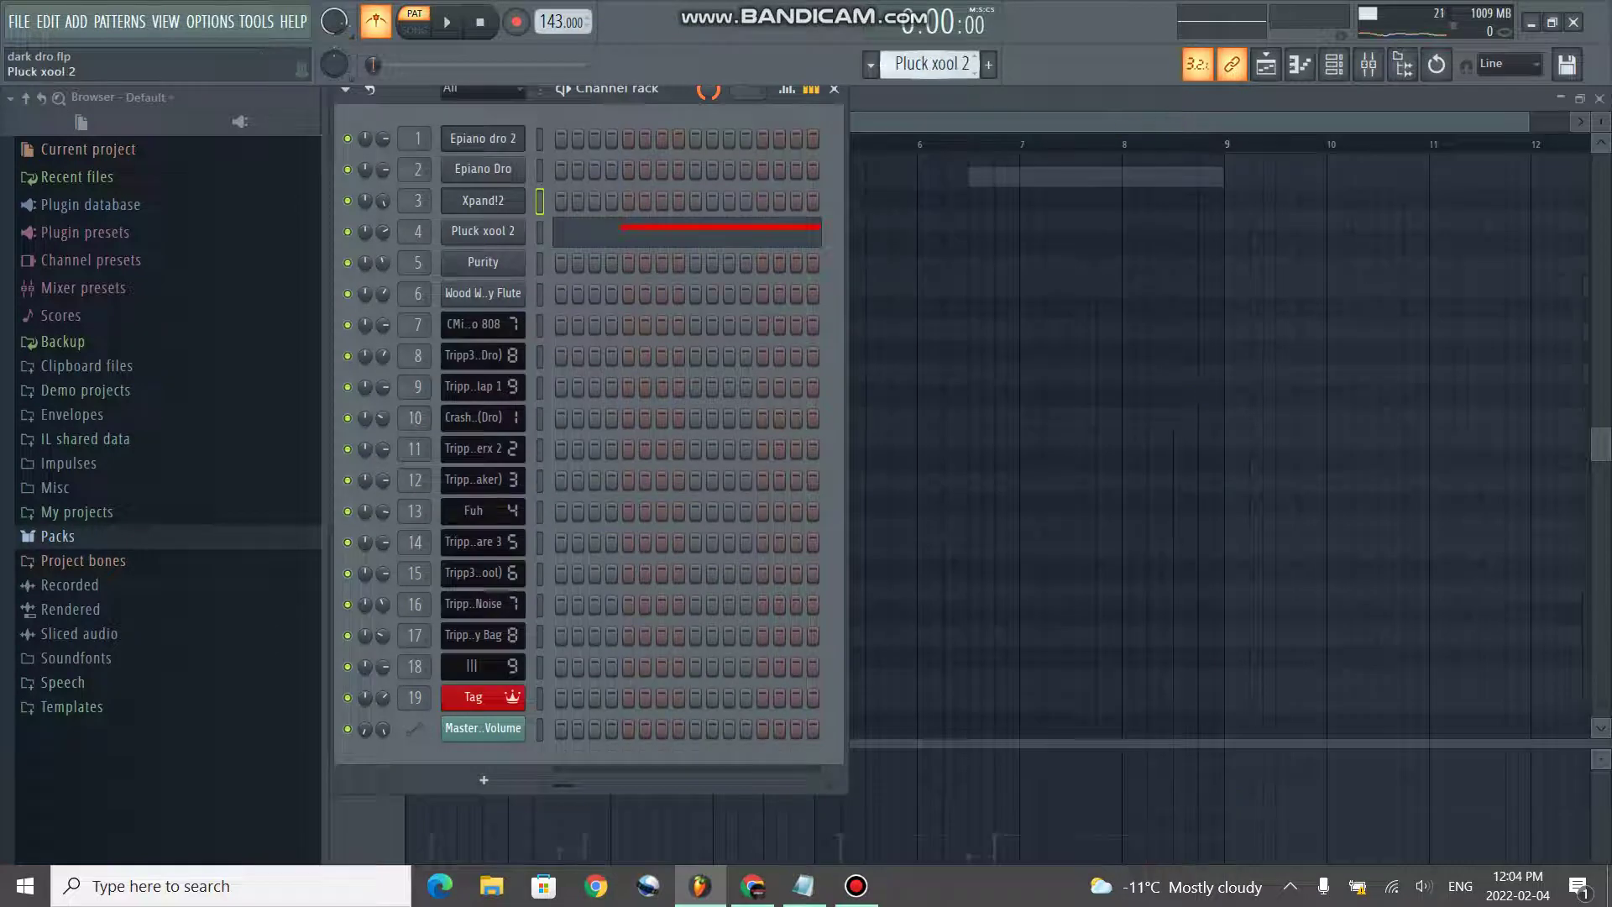
pyautogui.click(472, 239)
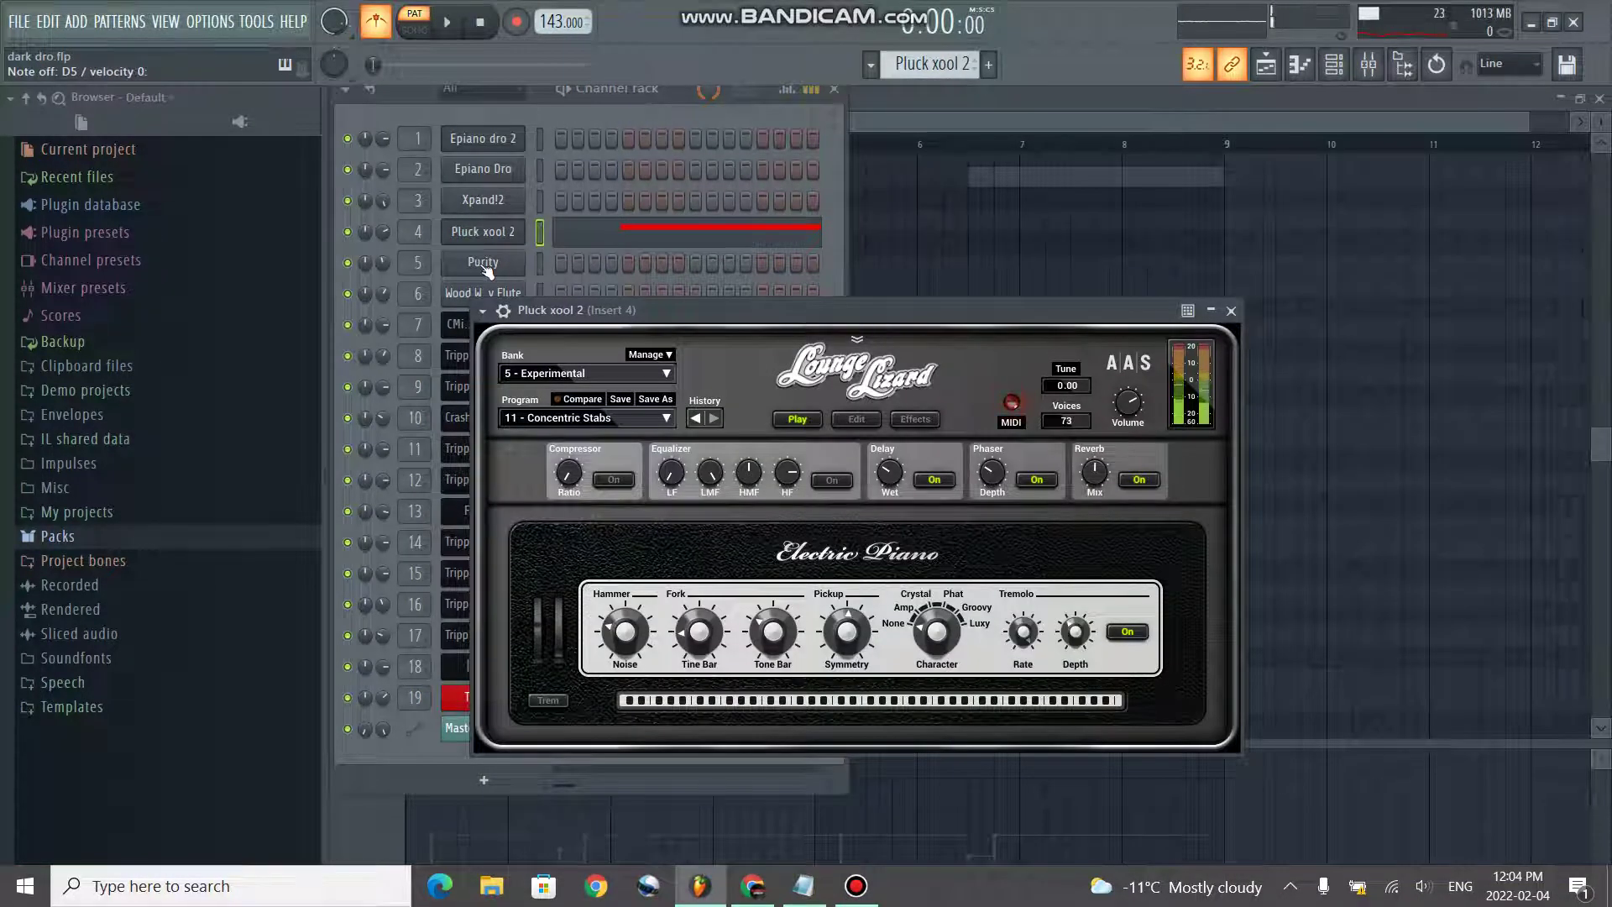
# - Play the Pluck xool 2 melody of F#6 and E6 notes from the piano roll, and stop playback after returning to the Channel rack
pyautogui.rightClick(527, 236)
pyautogui.click(531, 229)
pyautogui.press('space')
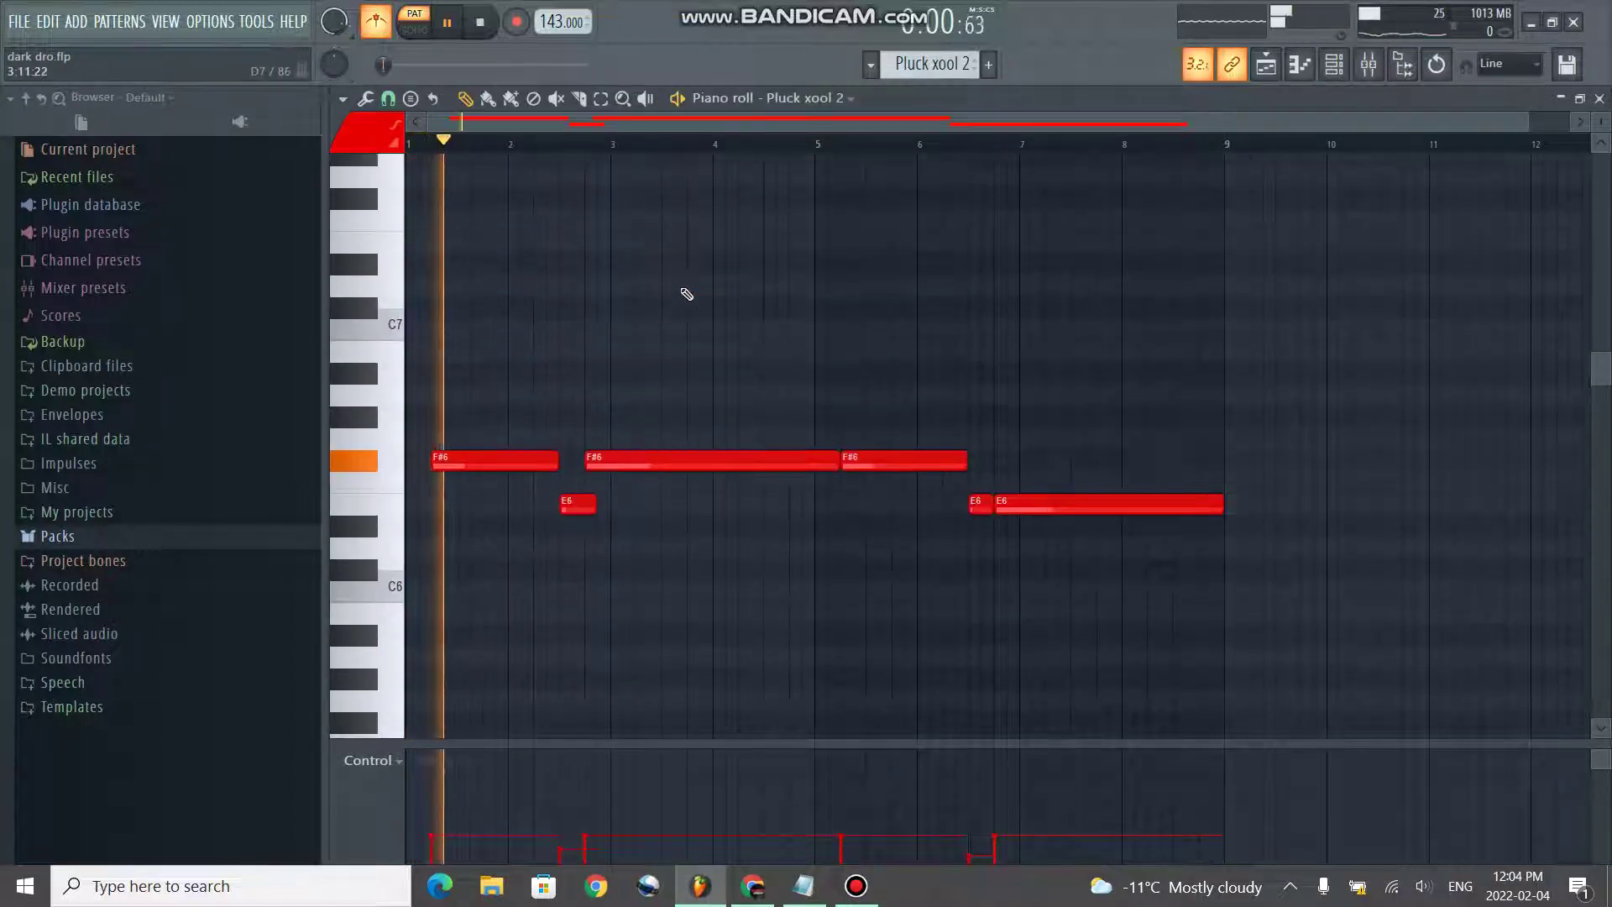
pyautogui.scroll(-1, 686, 294)
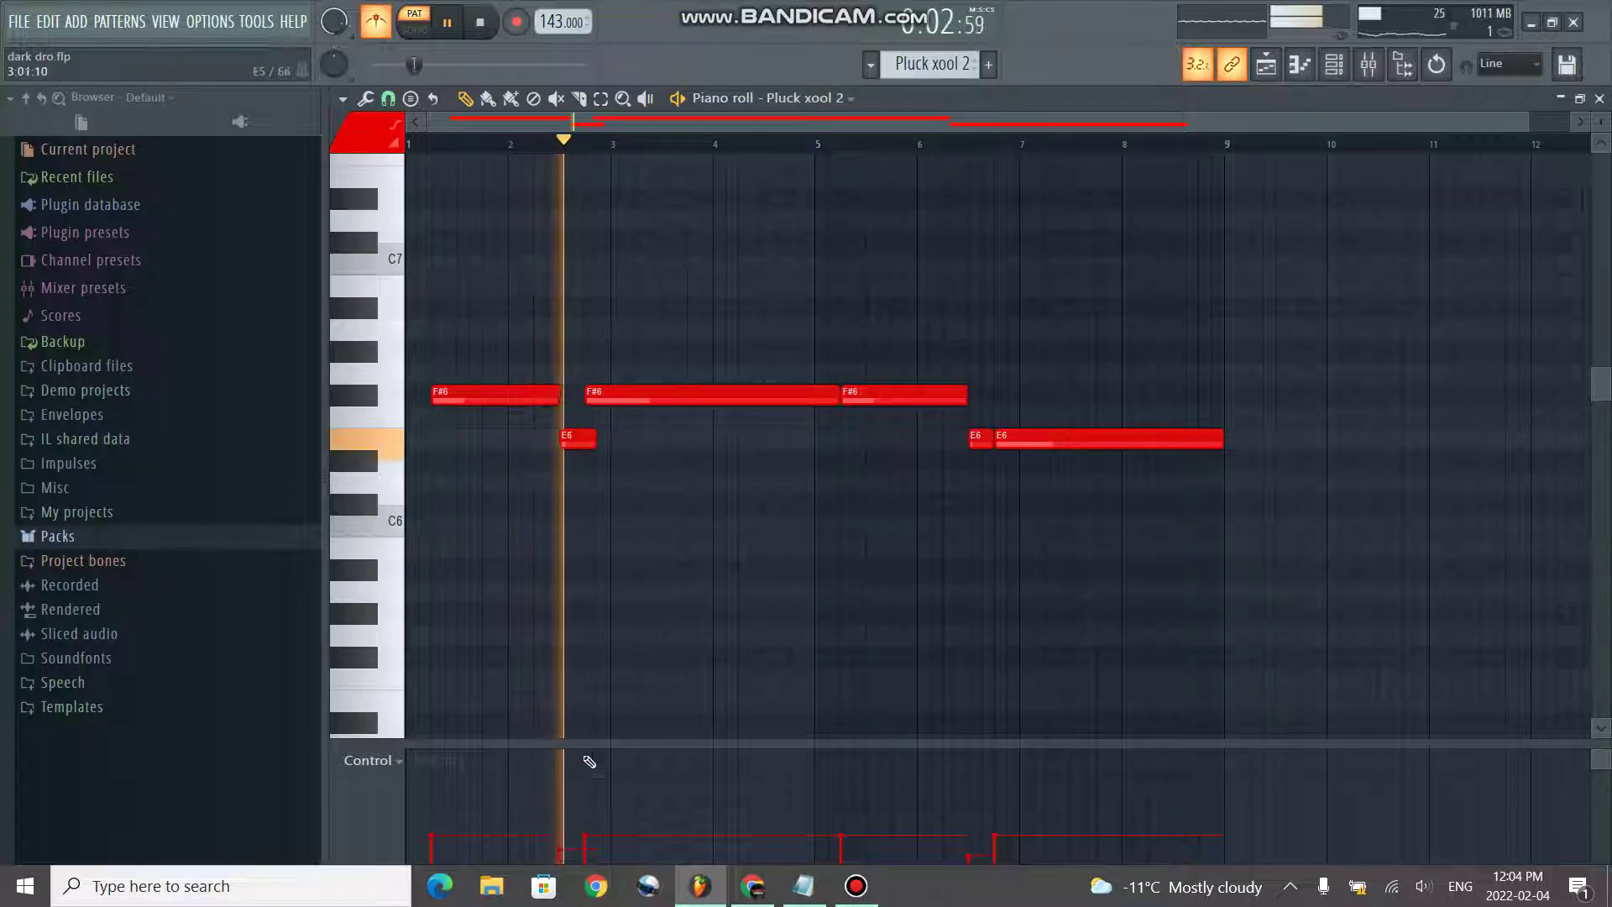
pyautogui.moveTo(482, 838)
pyautogui.mouseDown()
pyautogui.moveTo(482, 698)
pyautogui.moveTo(468, 835)
pyautogui.mouseUp()
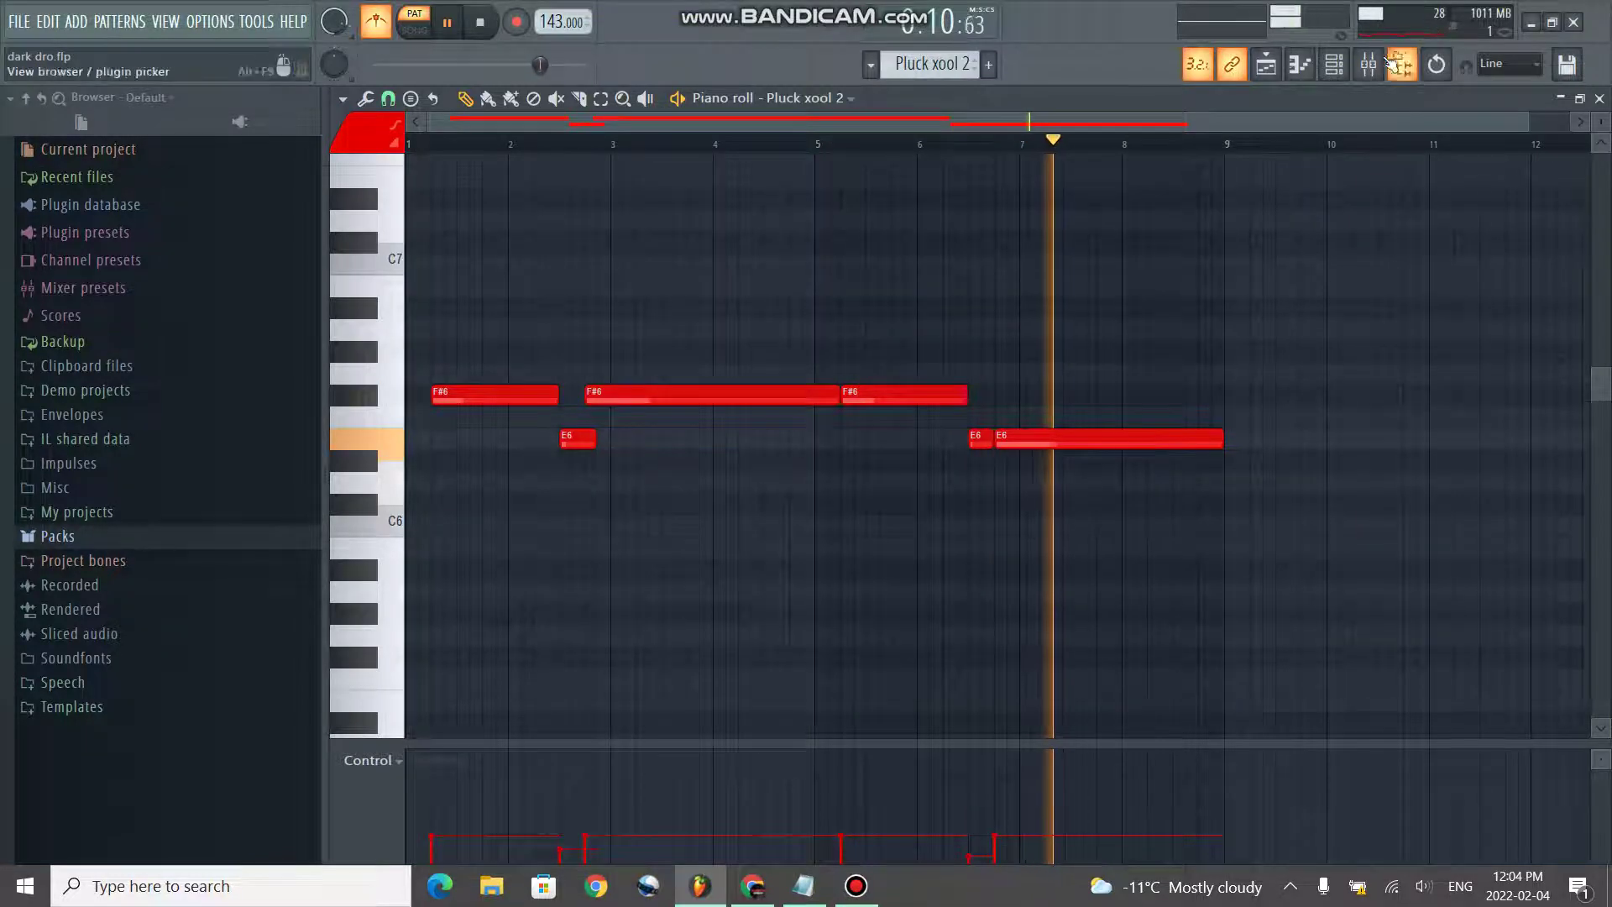
pyautogui.click(1338, 70)
pyautogui.press('space')
# - Open the Purity instrument from its pattern to view the string preset, and show its chords in the piano roll
pyautogui.moveTo(937, 68); pyautogui.dragTo(938, 84)
pyautogui.click(504, 270)
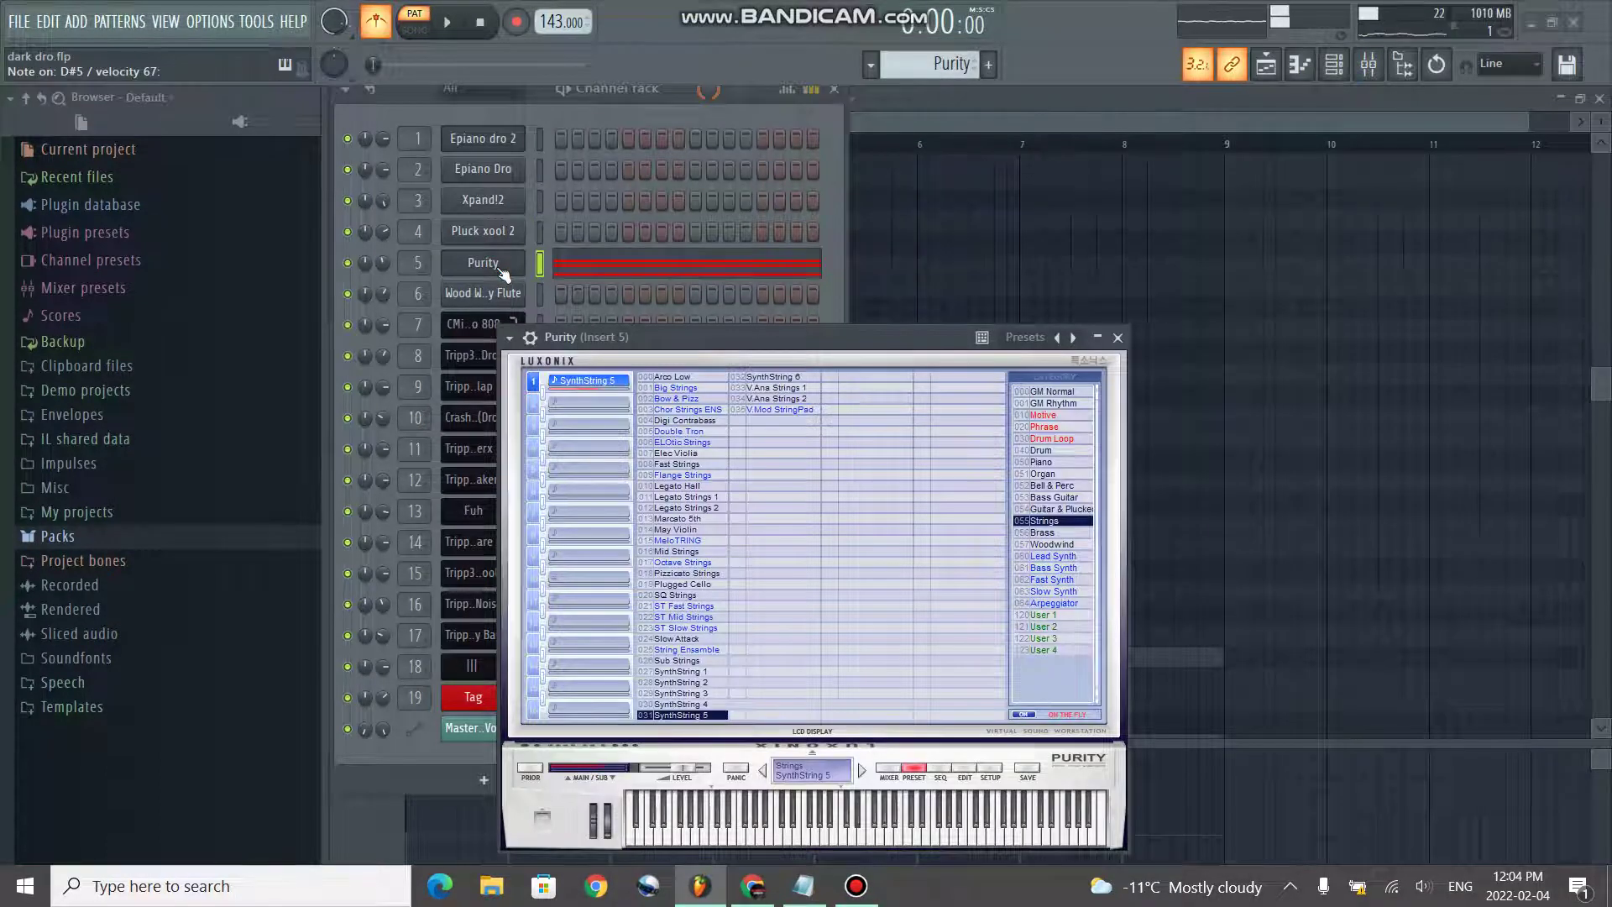
pyautogui.rightClick(503, 273)
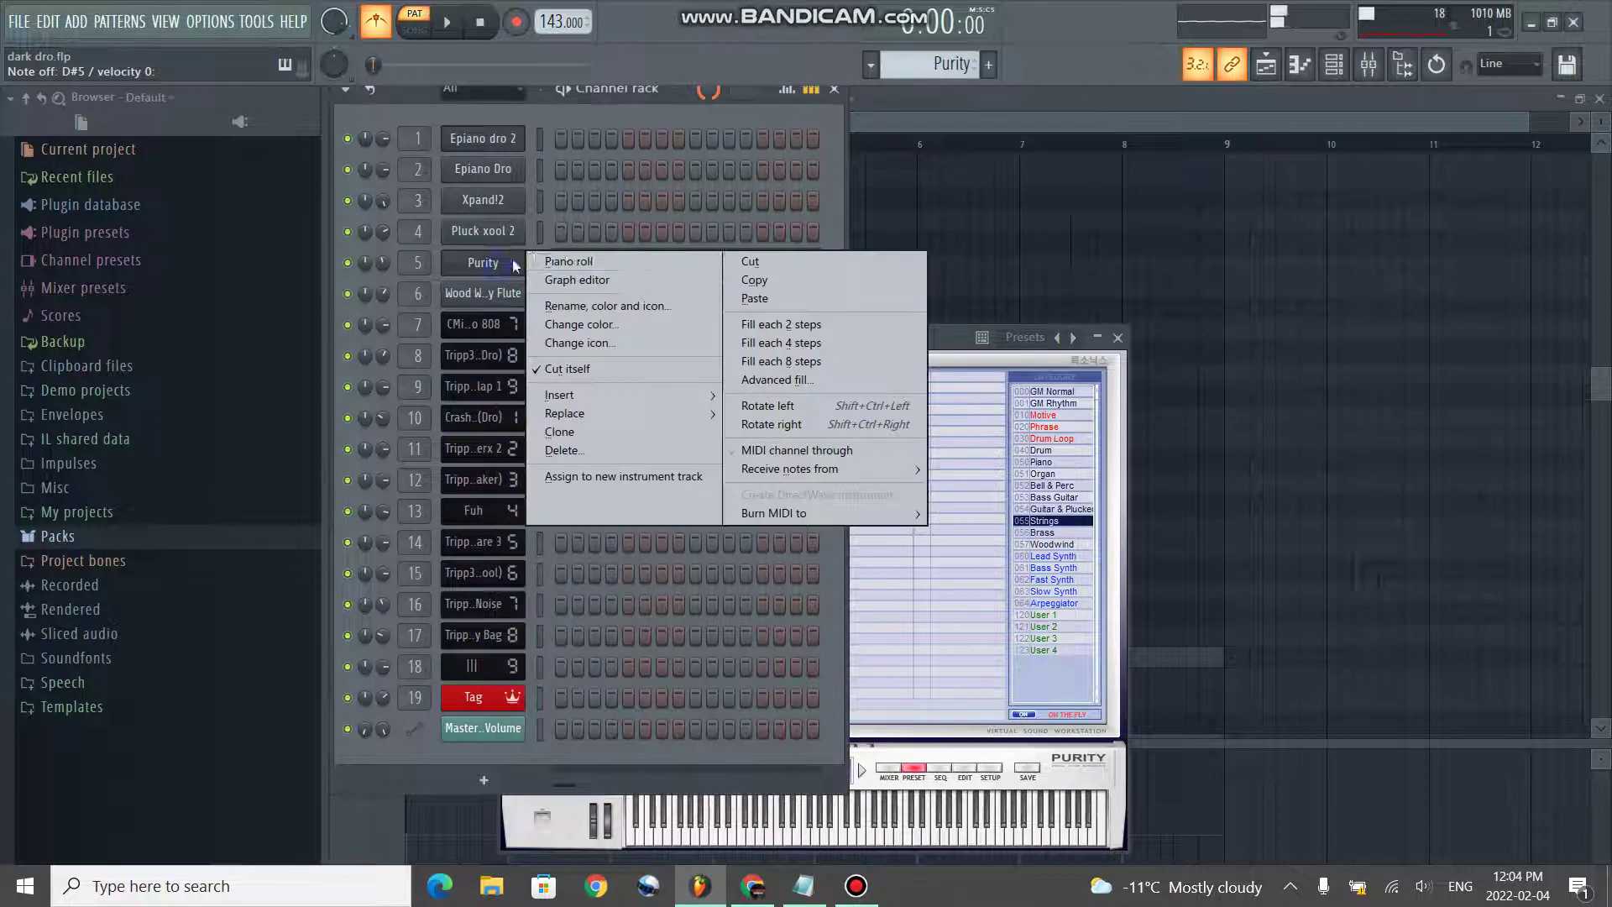
pyautogui.click(554, 261)
pyautogui.scroll(-3, 574, 274)
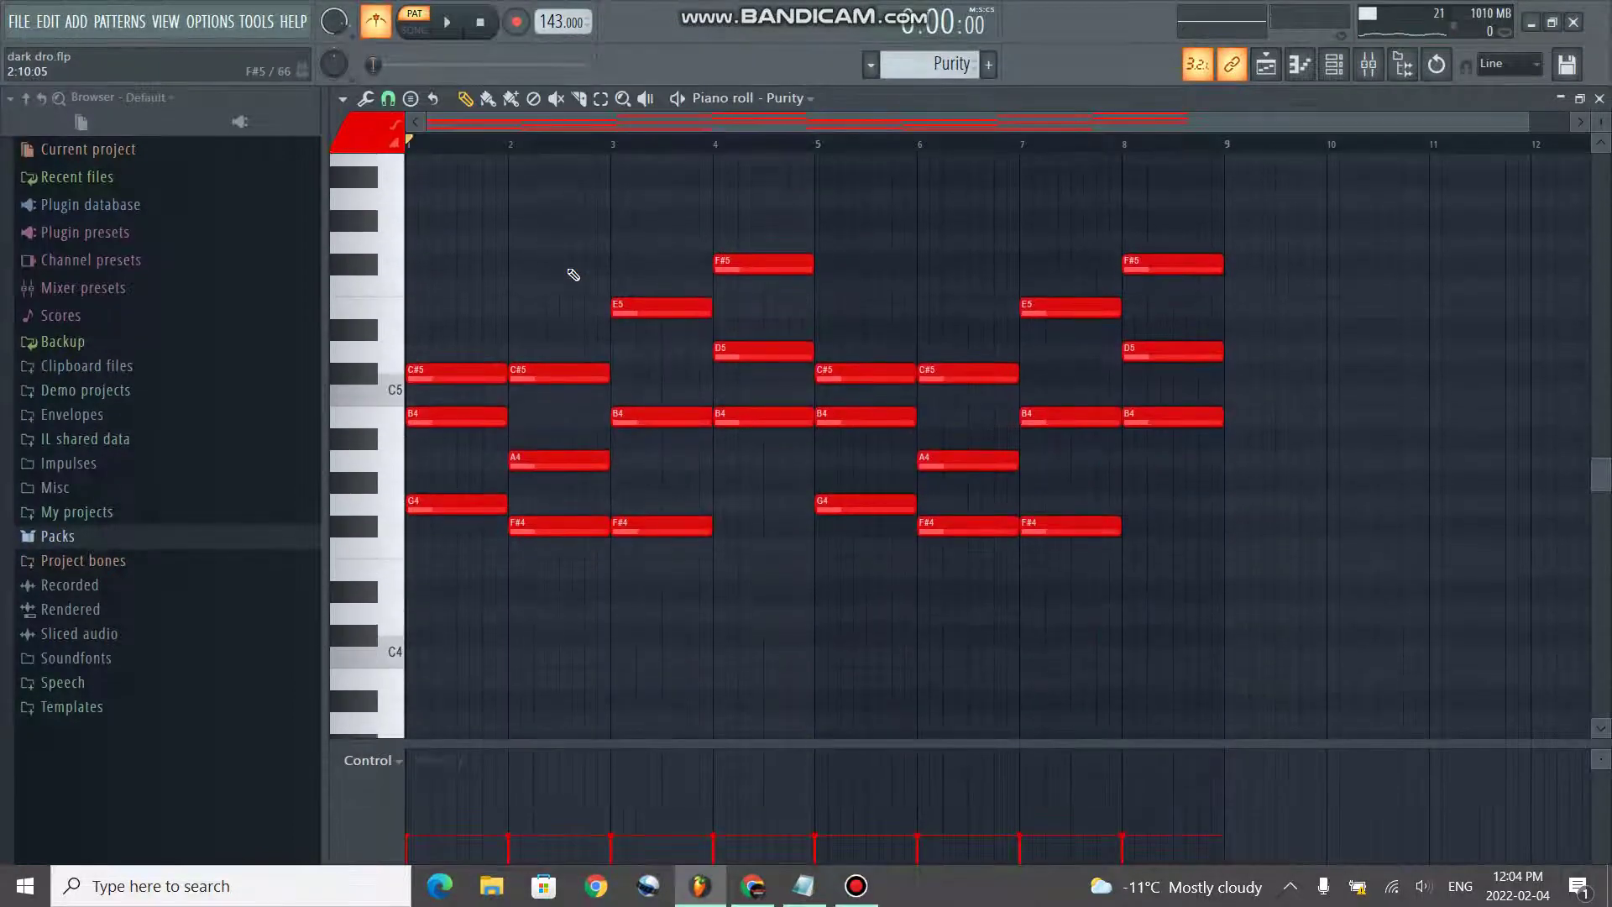
# - Play the Purity chords with the metronome turned off partway, stop playback, and return to the Channel rack
pyautogui.press('space')
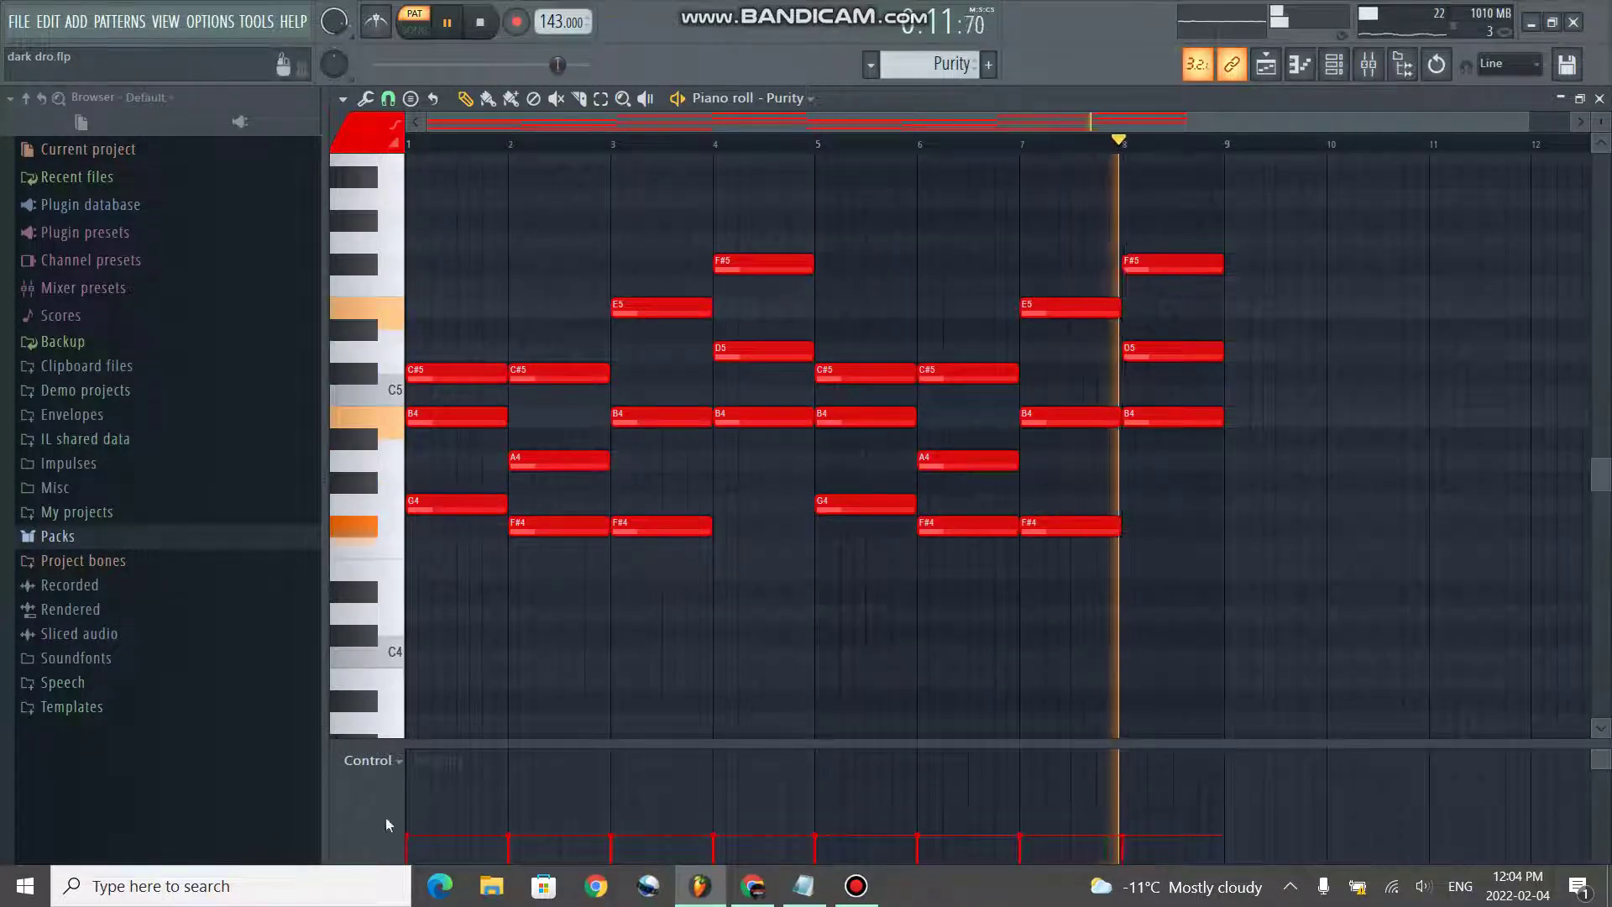
pyautogui.moveTo(533, 802)
pyautogui.mouseDown()
pyautogui.moveTo(586, 838)
pyautogui.moveTo(570, 739)
pyautogui.moveTo(502, 798)
pyautogui.moveTo(507, 816)
pyautogui.moveTo(572, 844)
pyautogui.mouseUp()
pyautogui.press('space')
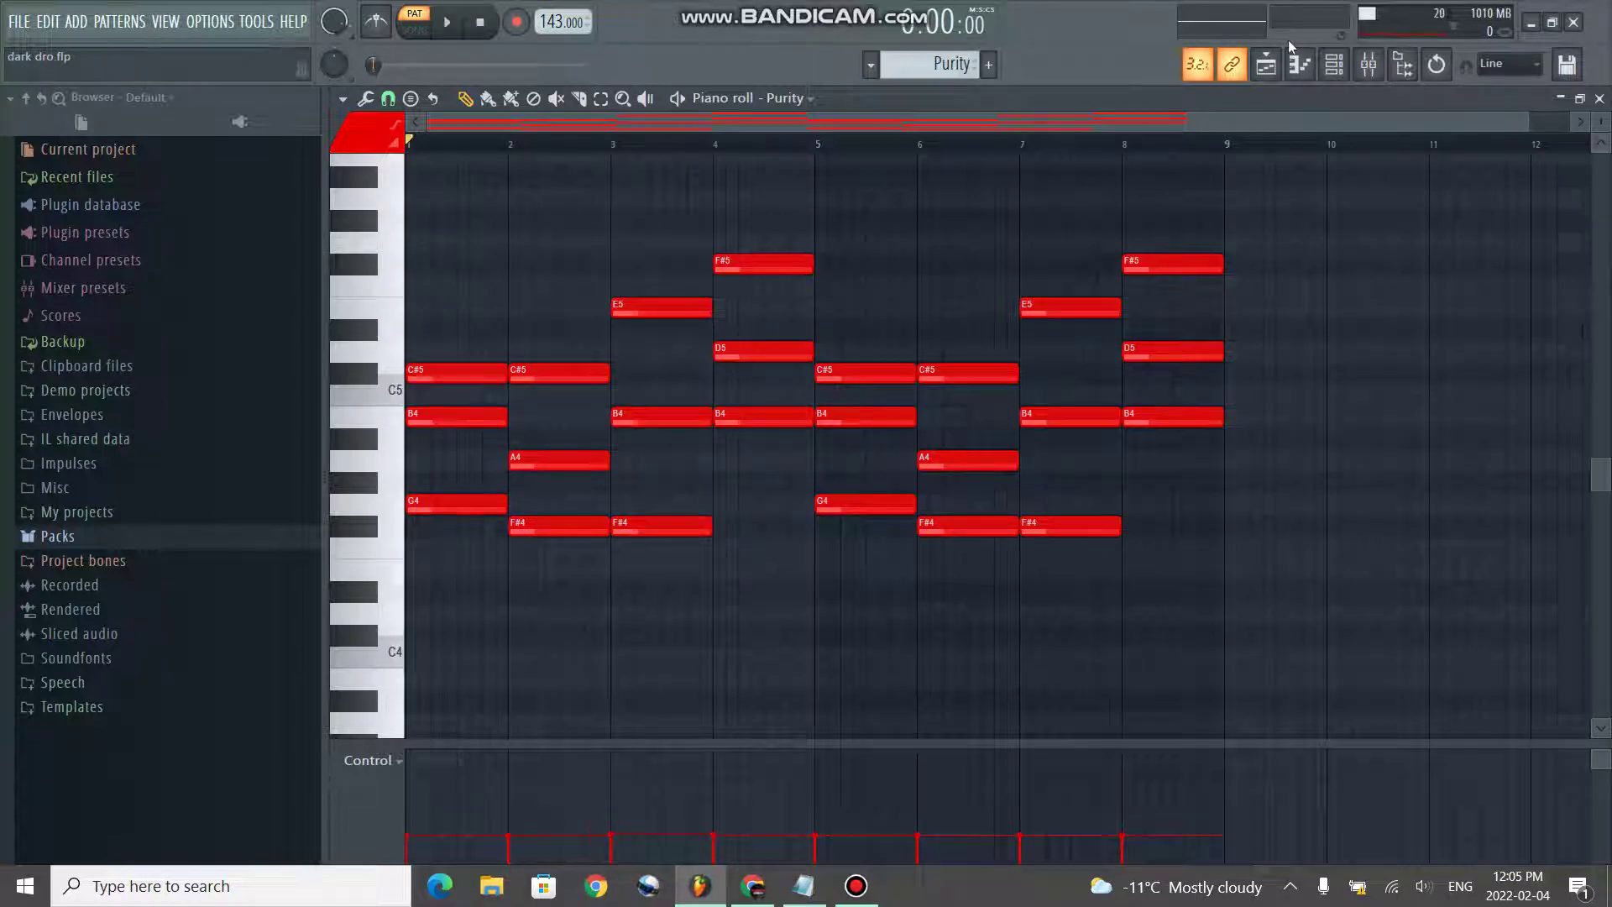
pyautogui.click(1334, 64)
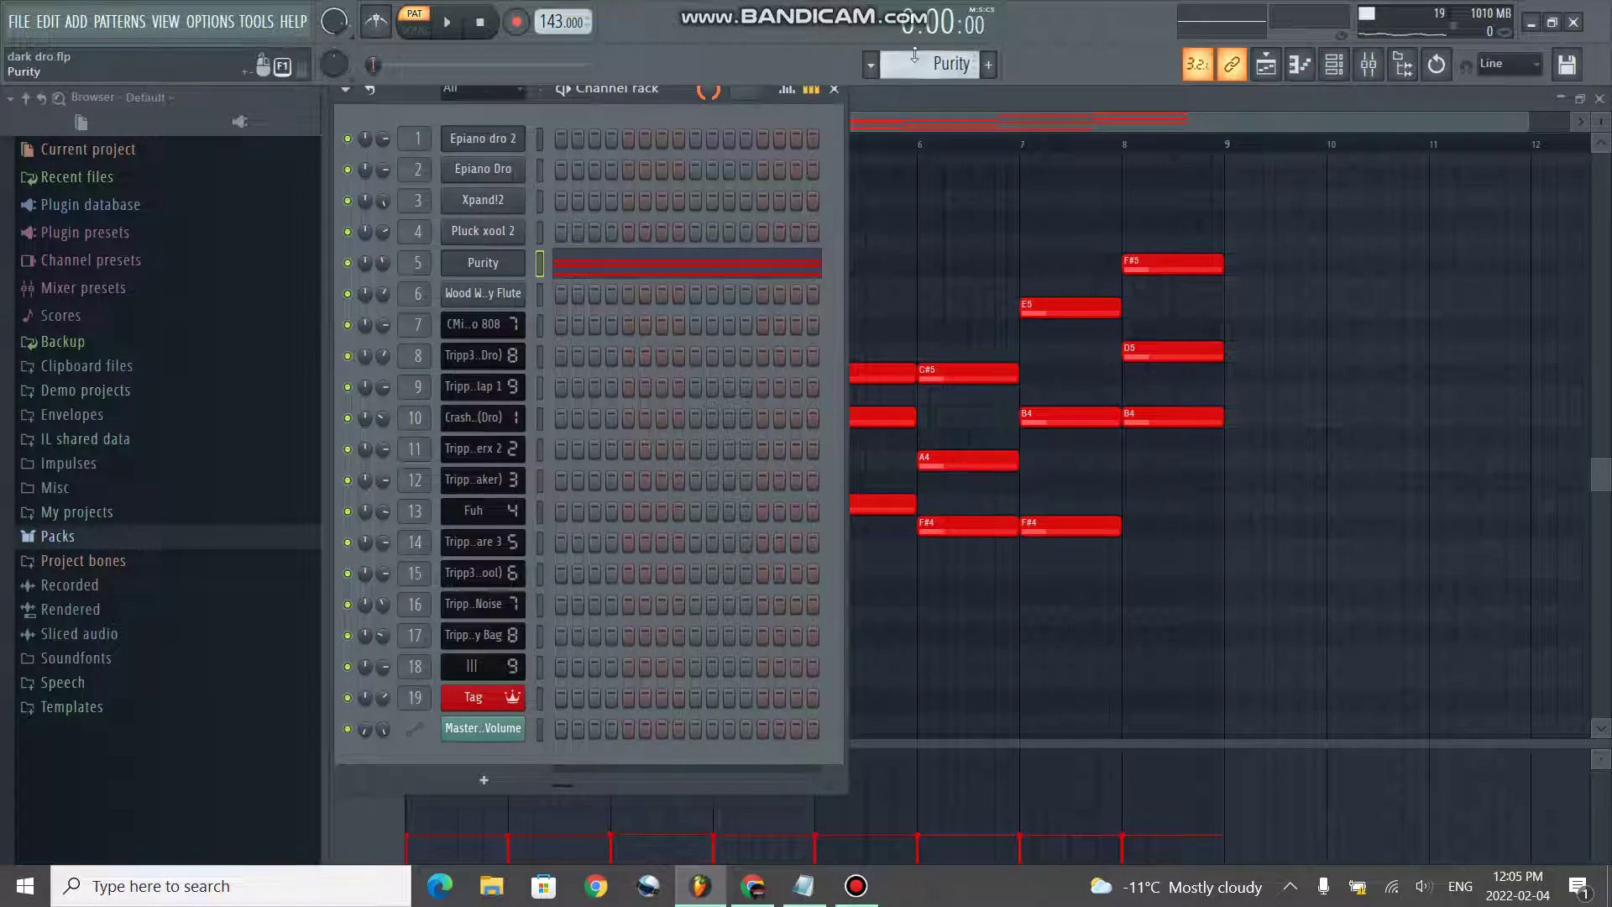
# - Open the Wood Wavy Flute instrument from its pattern to view the Wavestation preset, and show its notes in the piano roll
pyautogui.scroll(-1, 914, 55)
pyautogui.click(479, 296)
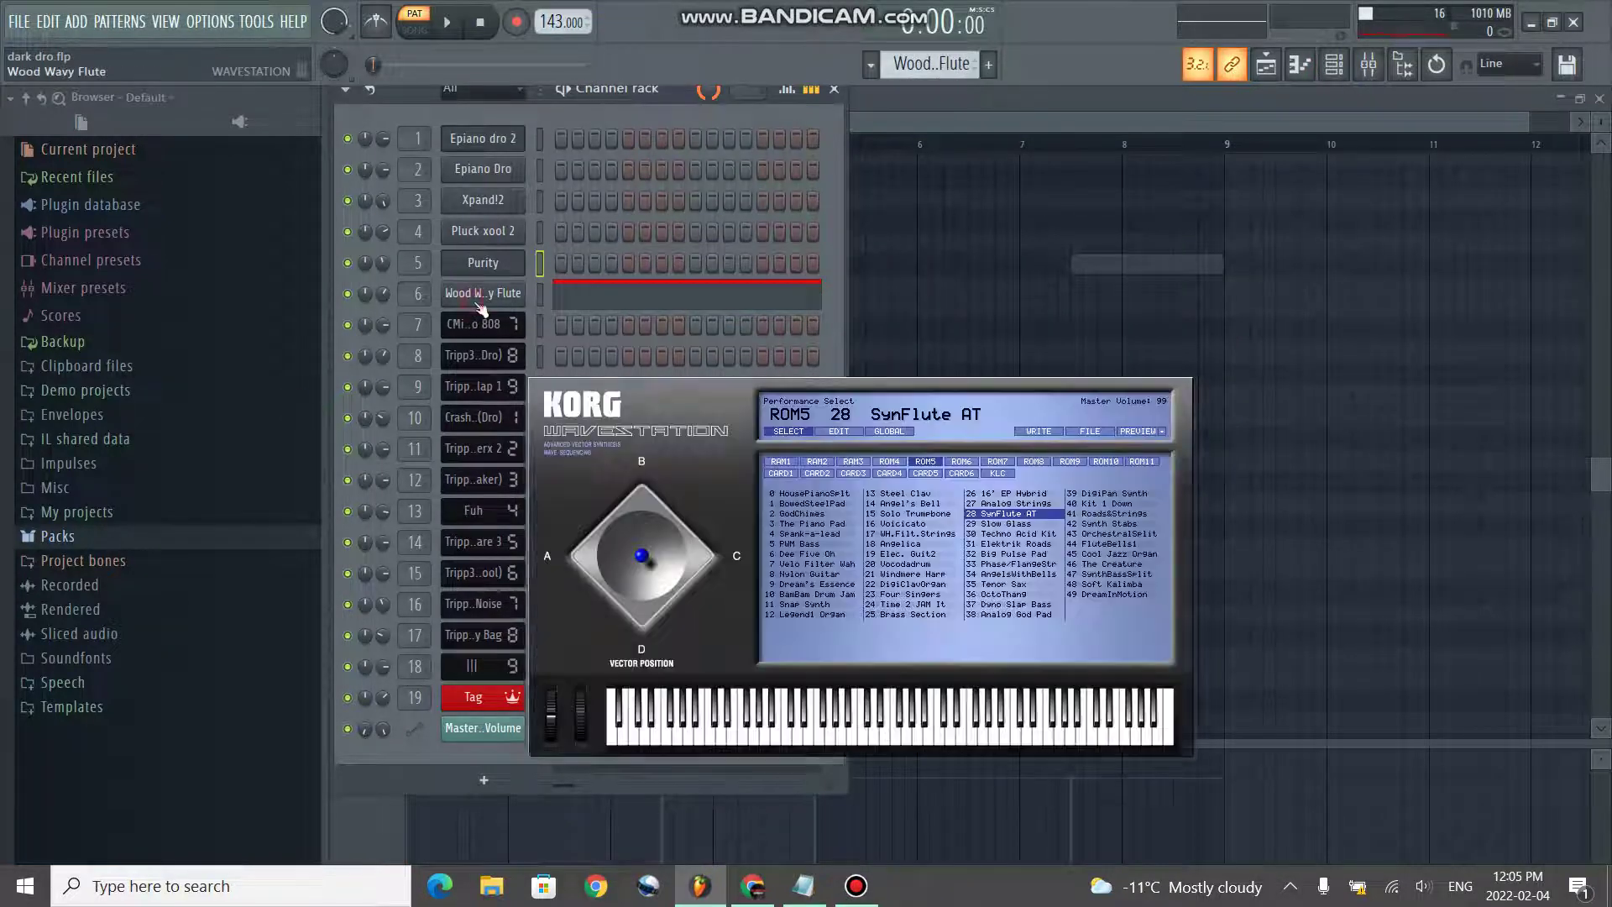
pyautogui.press('7')
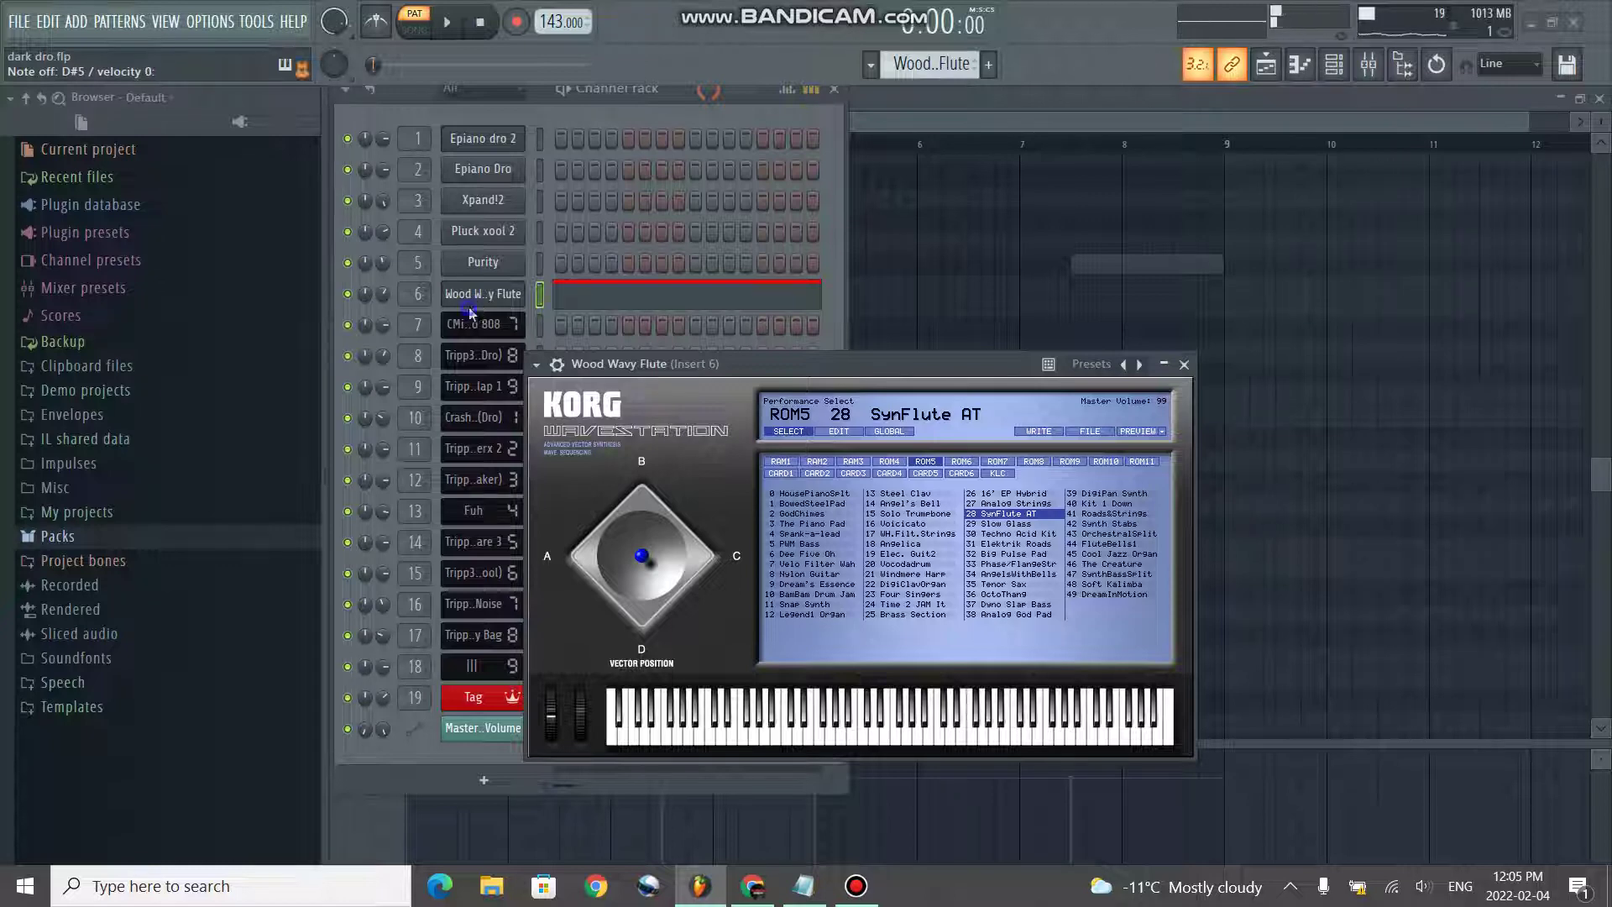
pyautogui.rightClick(516, 292)
pyautogui.click(546, 290)
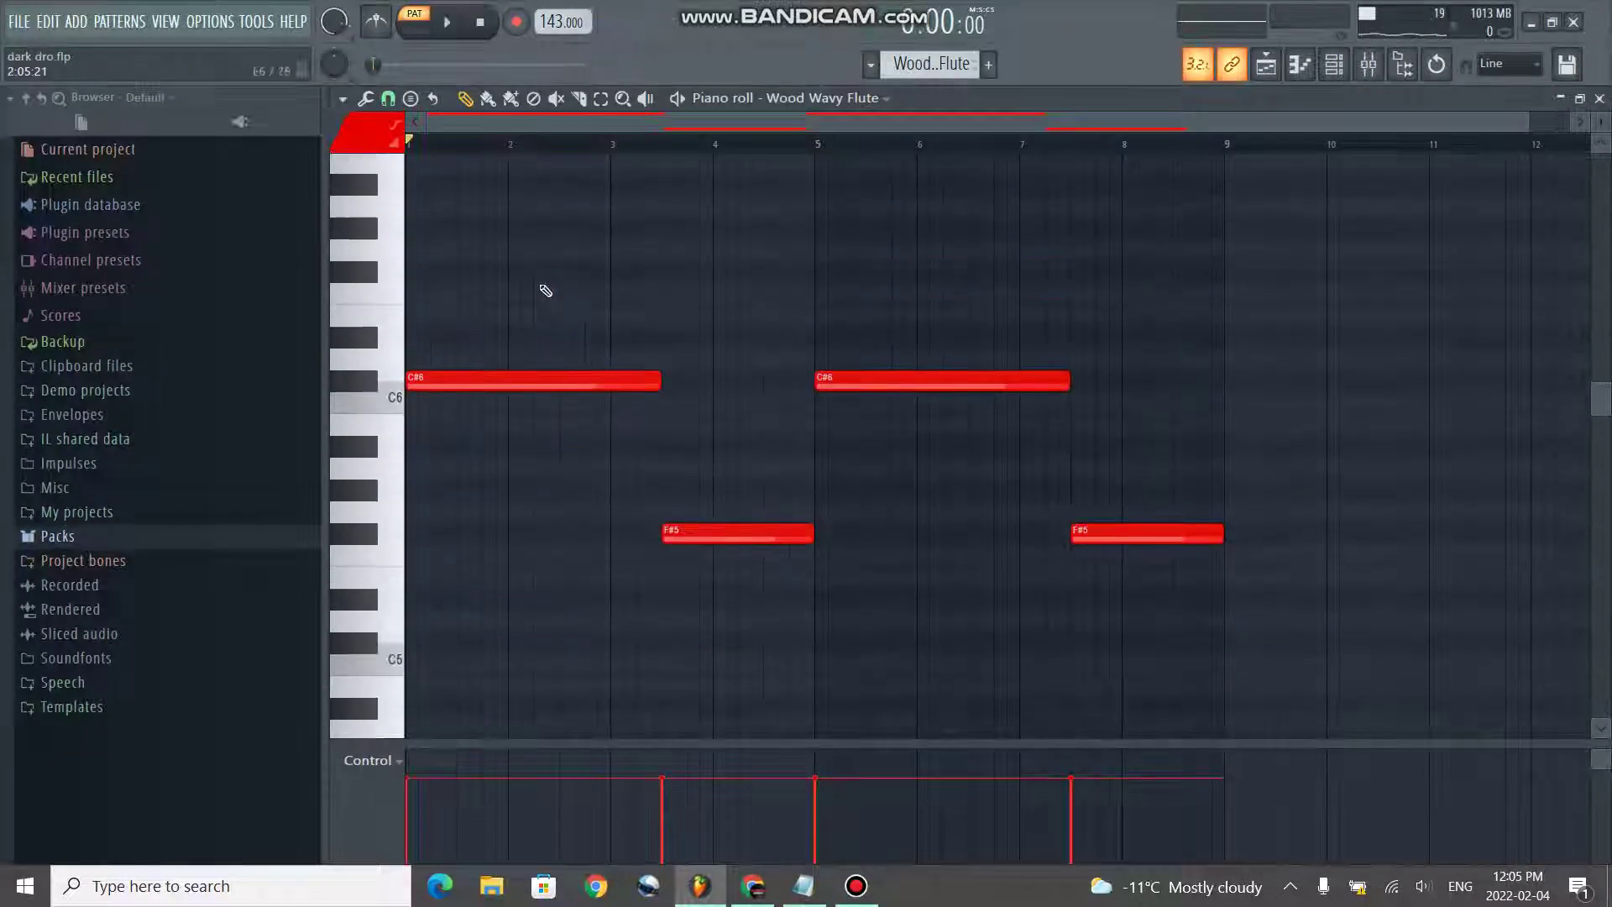
# - Play the Wood Wavy Flute melody with the metronome on, and stop playback after returning to the Channel rack
pyautogui.press('space')
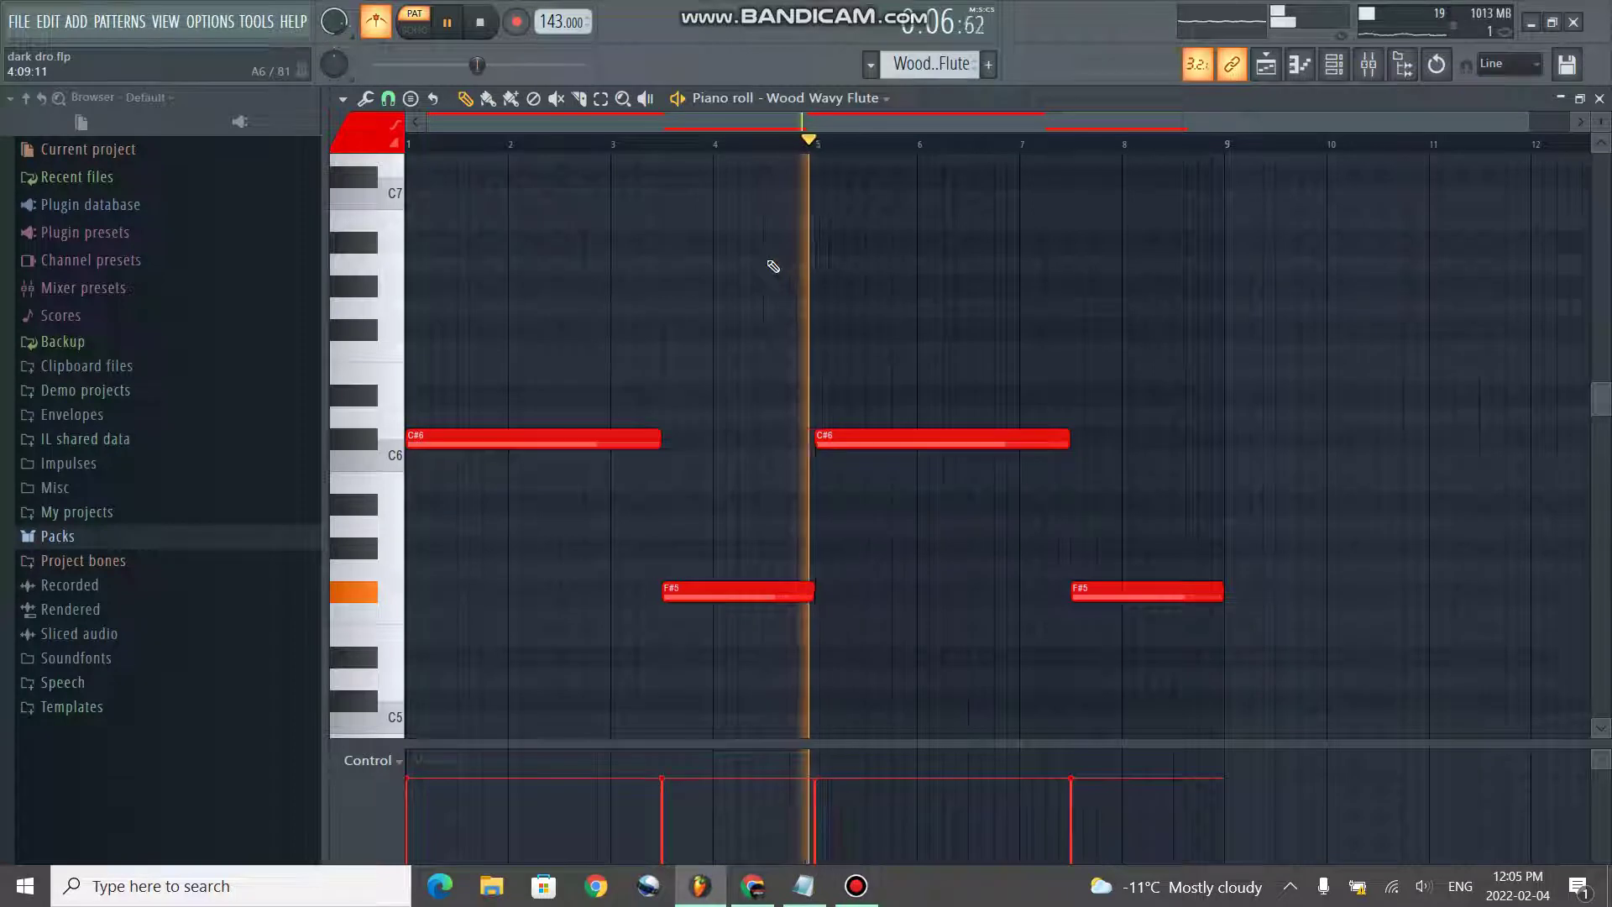
pyautogui.click(1334, 66)
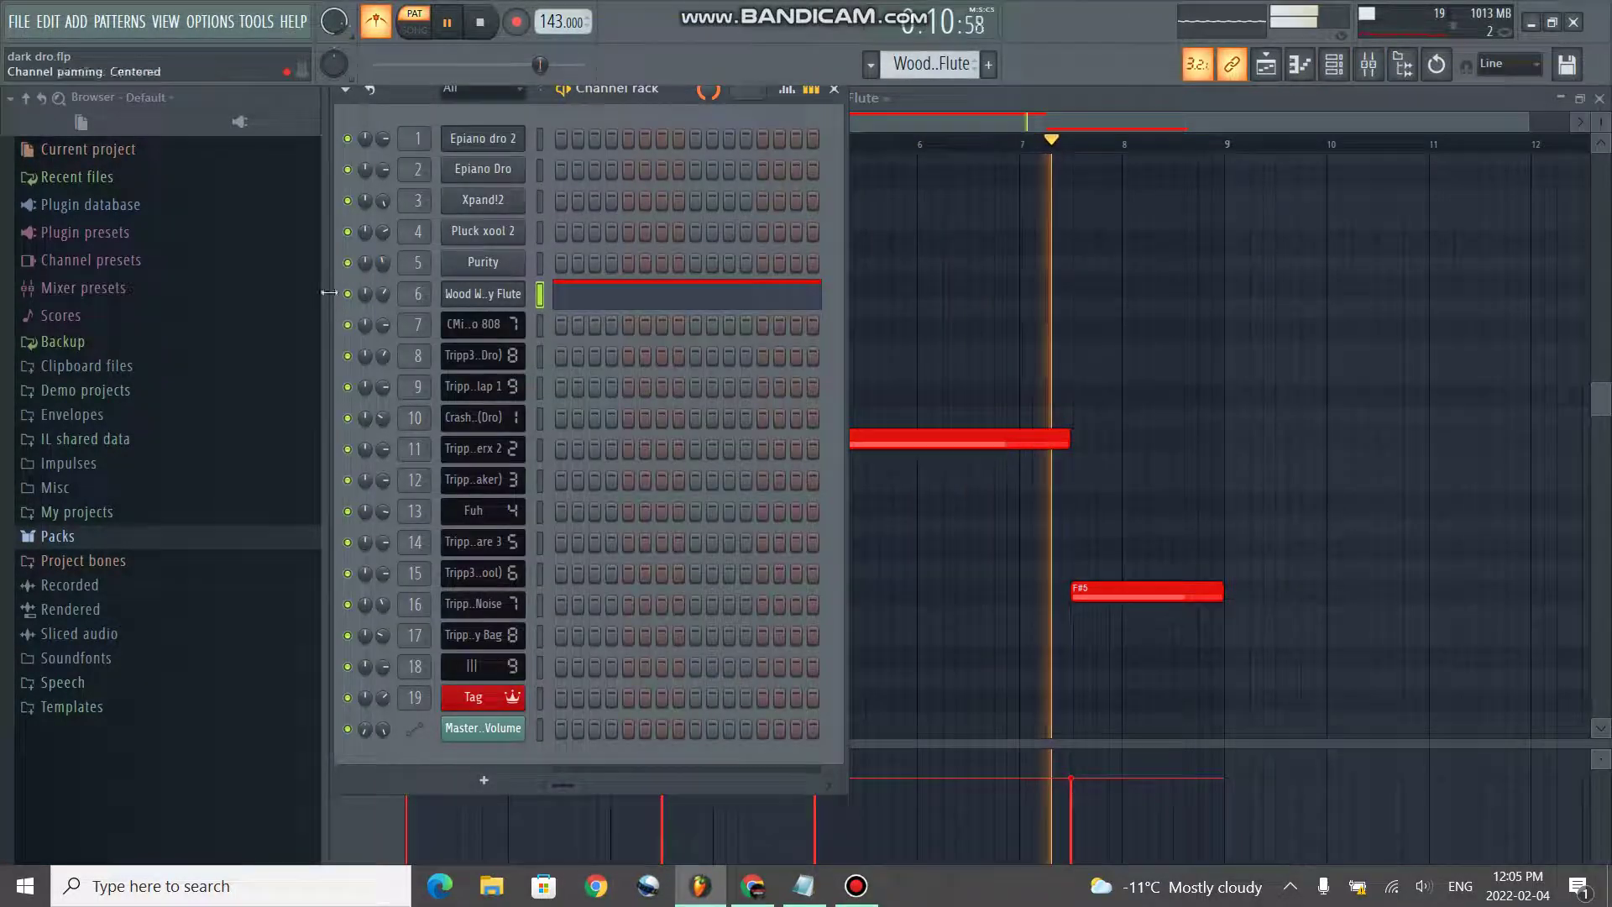
pyautogui.press('space')
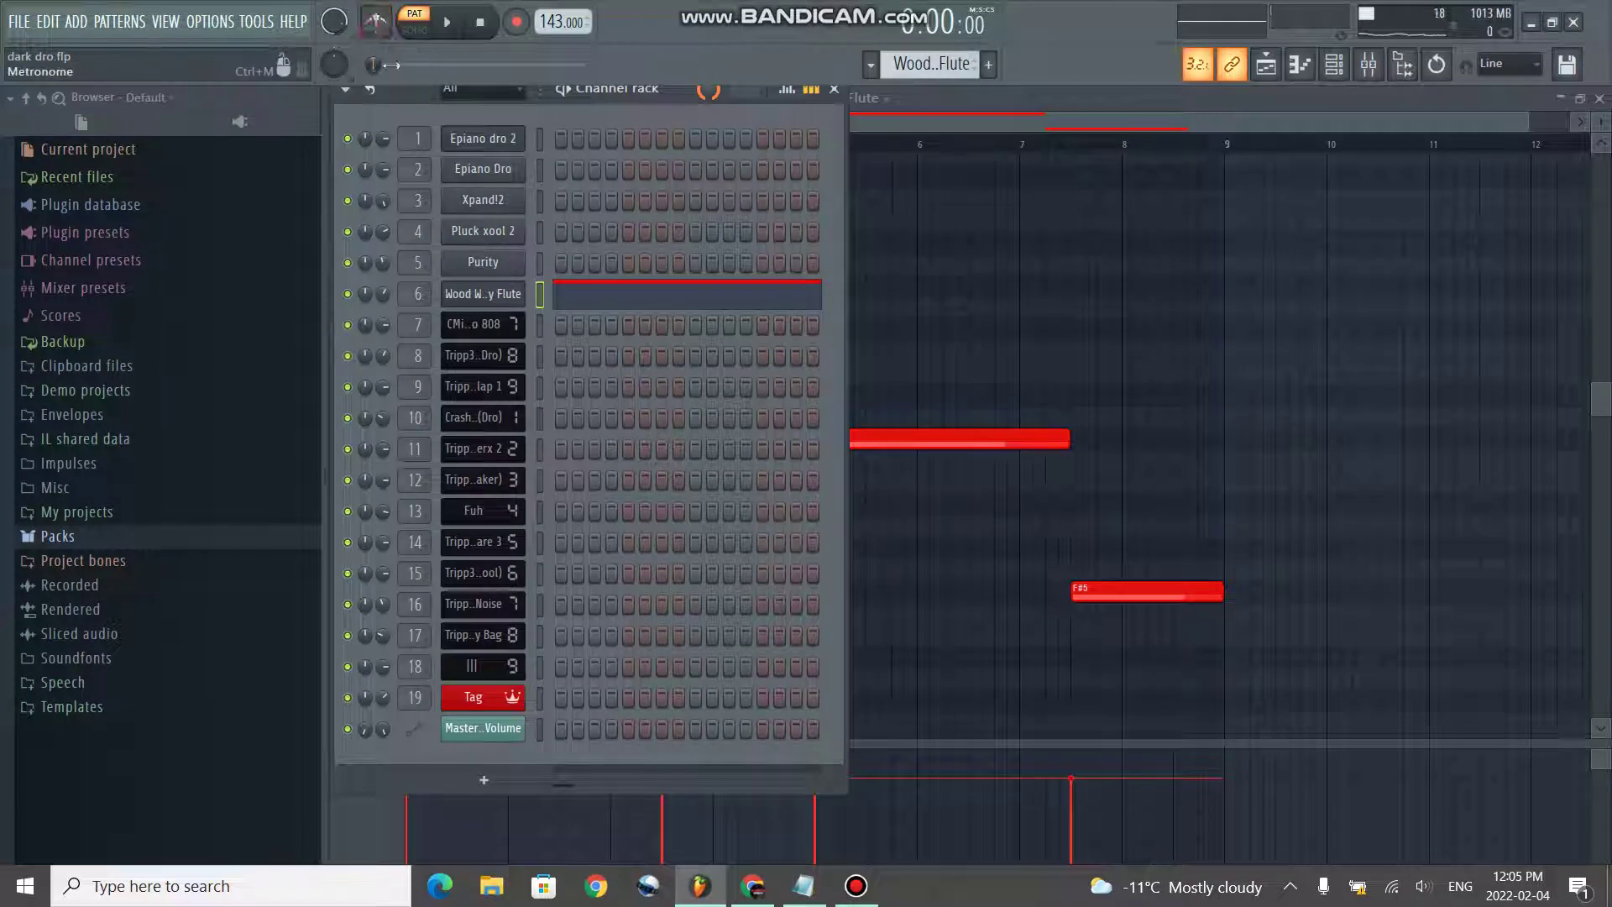
# - Switch to the Notepad script and look through its lines on supporting melodies, the 808, drums and FX
pyautogui.click(798, 891)
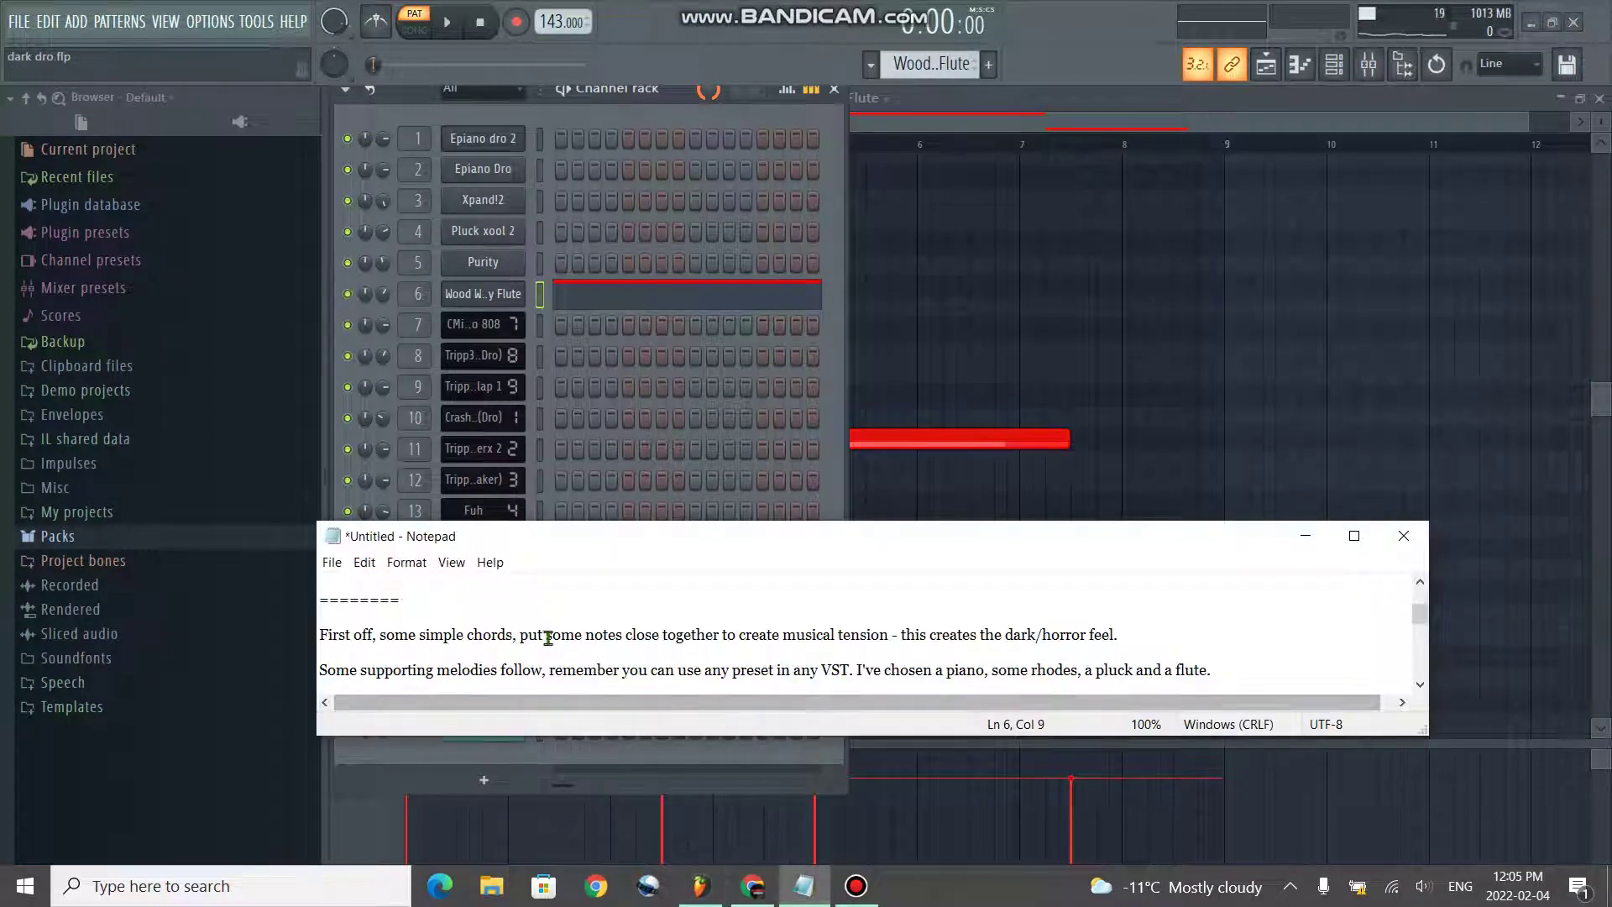
pyautogui.scroll(-1, 546, 636)
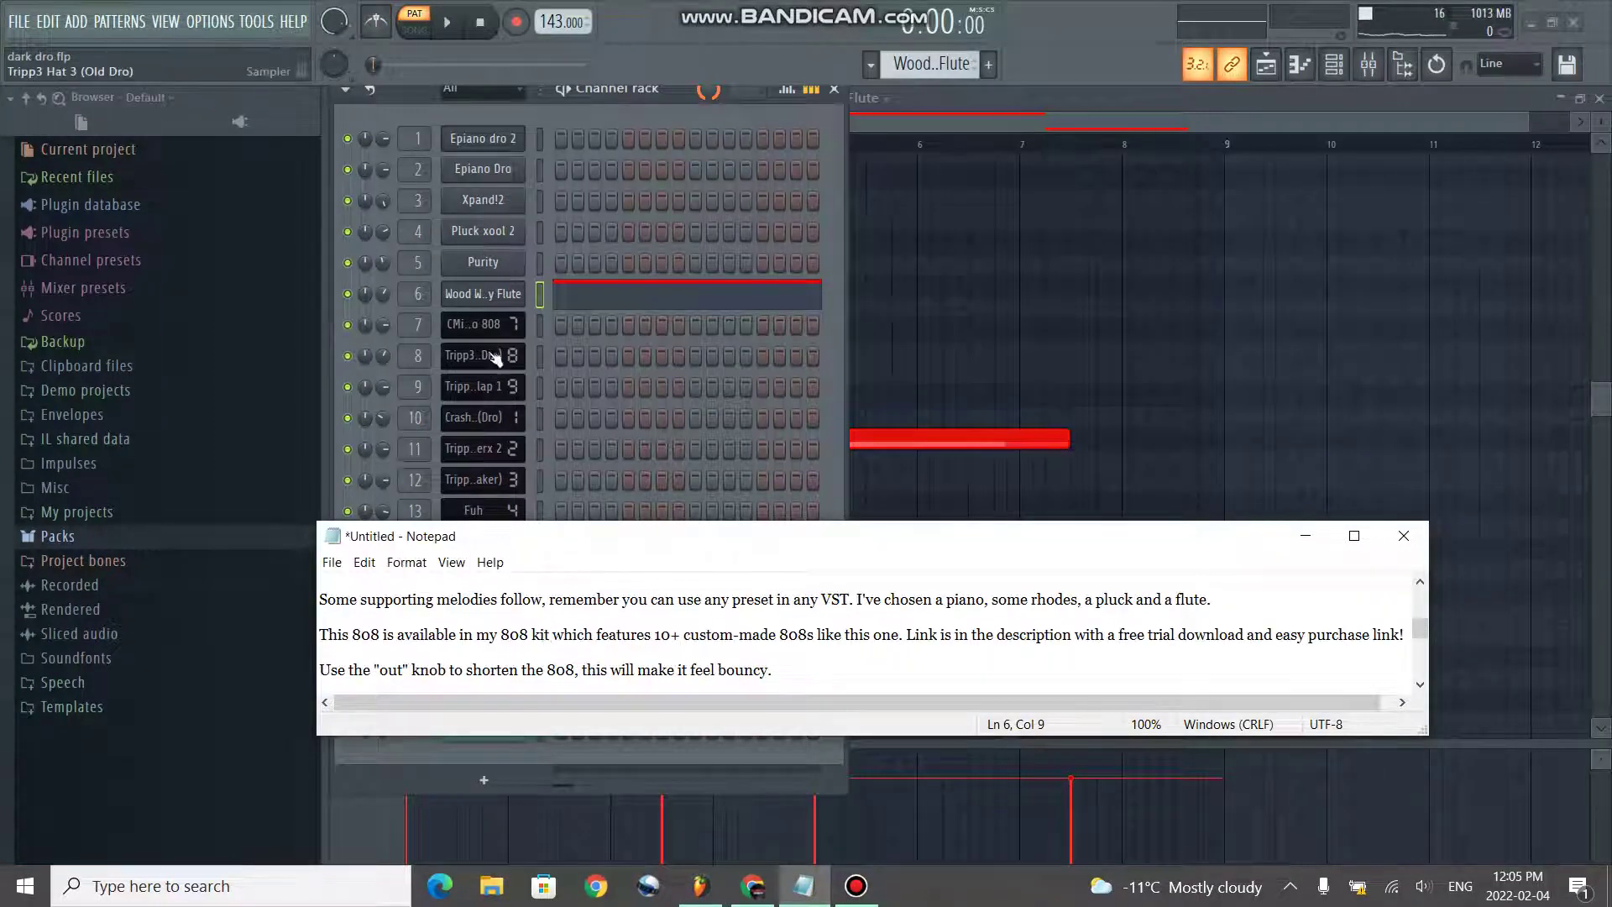
pyautogui.moveTo(320, 605); pyautogui.dragTo(745, 579)
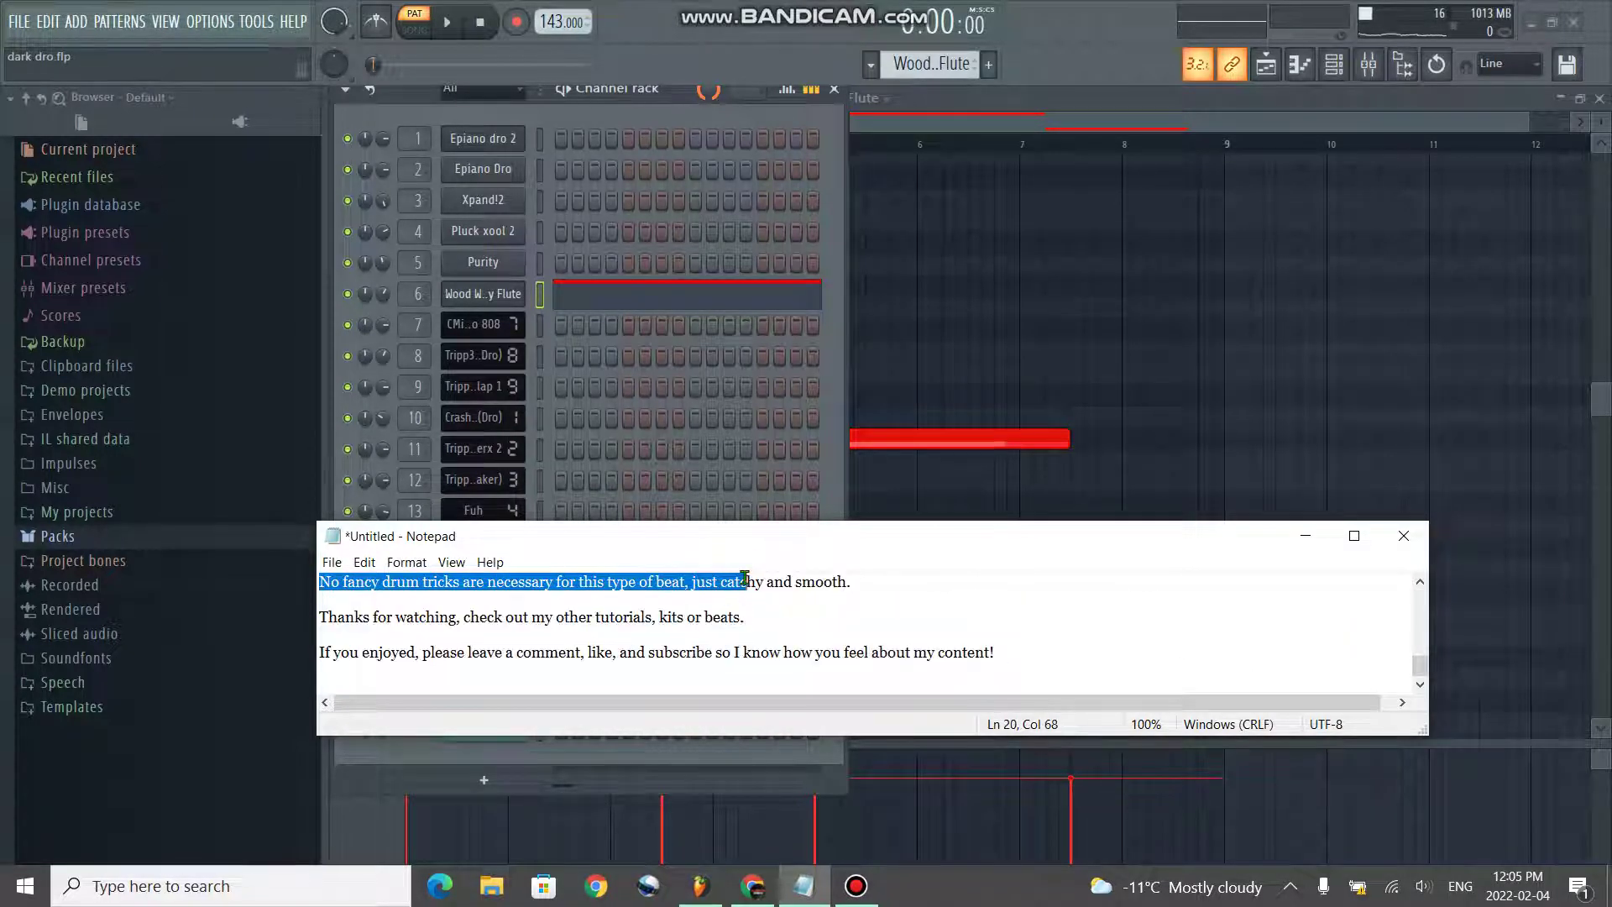
pyautogui.scroll(5, 741, 605)
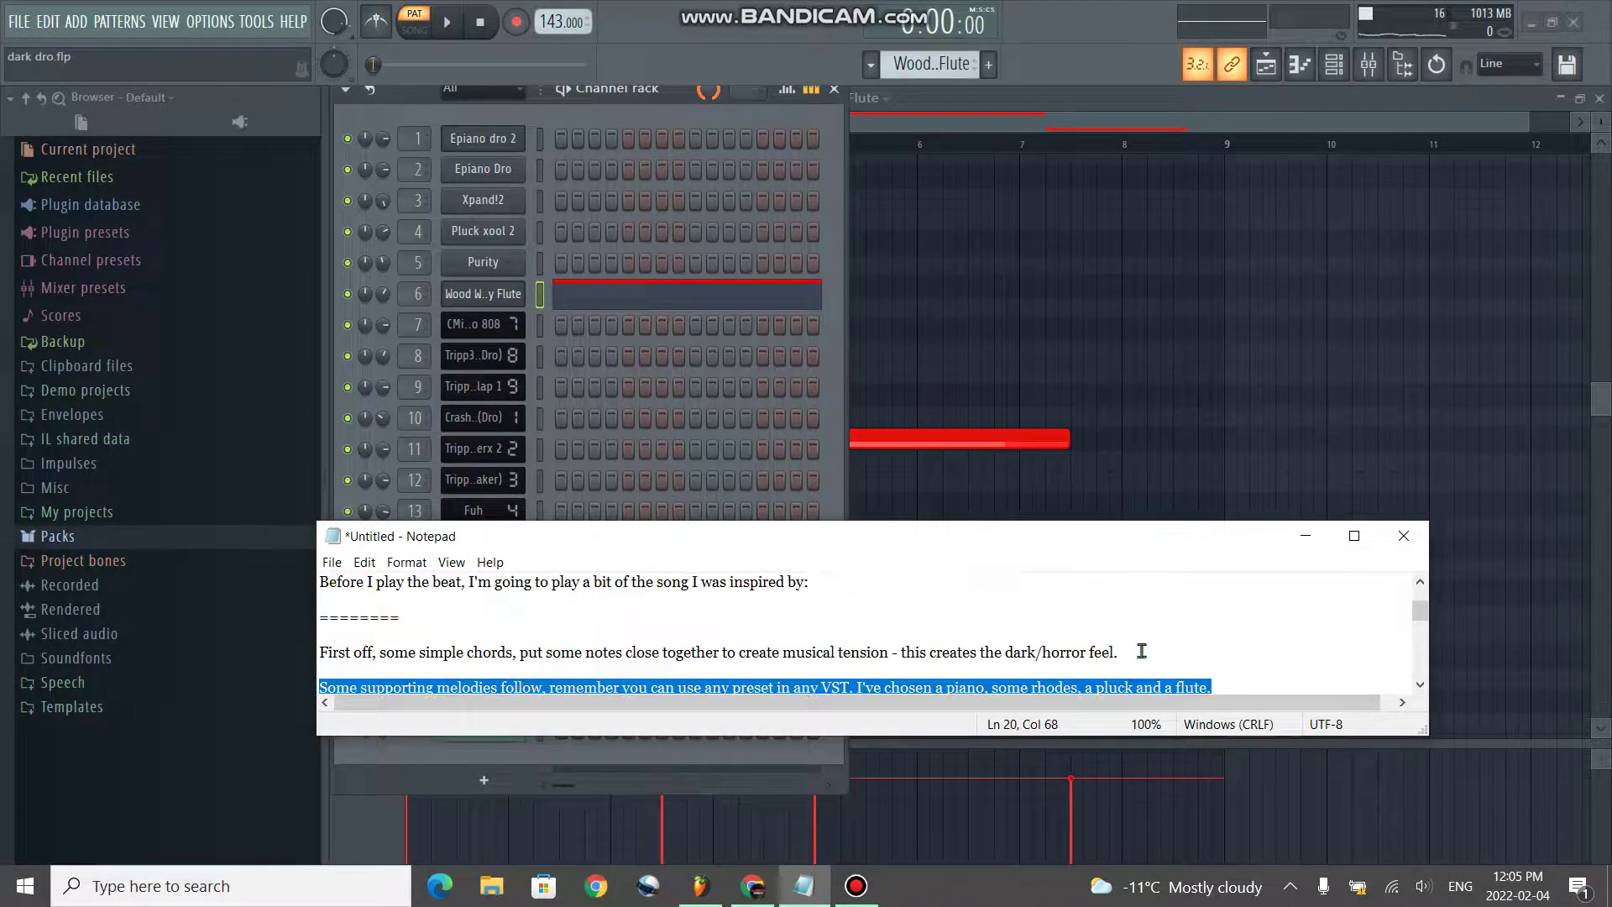
pyautogui.scroll(-3, 1216, 642)
pyautogui.scroll(1, 1216, 642)
pyautogui.click(1219, 613)
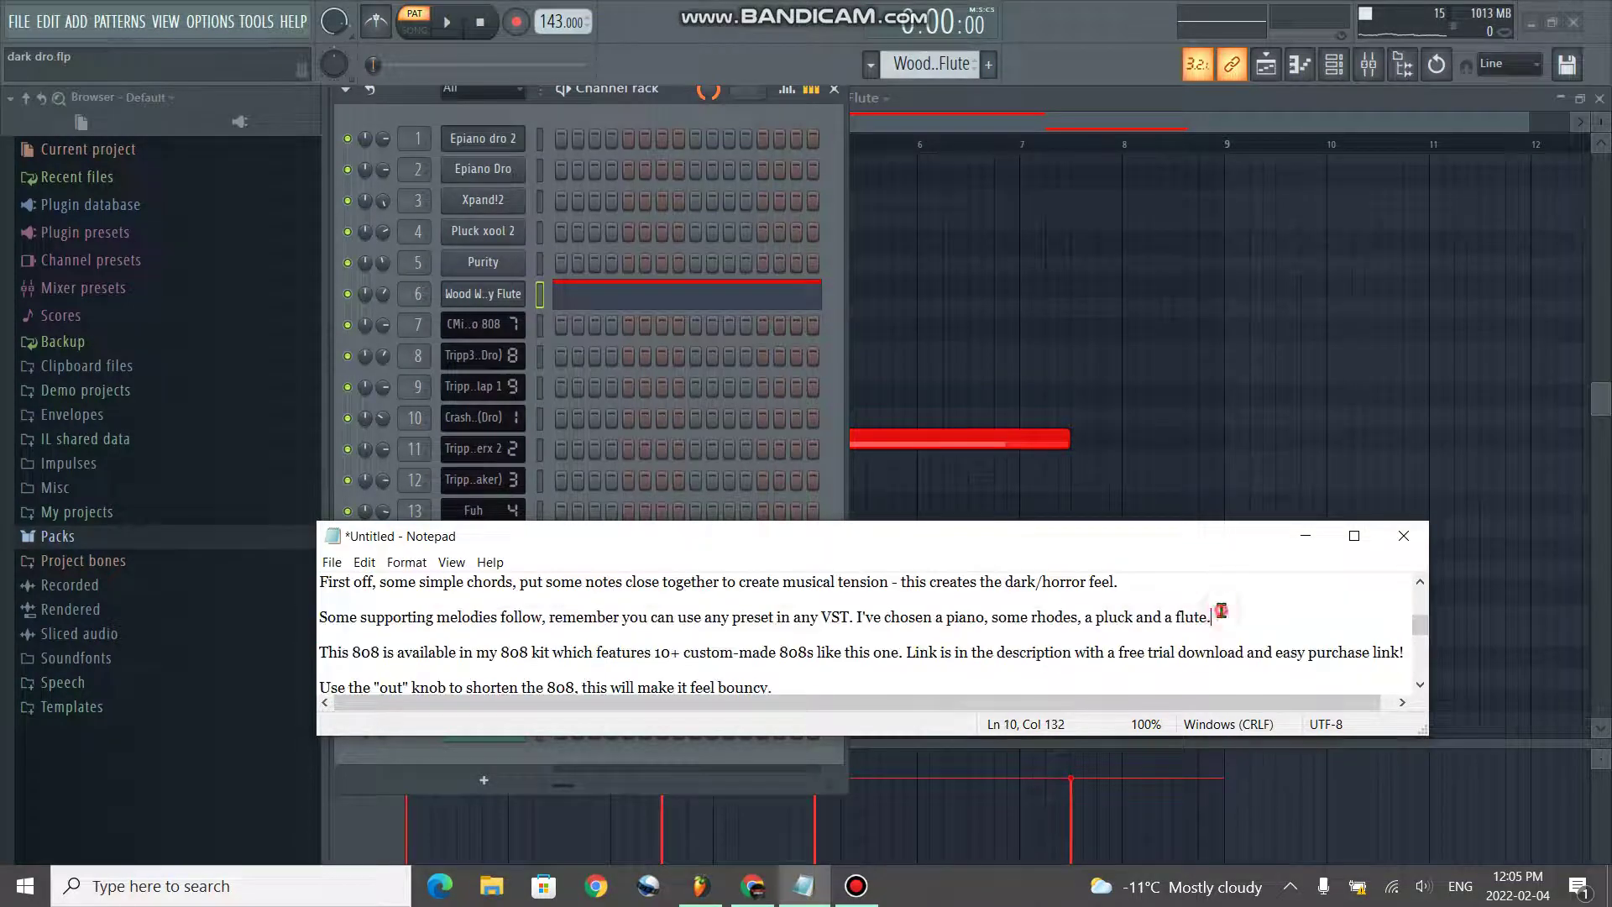
pyautogui.moveTo(1211, 617); pyautogui.dragTo(399, 643)
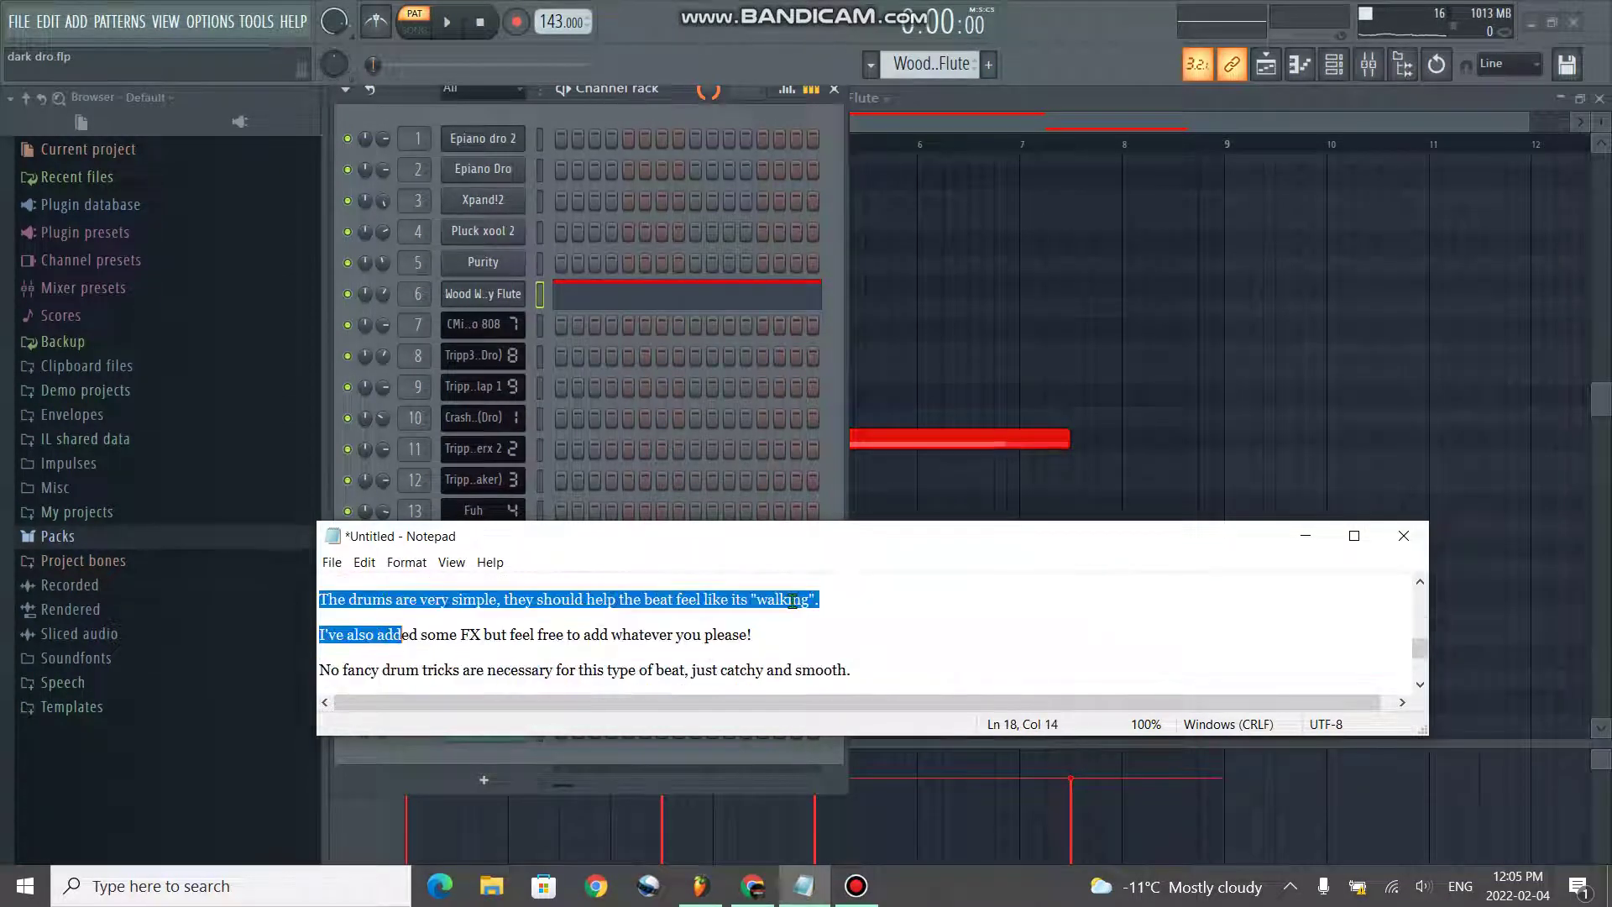
pyautogui.click(939, 618)
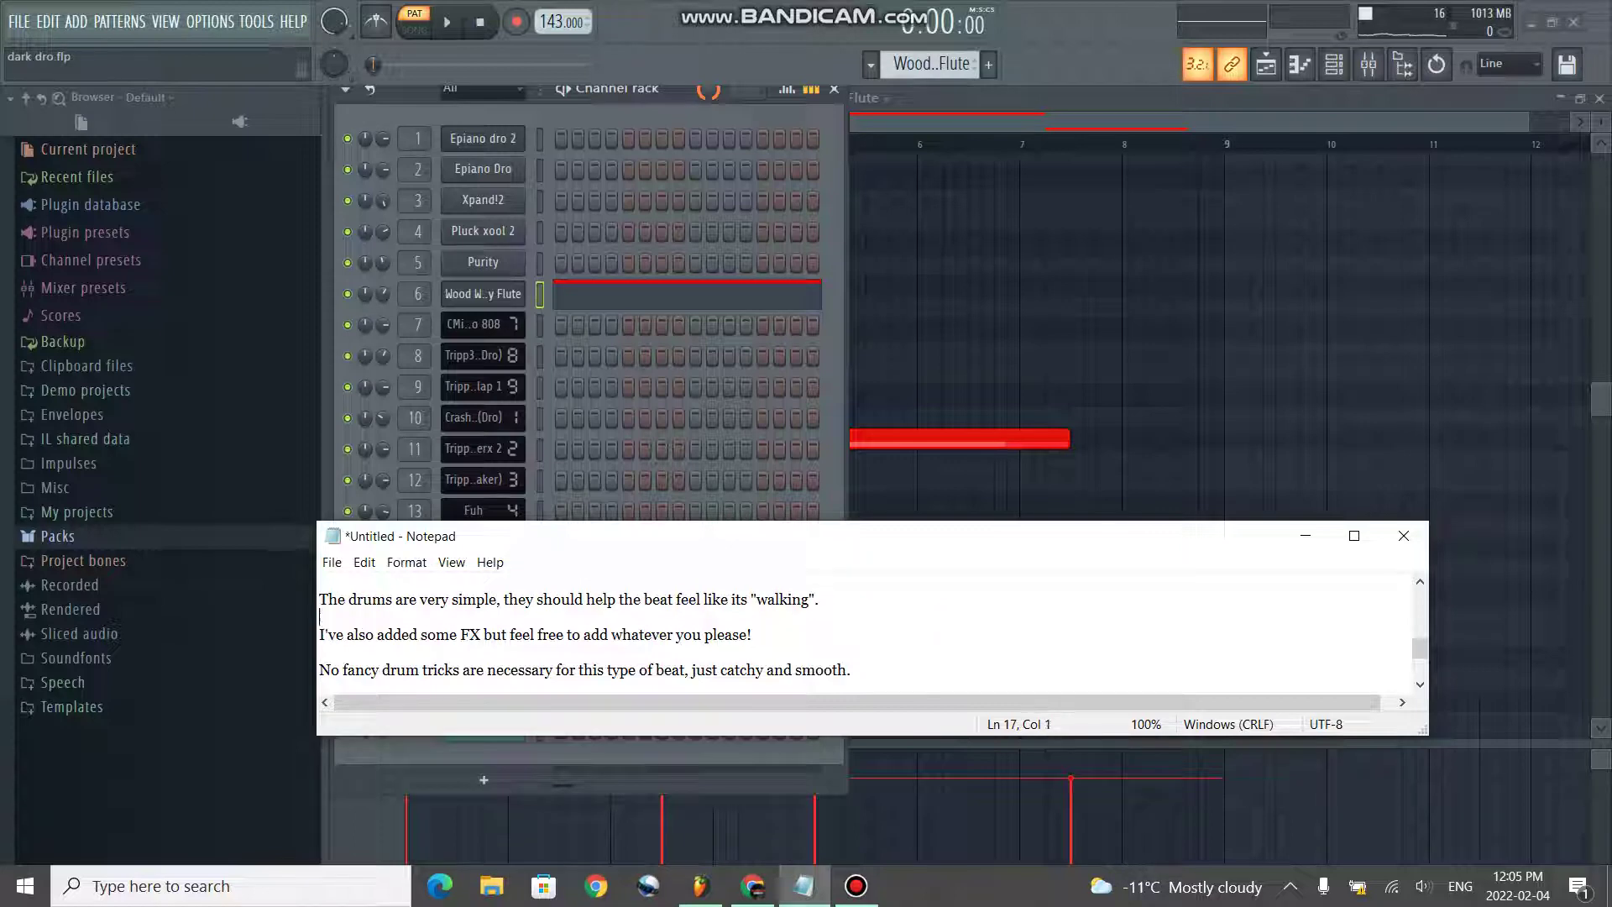
# - Maximize the Notepad script, highlight the line about supporting melodies, and return to FL Studio
pyautogui.click(1337, 538)
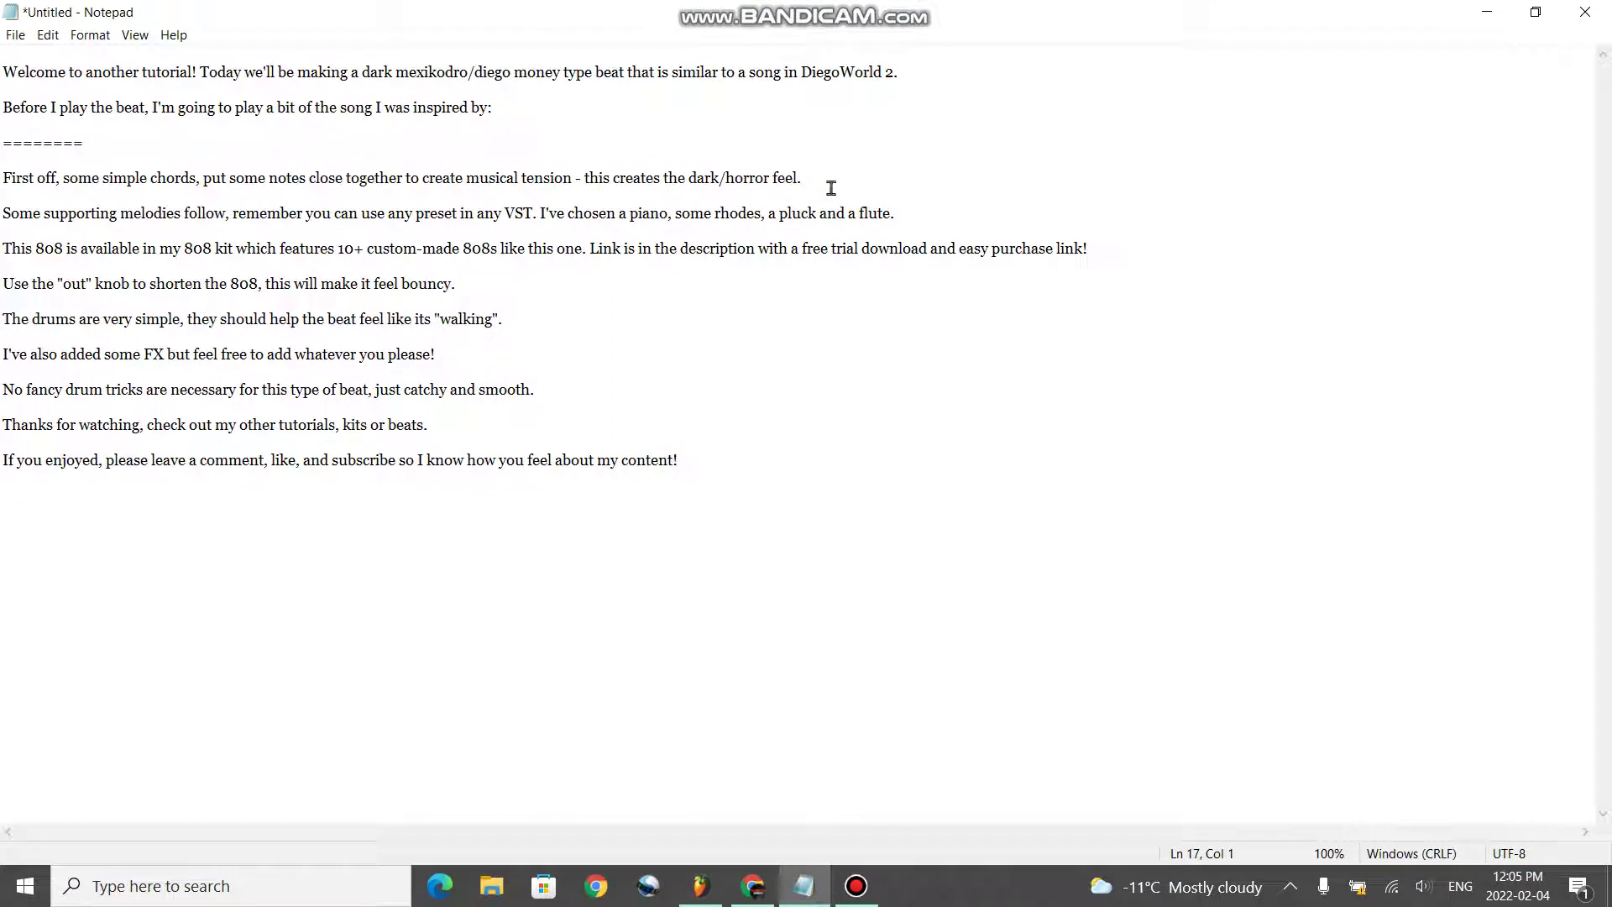
pyautogui.moveTo(603, 252); pyautogui.dragTo(1, 212)
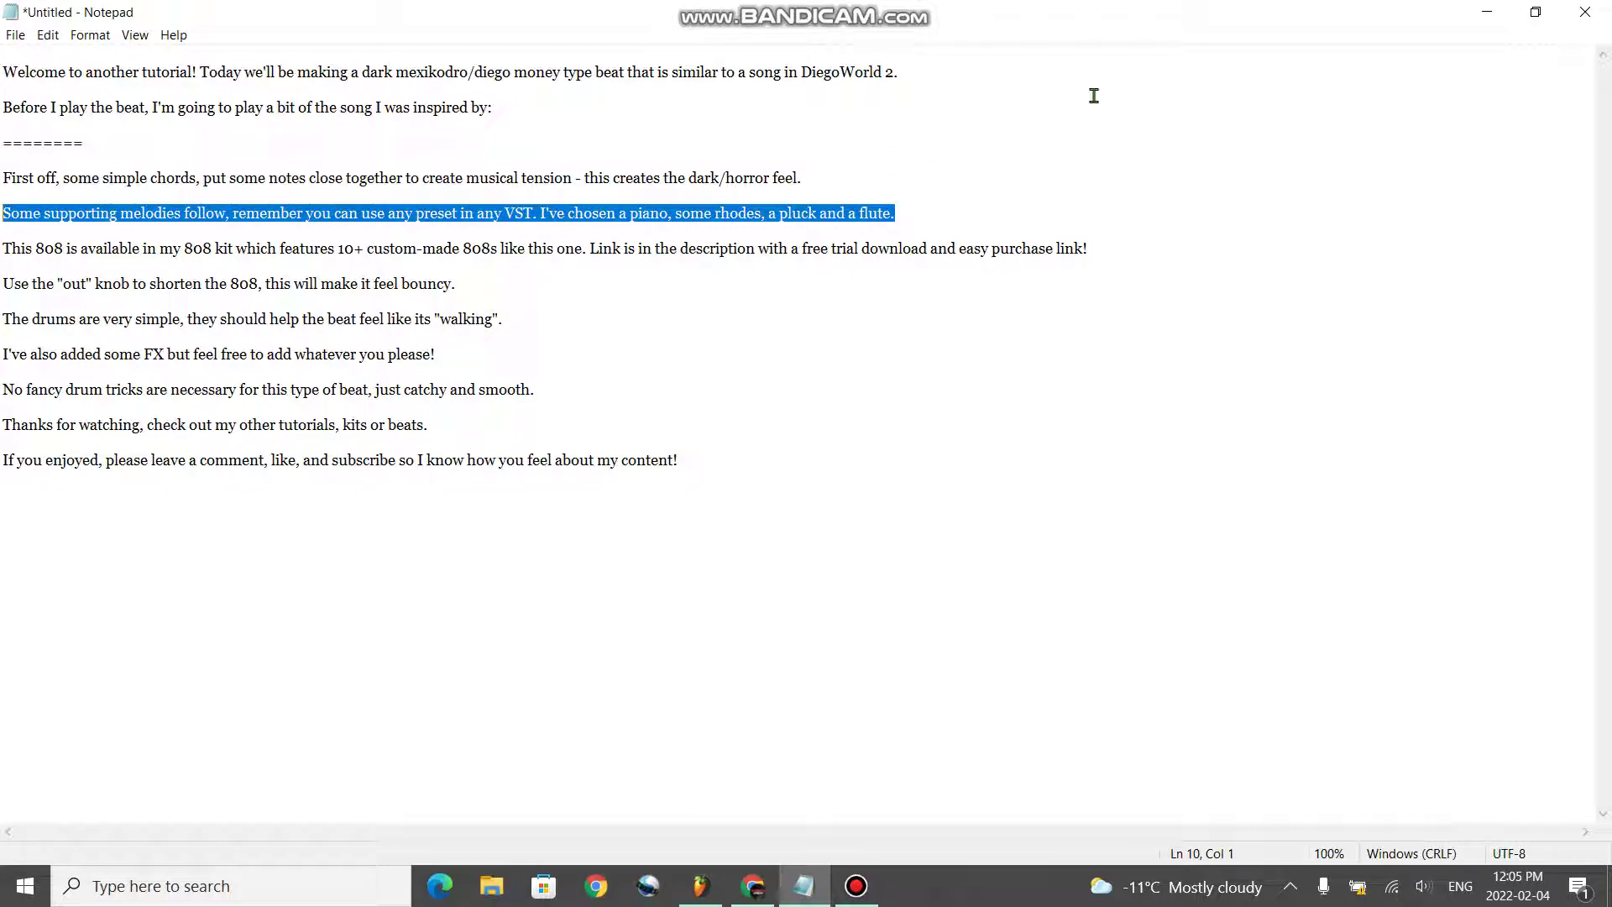
pyautogui.click(1503, 11)
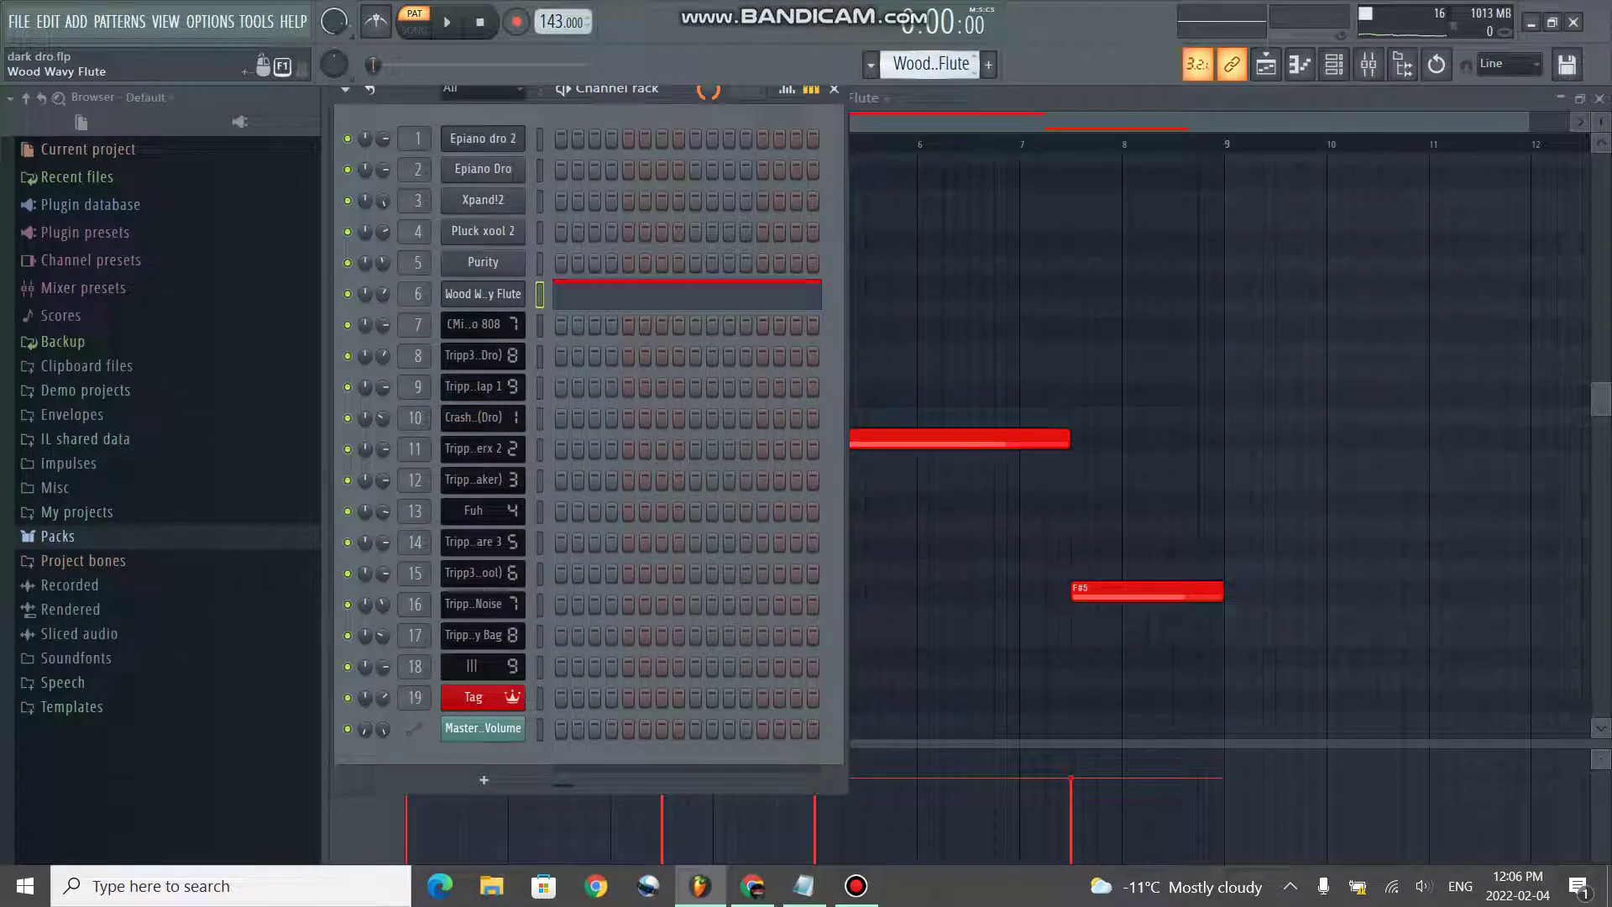
# - Open the CMi Delayed Kick Brando 808 channel settings from its pattern and preview the sample
pyautogui.click(491, 327)
pyautogui.click(493, 331)
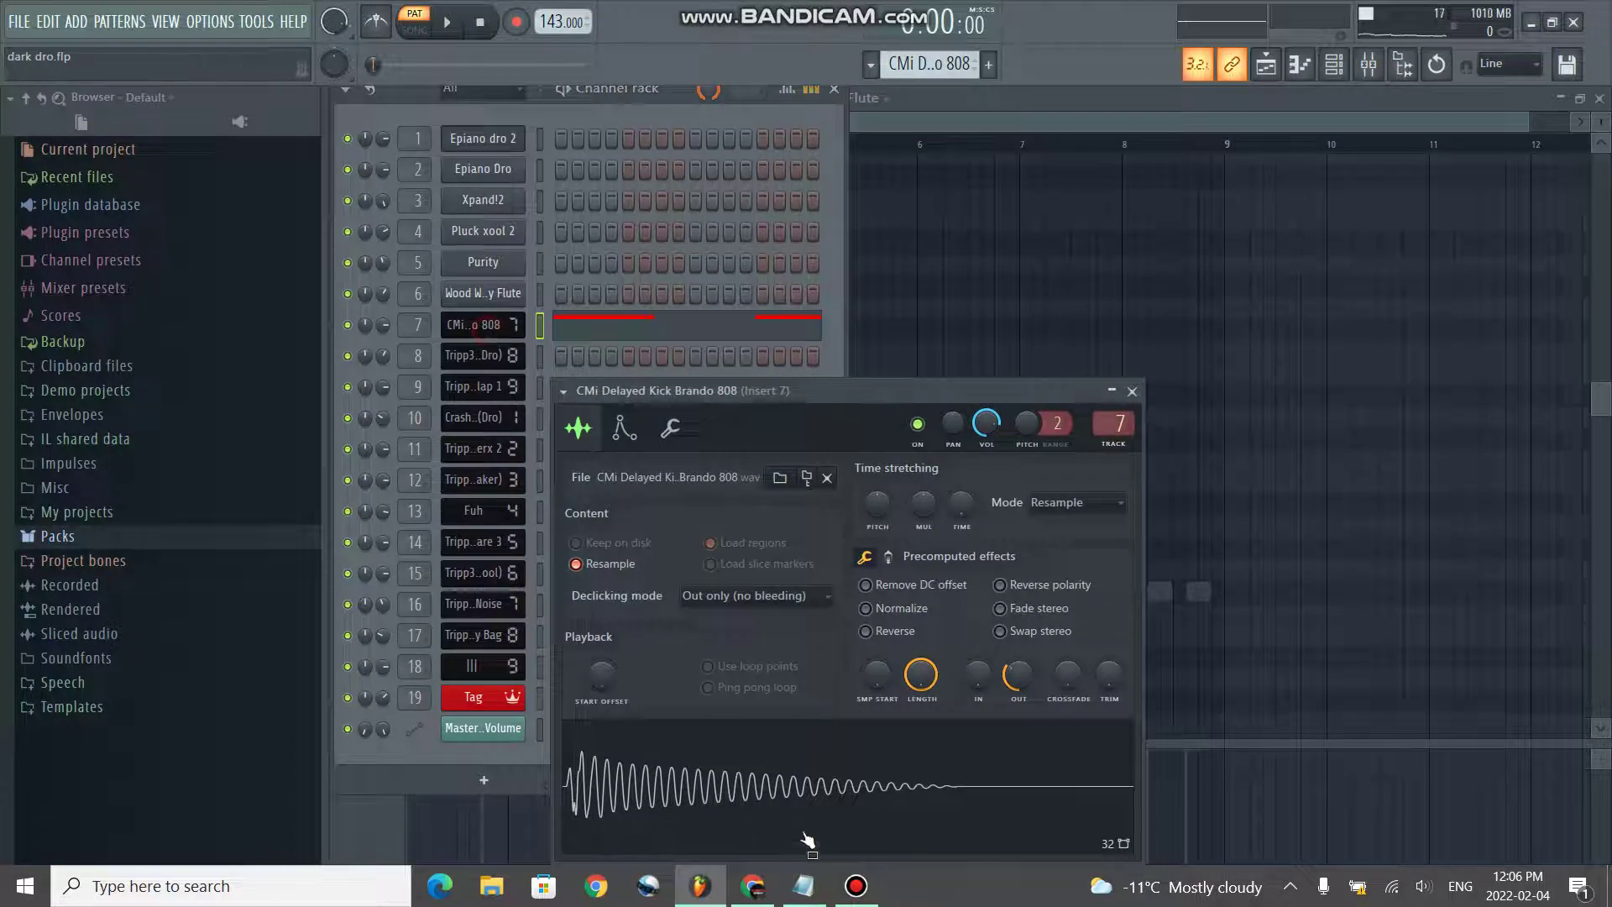
pyautogui.click(805, 842)
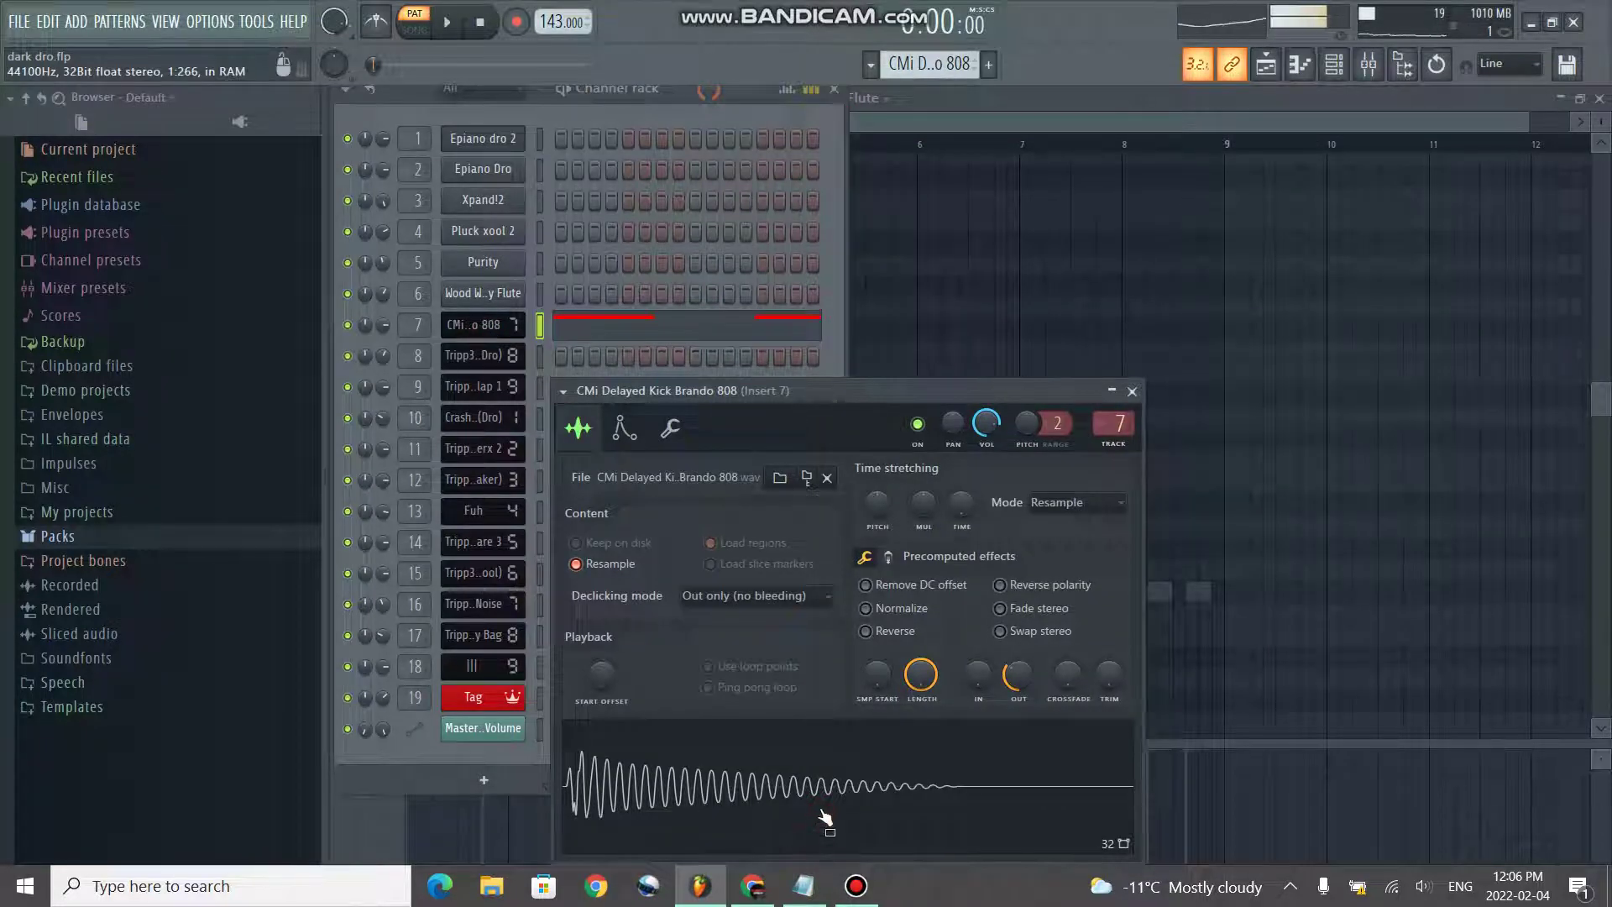
# - Switch to the Notepad script and highlight the line about the 808 kit, followed by the line about the "out" knob
pyautogui.click(817, 899)
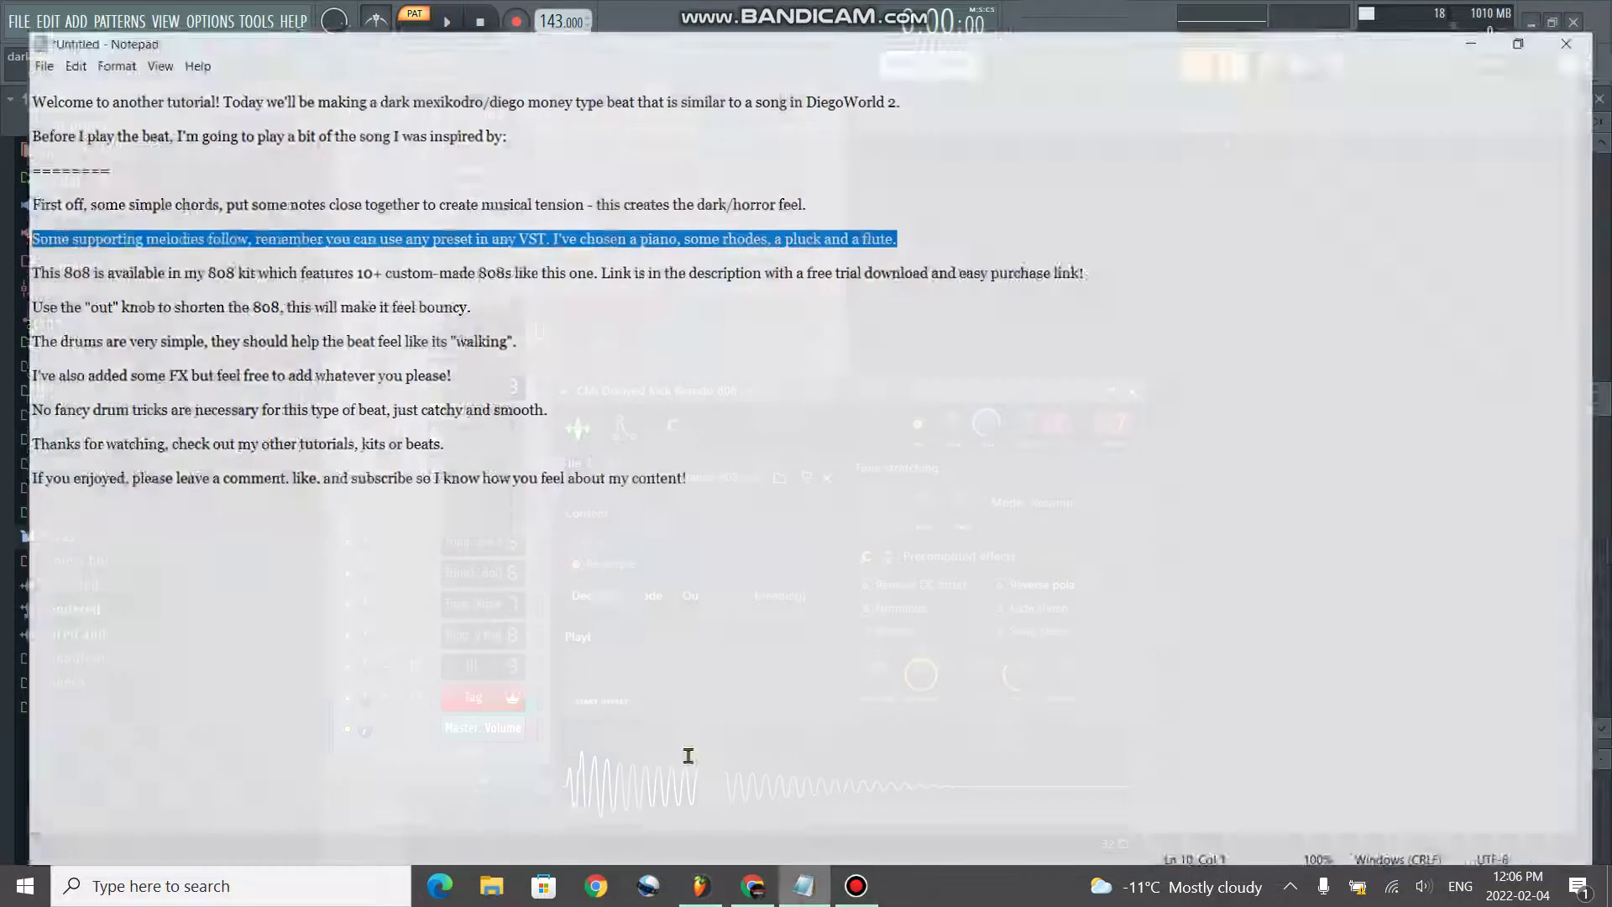
pyautogui.moveTo(1076, 242); pyautogui.dragTo(35, 252)
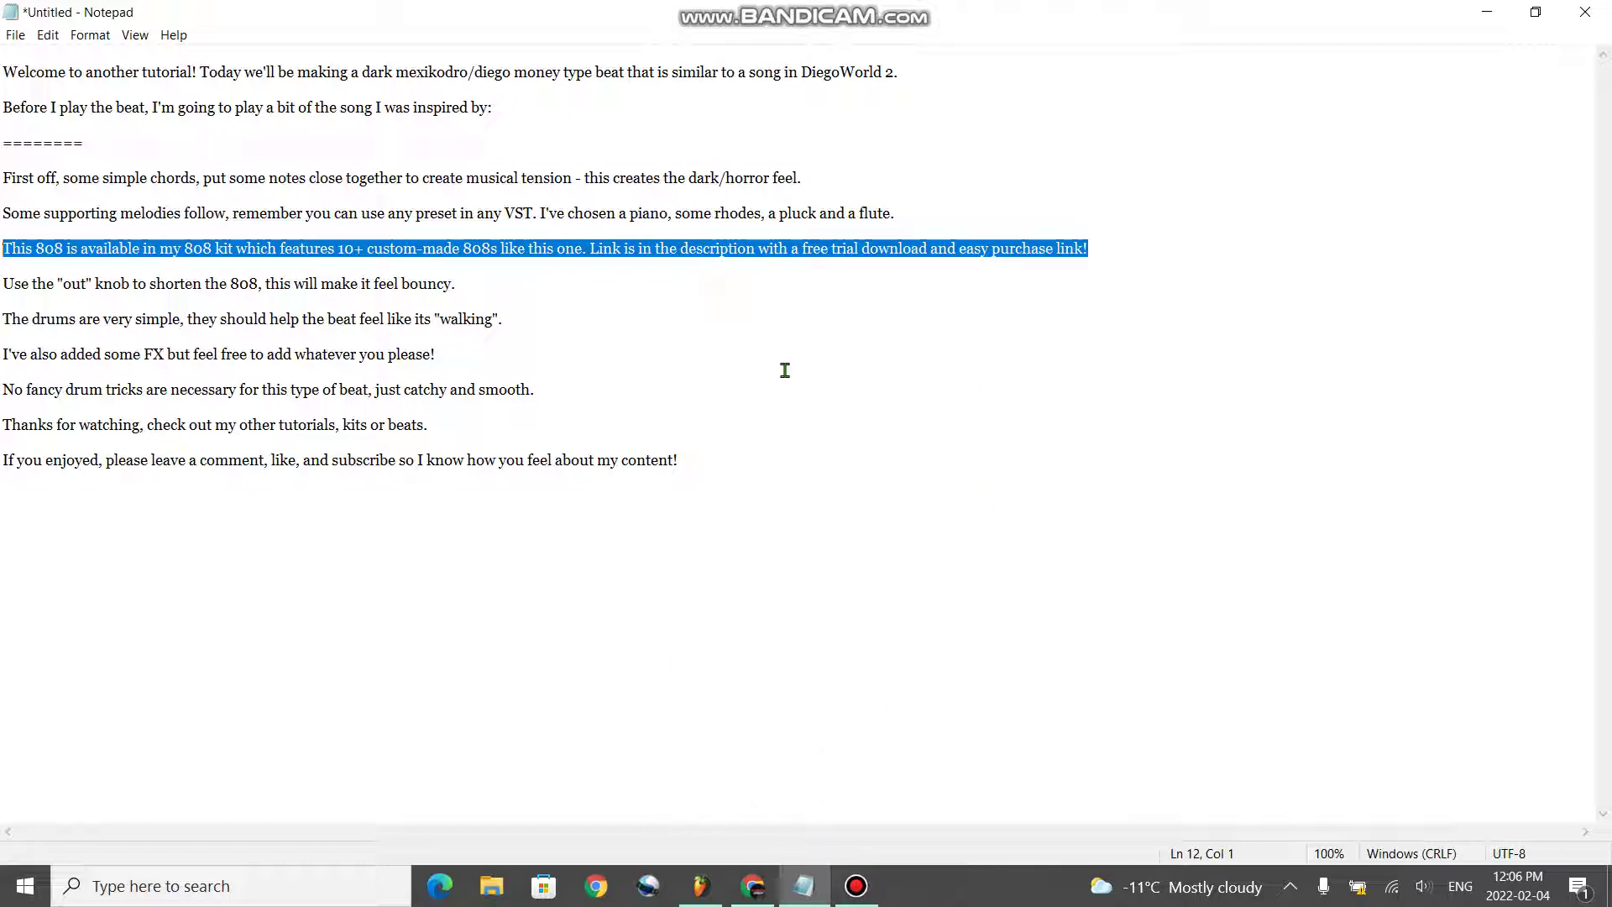
pyautogui.moveTo(478, 282); pyautogui.dragTo(9, 285)
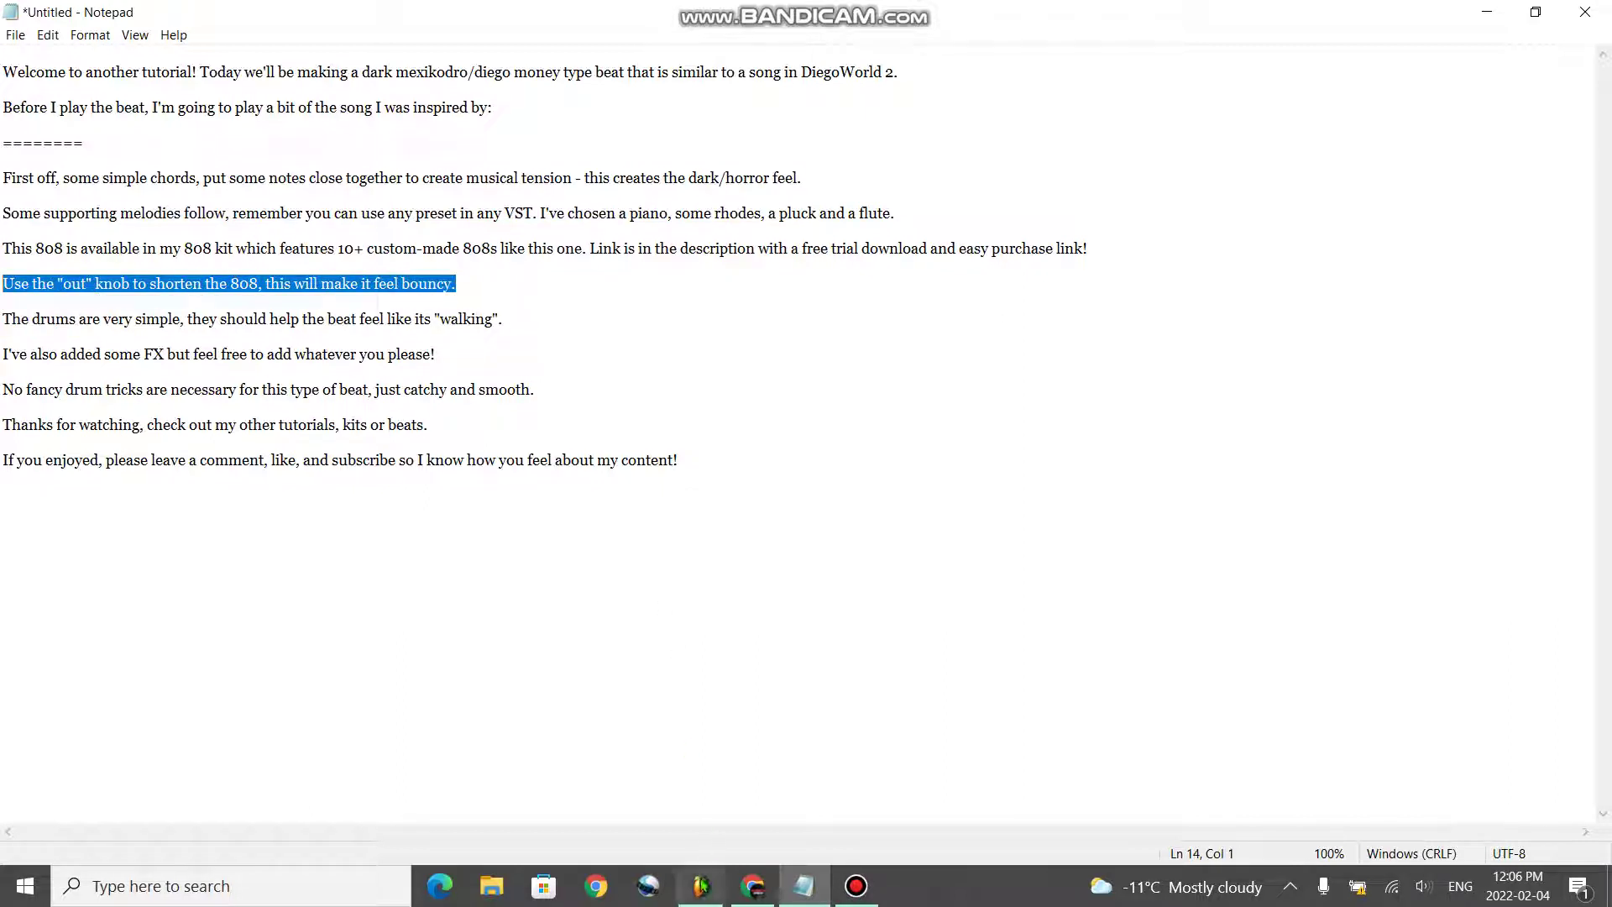
# - Return to FL Studio, nudge the 808's OUT knob, and play the CMi Delayed Kick Brando 808 pattern from the piano roll
pyautogui.hotkey('alt', 'Tab')
pyautogui.moveTo(1013, 679)
pyautogui.mouseDown()
pyautogui.moveTo(1014, 714)
pyautogui.moveTo(1014, 677)
pyautogui.mouseUp()
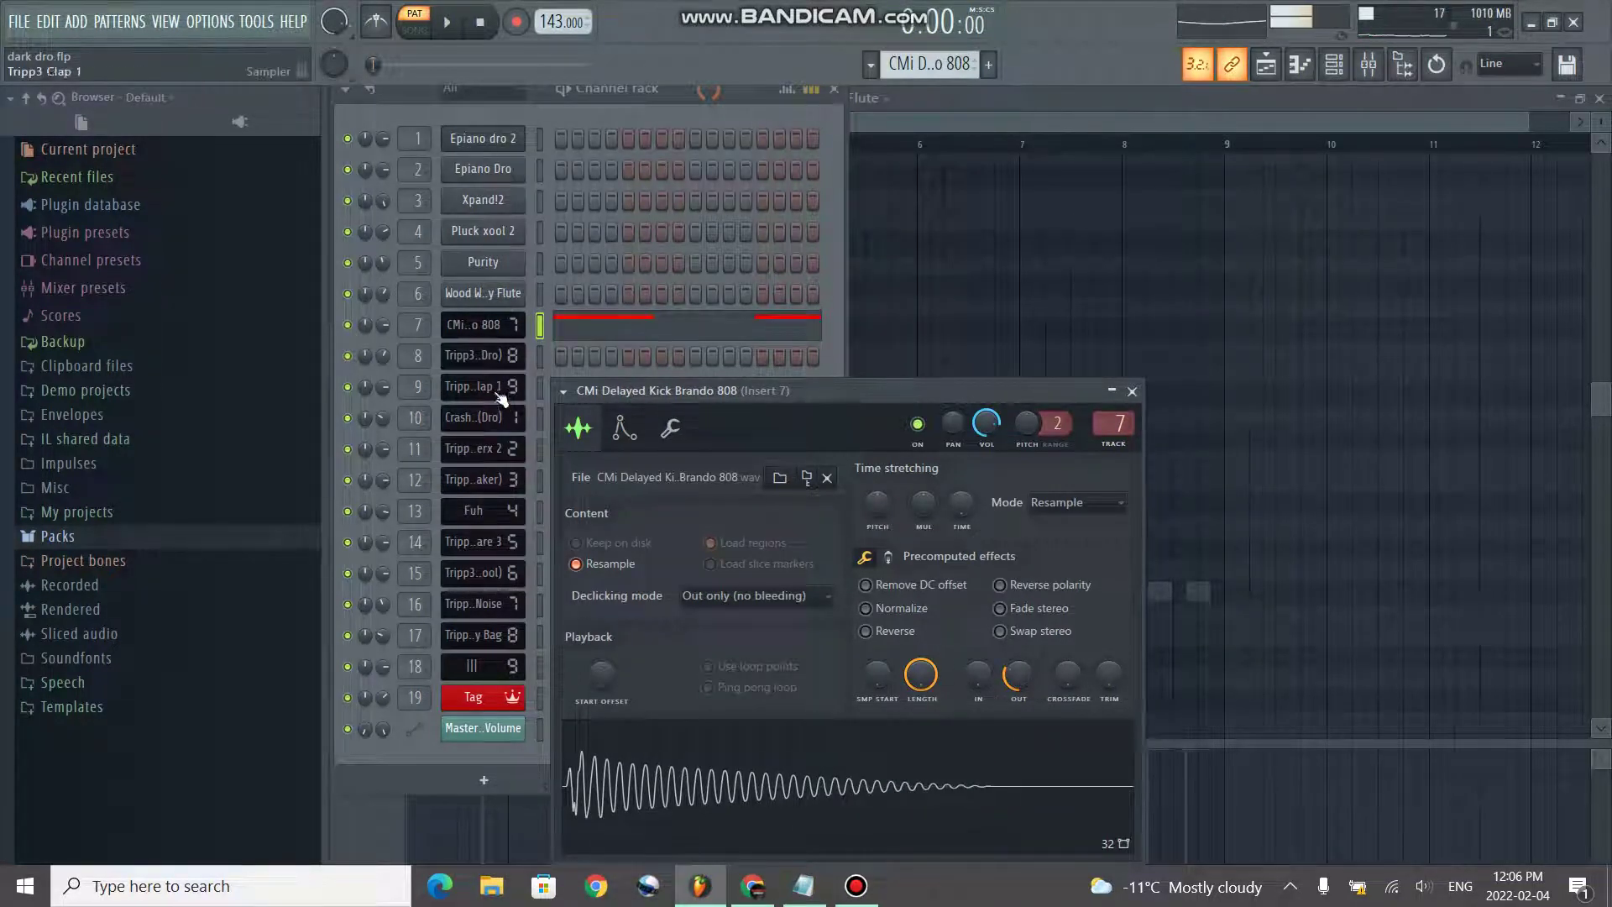
pyautogui.rightClick(524, 322)
pyautogui.click(568, 323)
pyautogui.press('space')
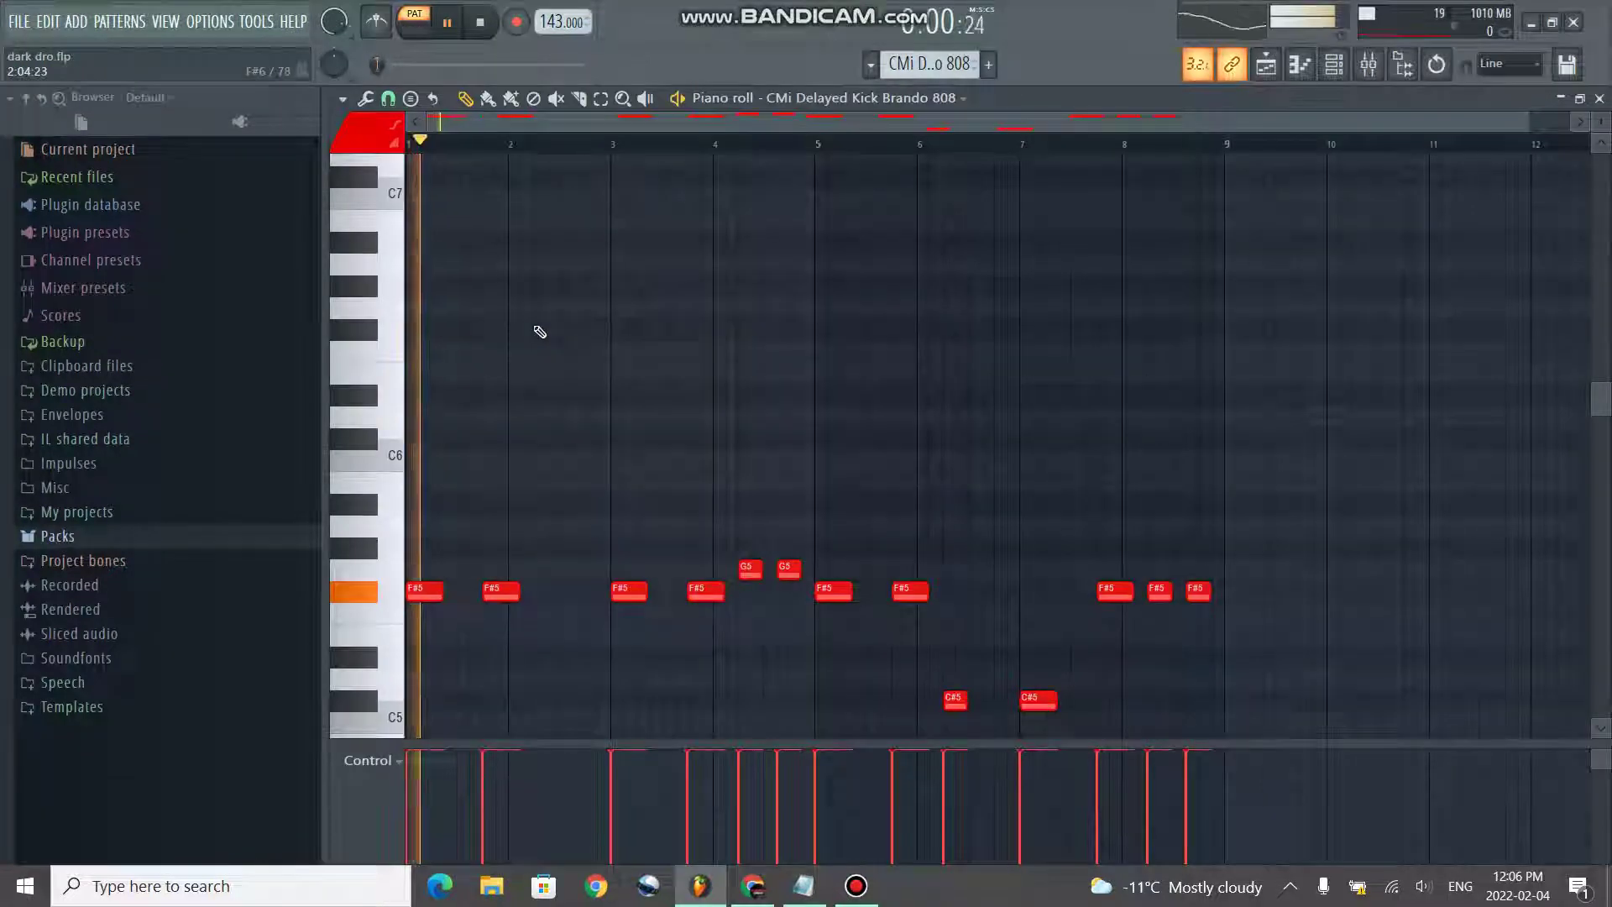
# - Inspect the Fruity Fast Dist effect on the 808's mixer insert while its pattern plays, and return to the piano roll
pyautogui.moveTo(475, 768)
pyautogui.mouseDown()
pyautogui.moveTo(512, 763)
pyautogui.moveTo(509, 847)
pyautogui.moveTo(557, 806)
pyautogui.mouseUp()
pyautogui.hotkey('ctrl', 'z')
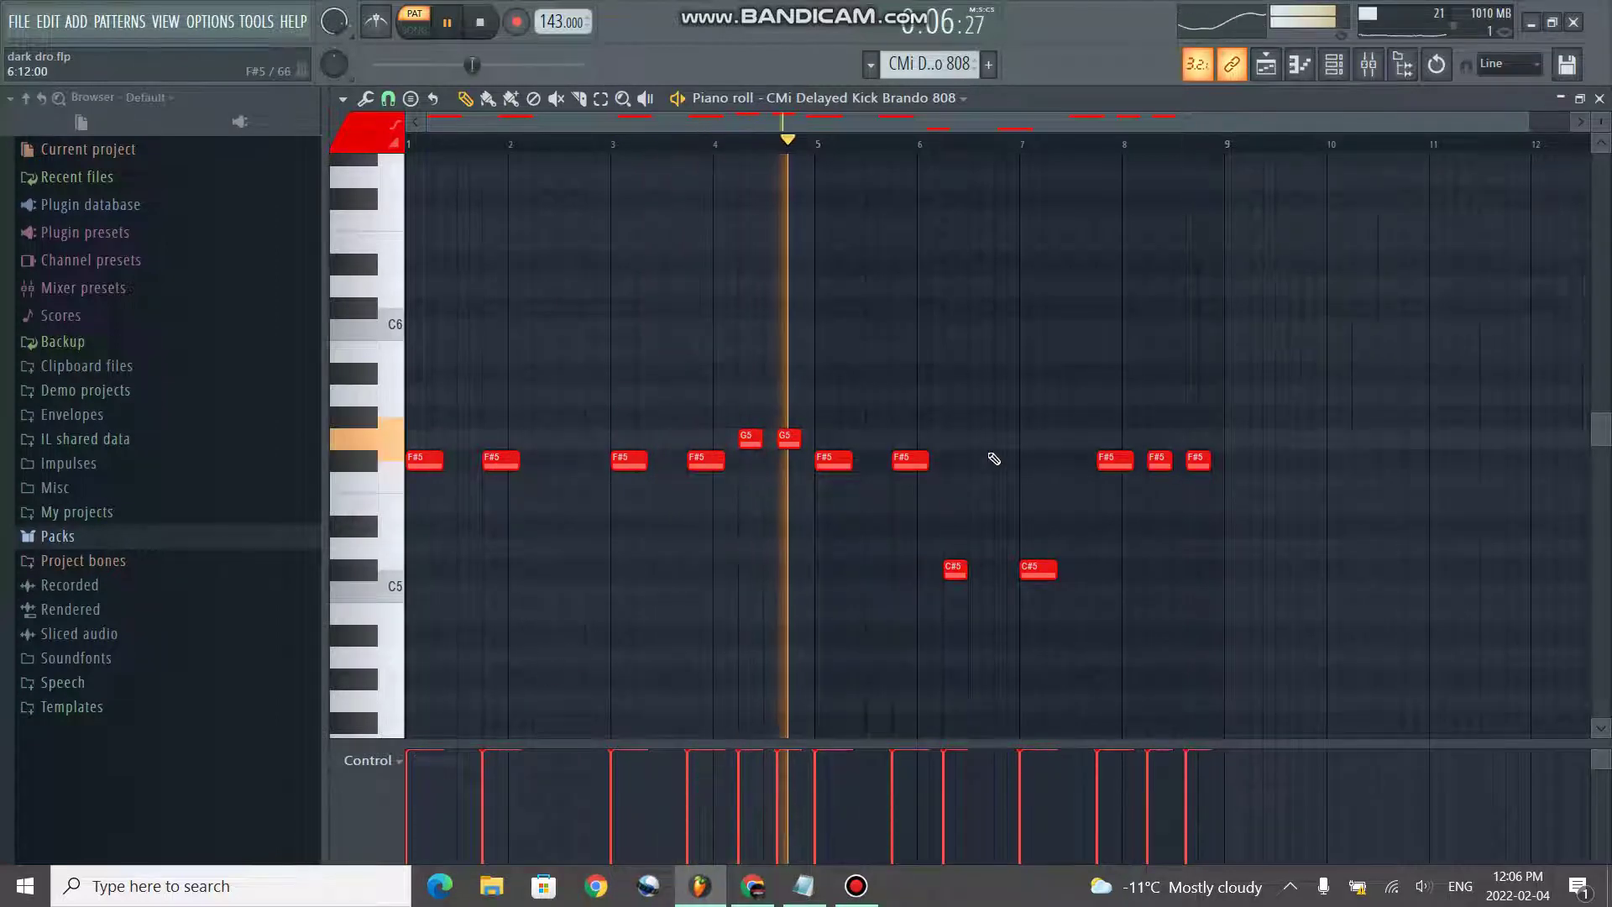
pyautogui.scroll(-2, 1012, 447)
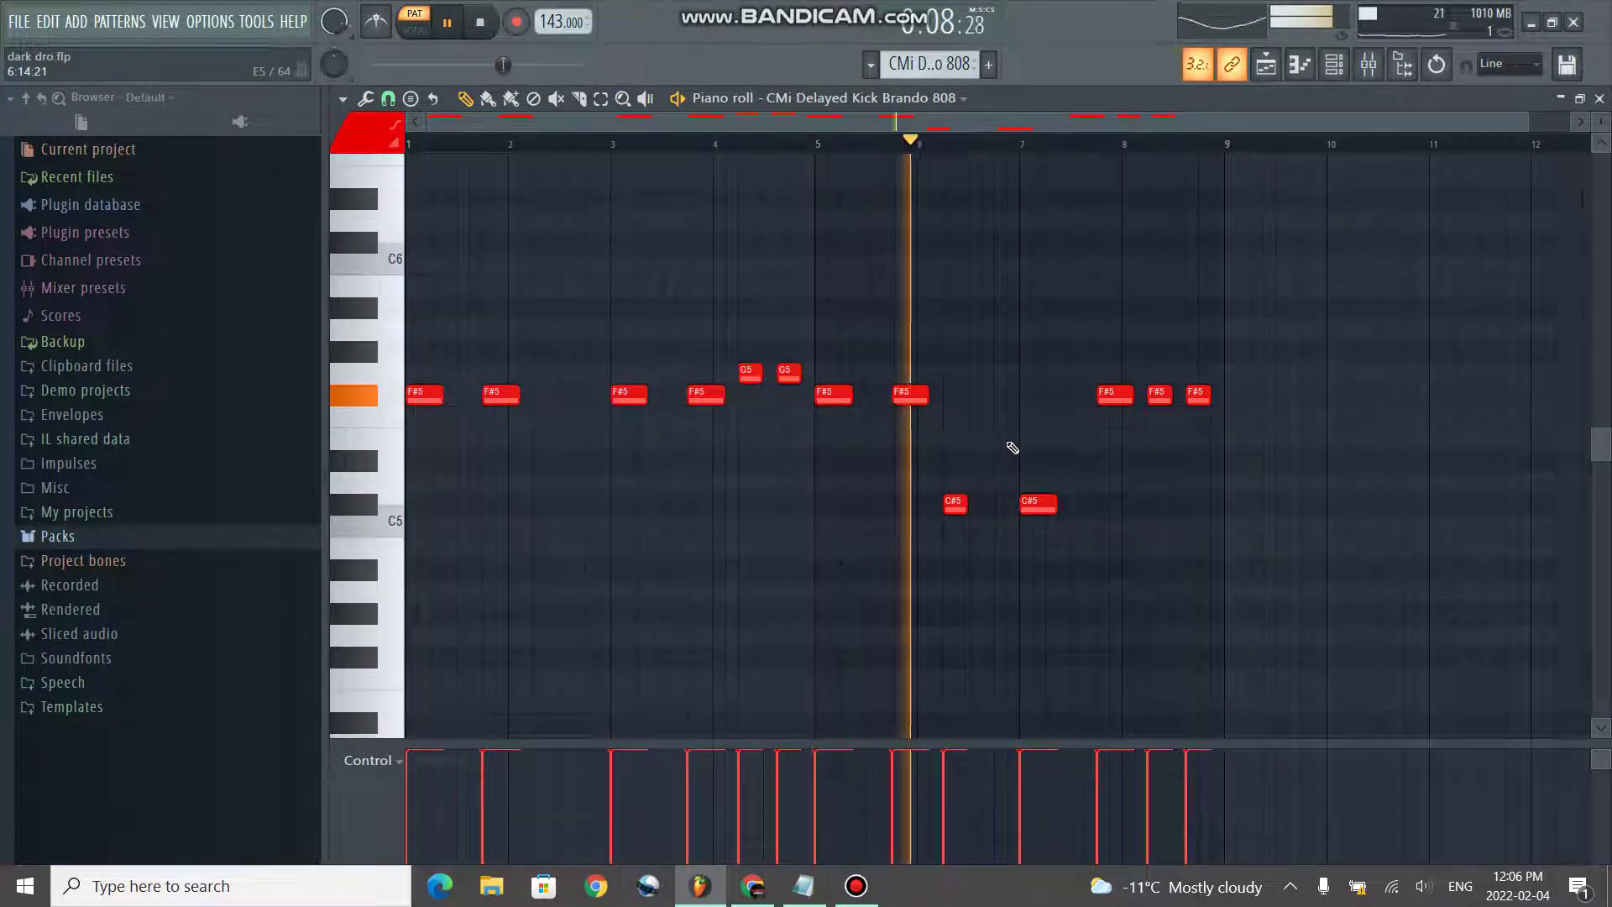
pyautogui.press('F9')
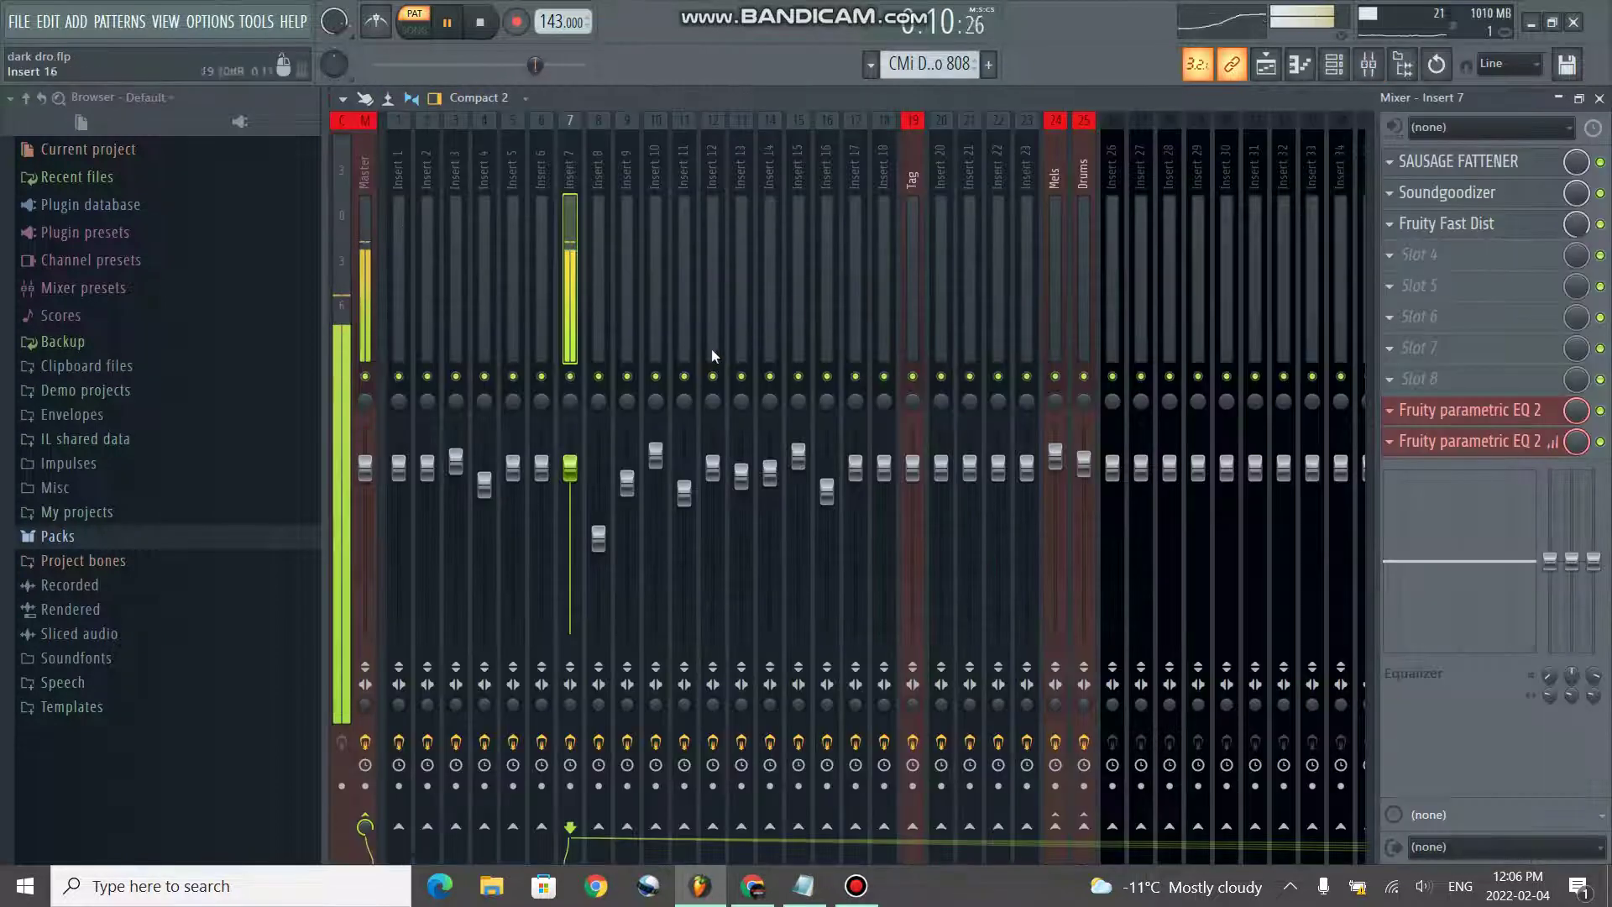
pyautogui.click(1487, 224)
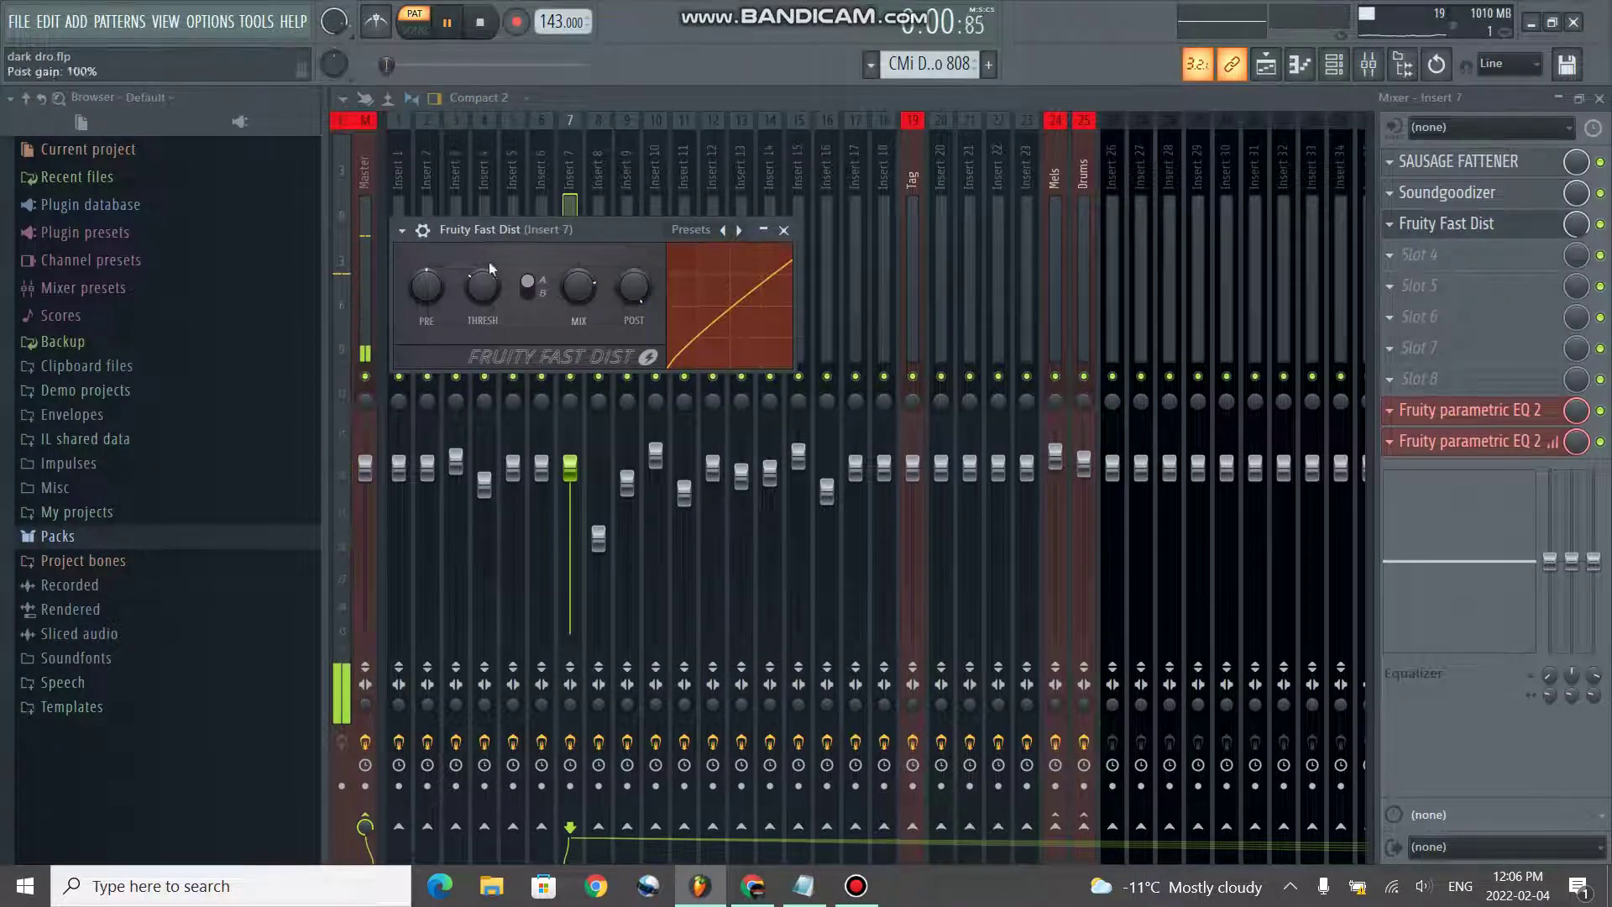
pyautogui.click(784, 230)
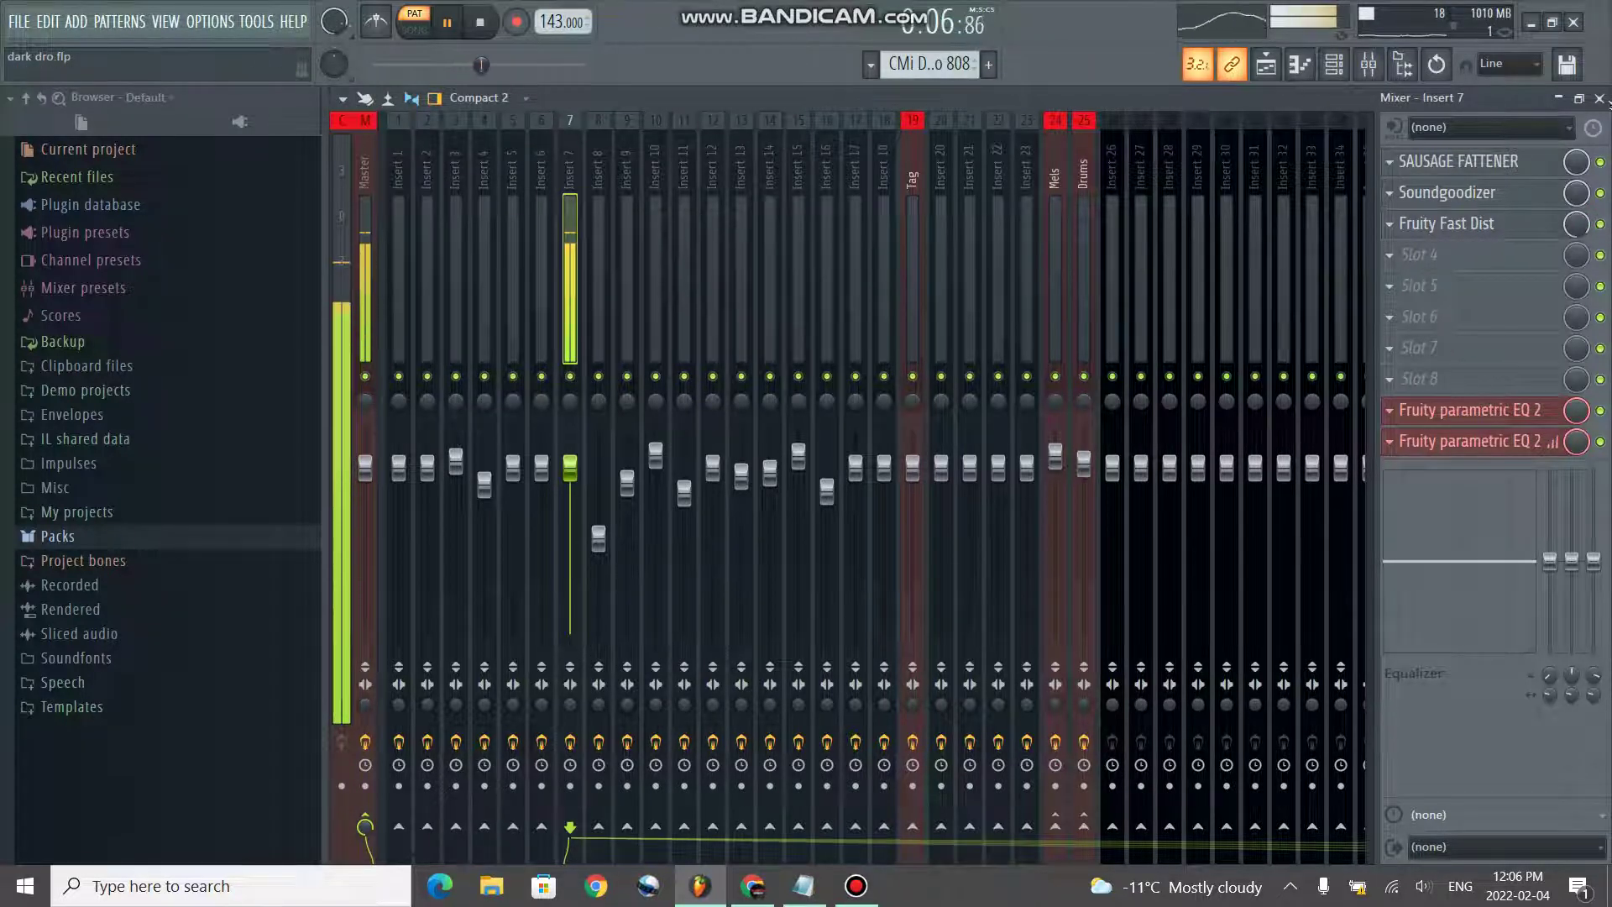
pyautogui.press('F7')
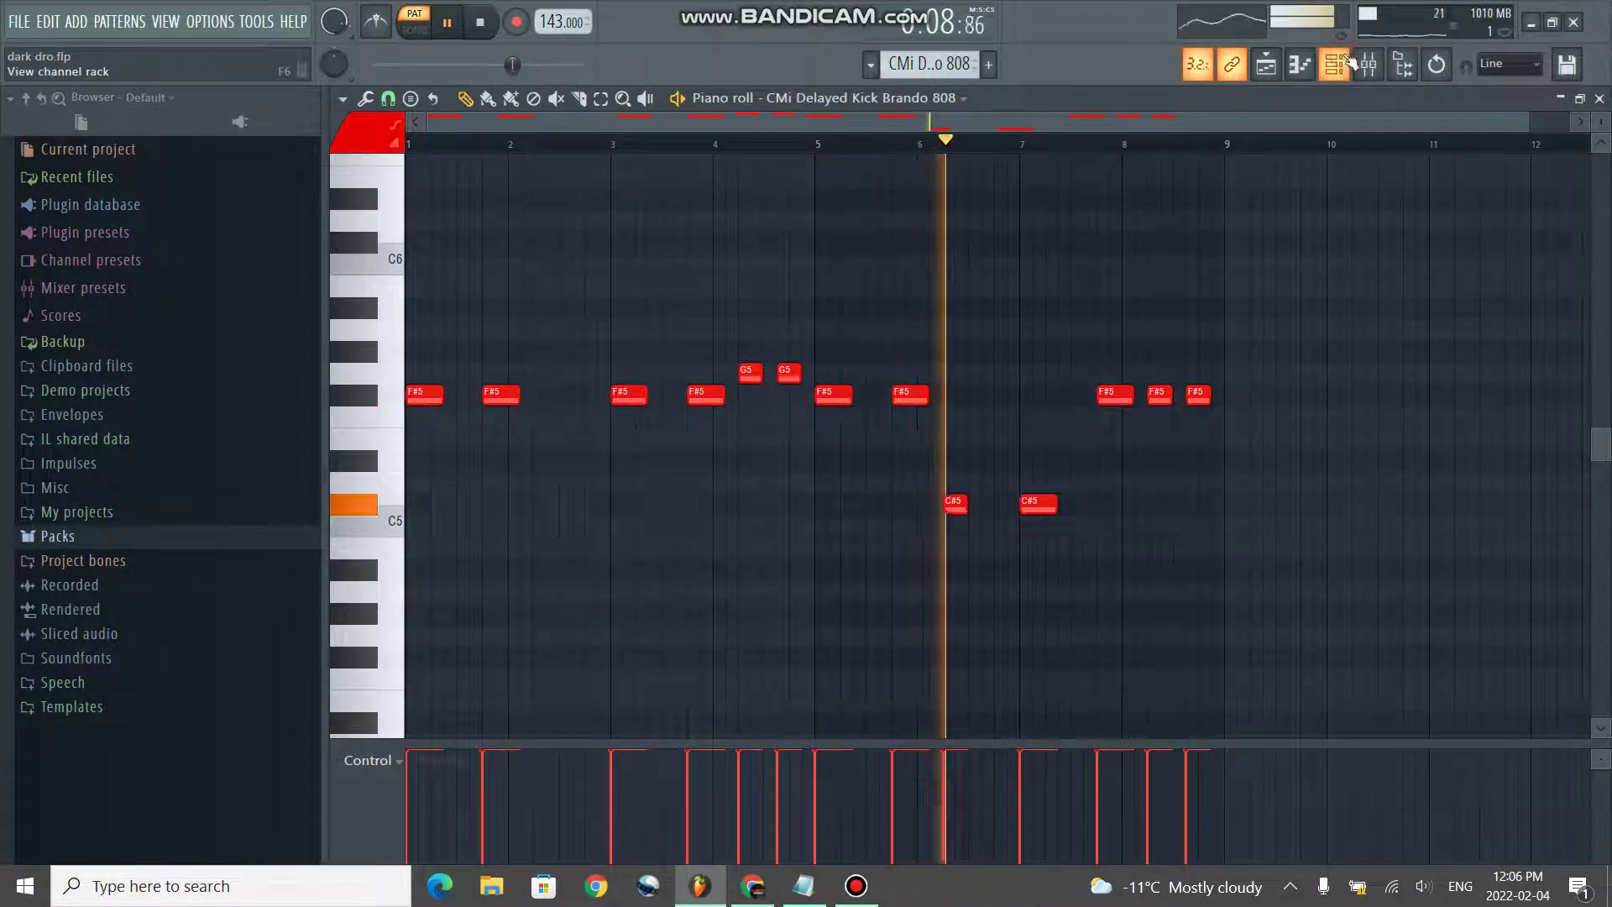
# - Stop playback, show the channel rack and switch to the Tripp3 Hat 3 (Old Dro) pattern
pyautogui.press('space')
pyautogui.press('F6')
pyautogui.scroll(-1, 928, 64)
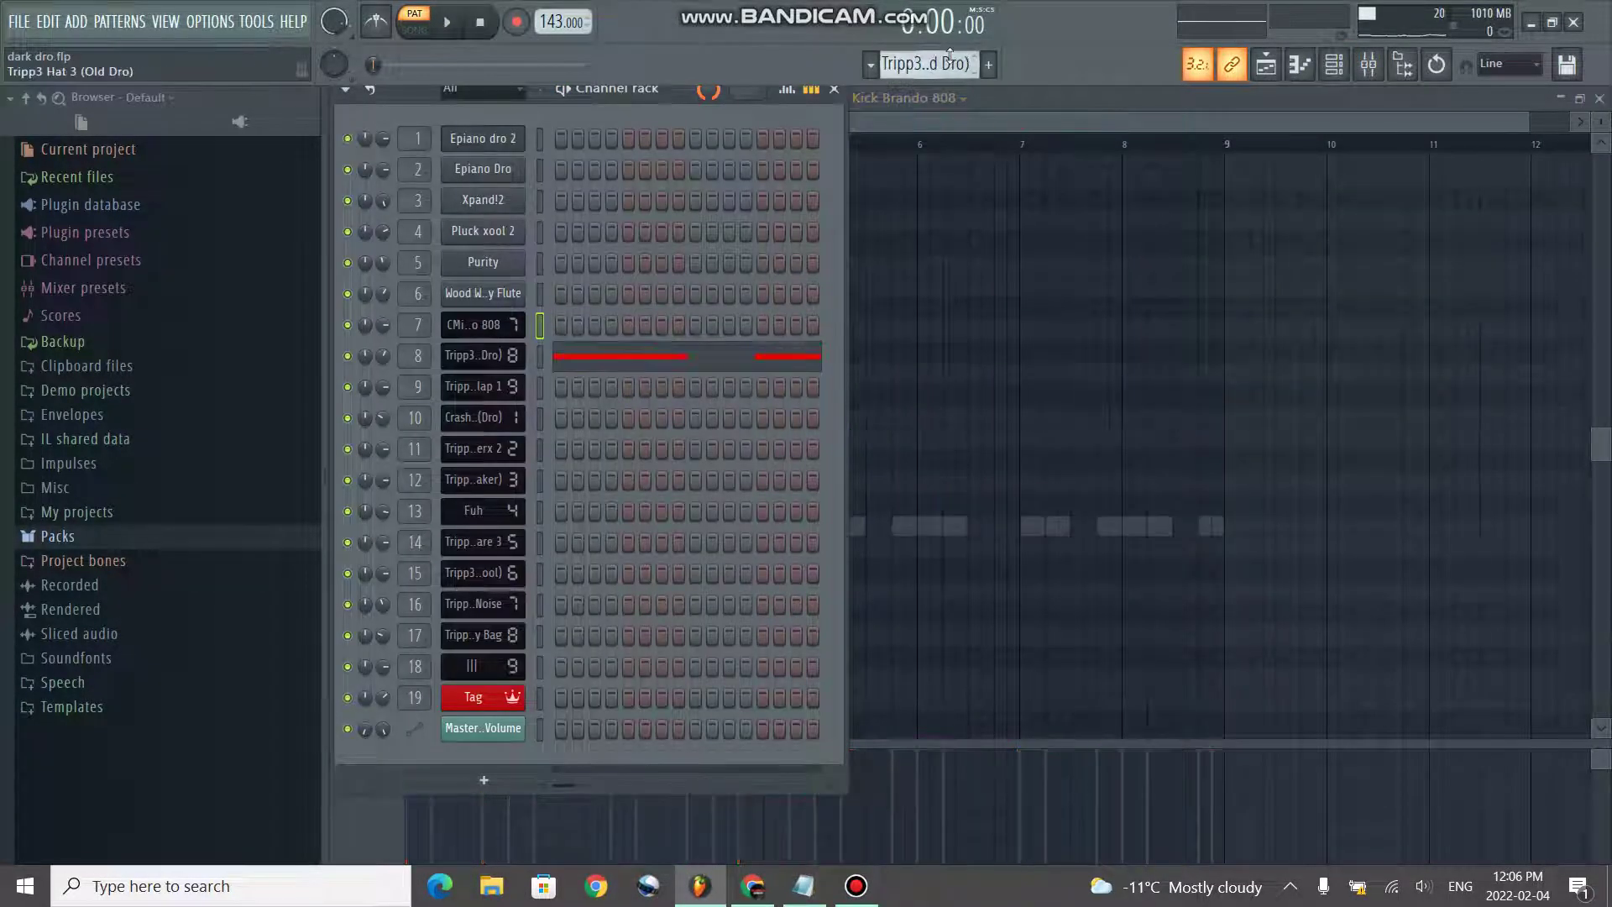
# - Switch to the Notepad script, highlight the line about the drums being very simple, and return to FL Studio
pyautogui.click(797, 885)
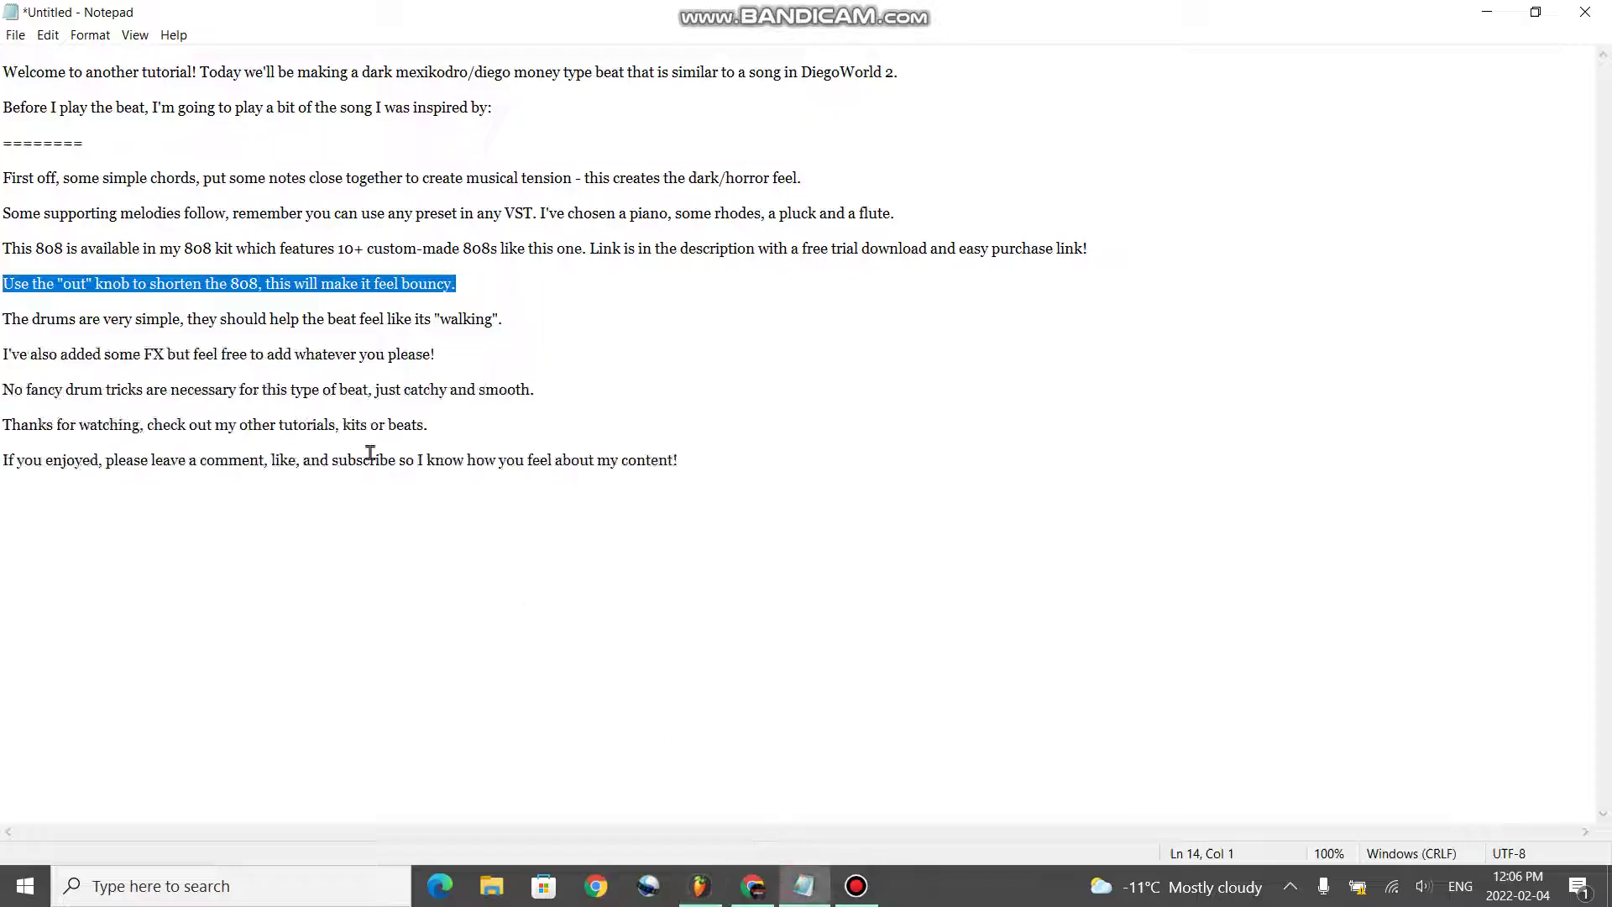
pyautogui.click(515, 311)
pyautogui.moveTo(511, 317); pyautogui.dragTo(3, 323)
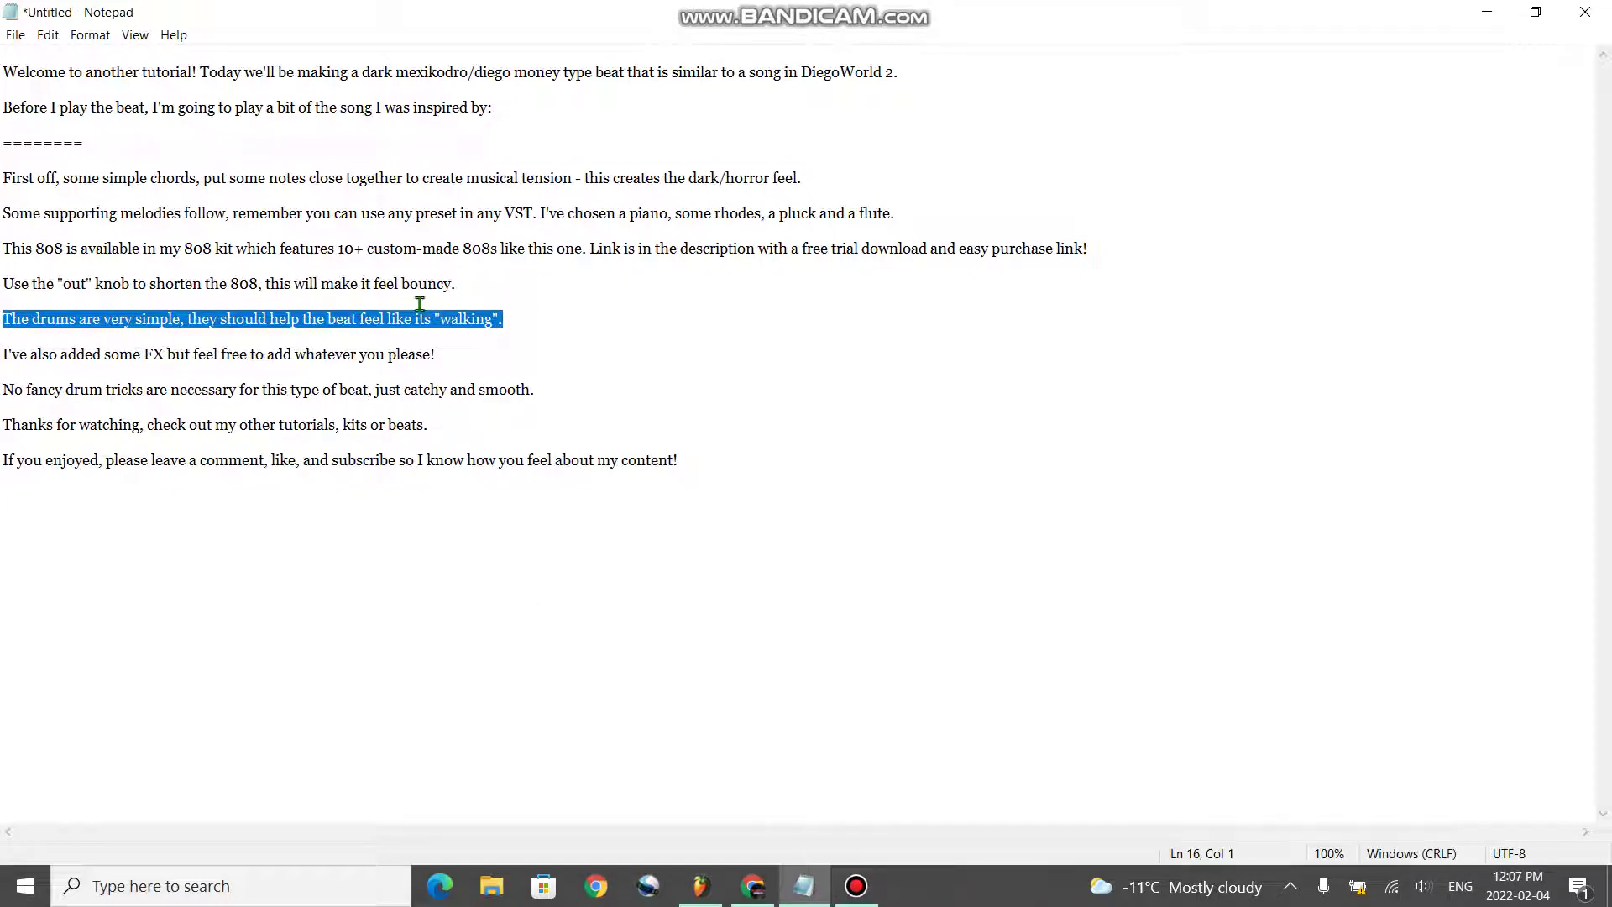
pyautogui.click(705, 889)
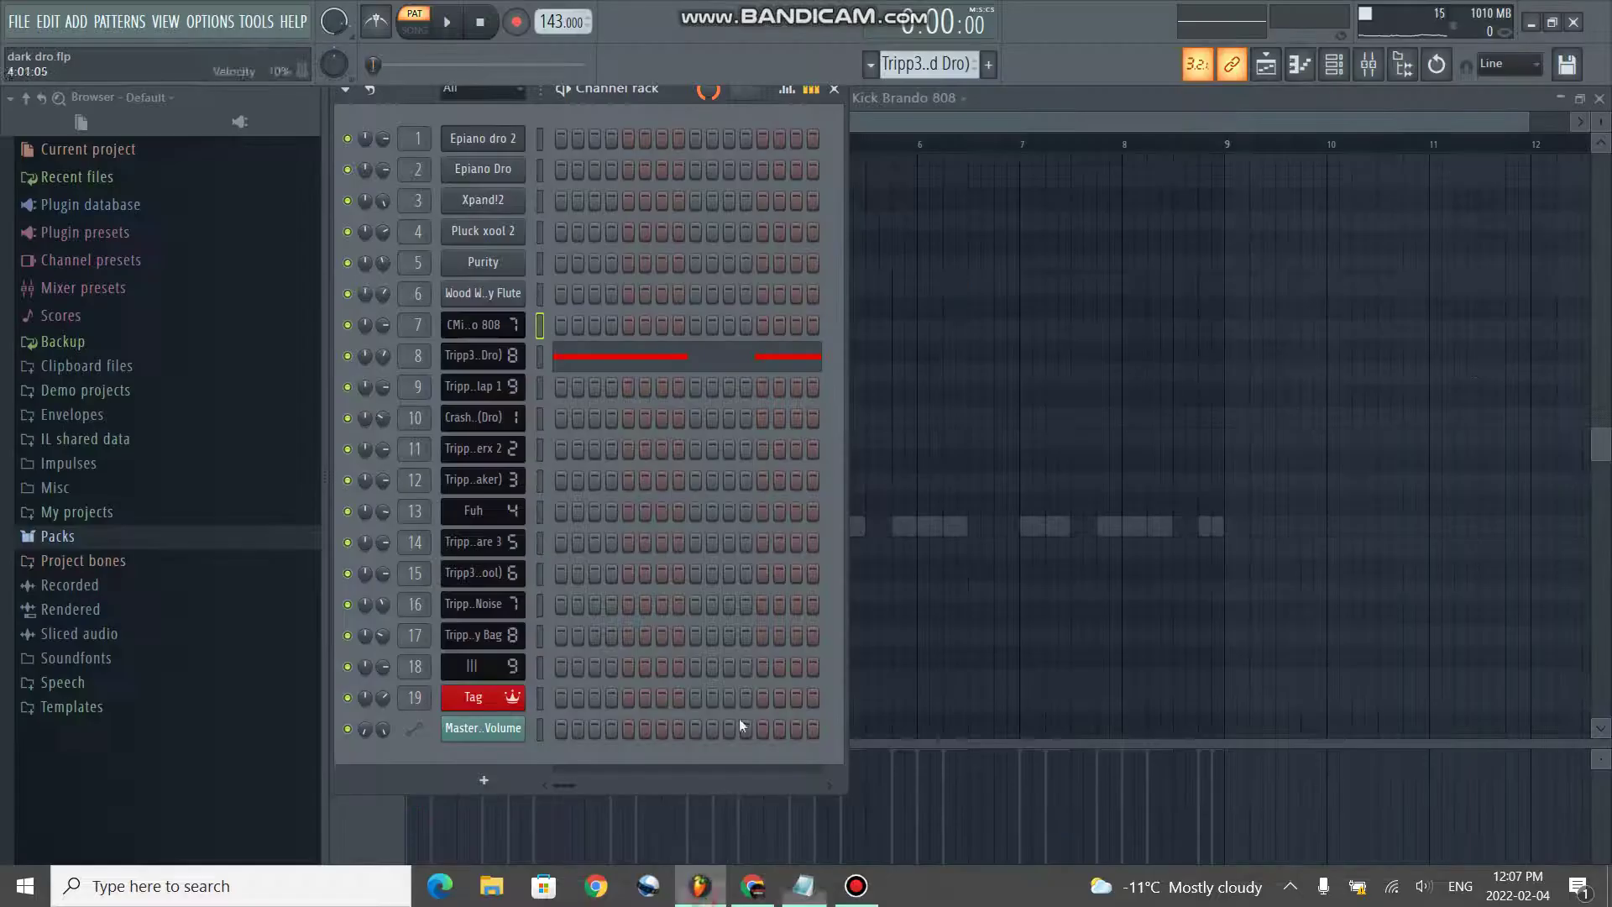
# - In the playlist, select the time range around bar 13 and leave only the 808 and drum tracks 11 to 18 and 20 unmuted
pyautogui.click(1267, 65)
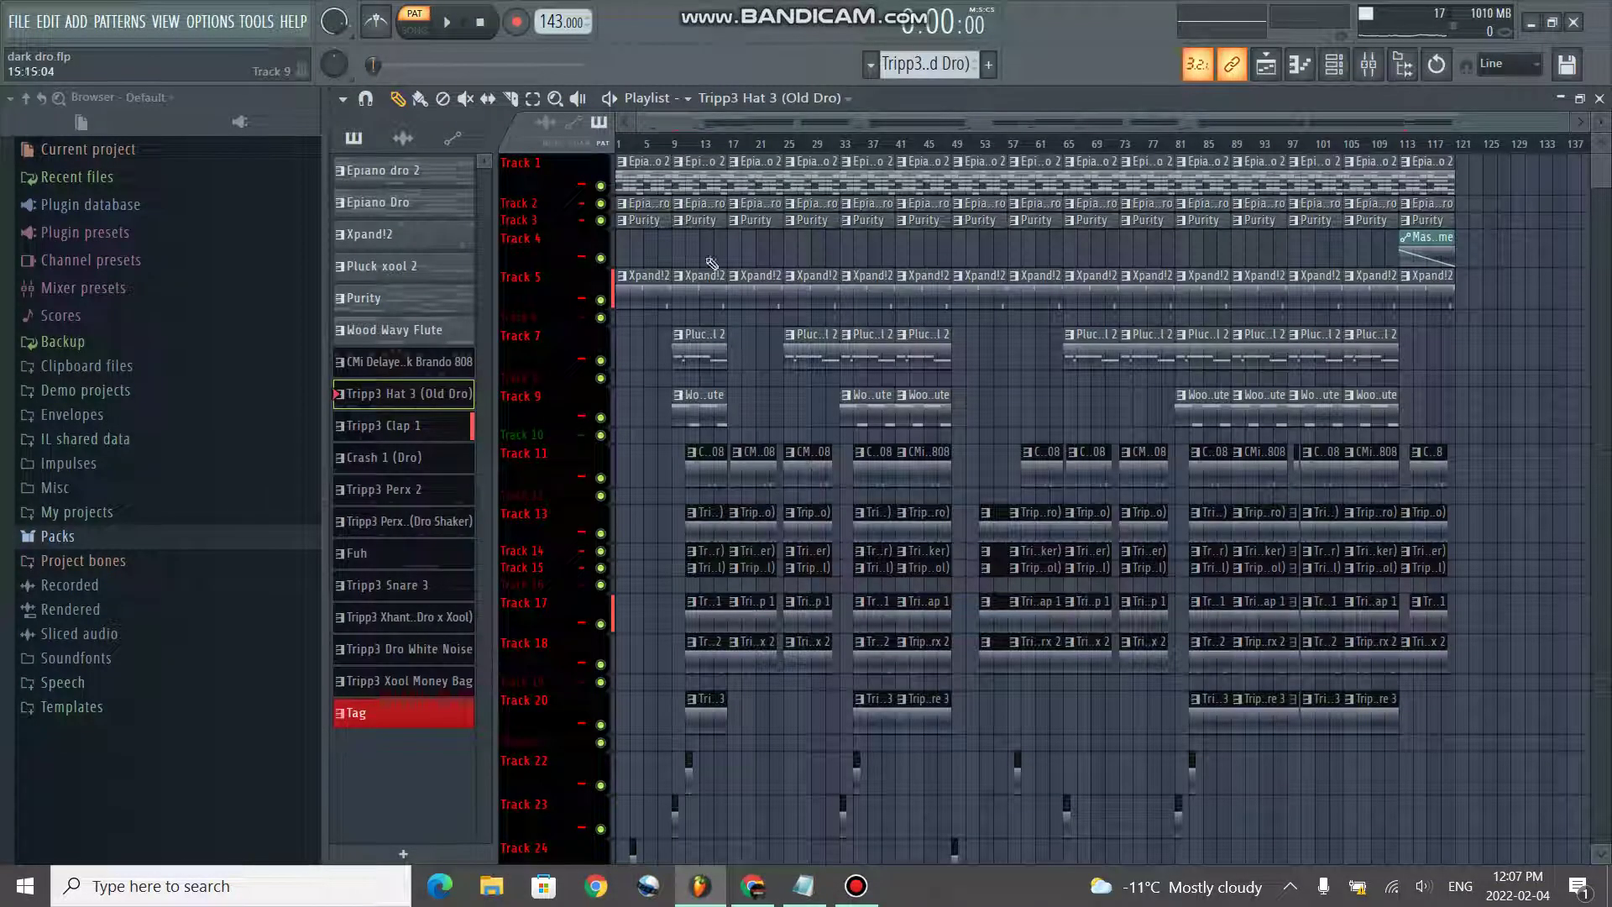
pyautogui.moveTo(710, 145); pyautogui.dragTo(728, 149)
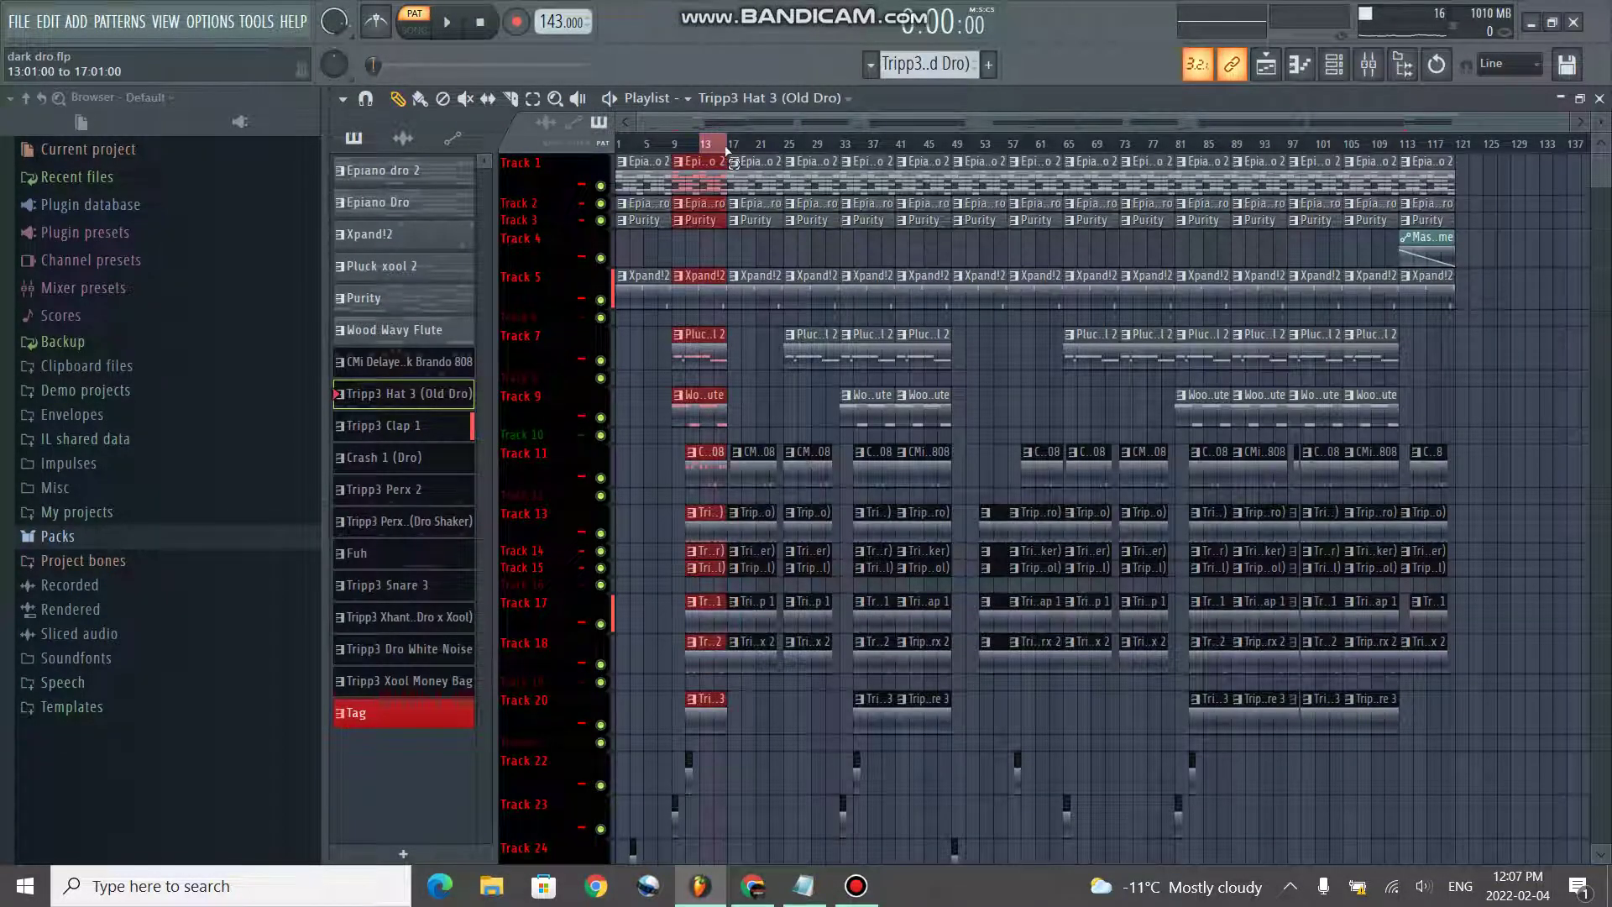
pyautogui.rightClick(601, 477)
pyautogui.moveTo(600, 534); pyautogui.dragTo(601, 664)
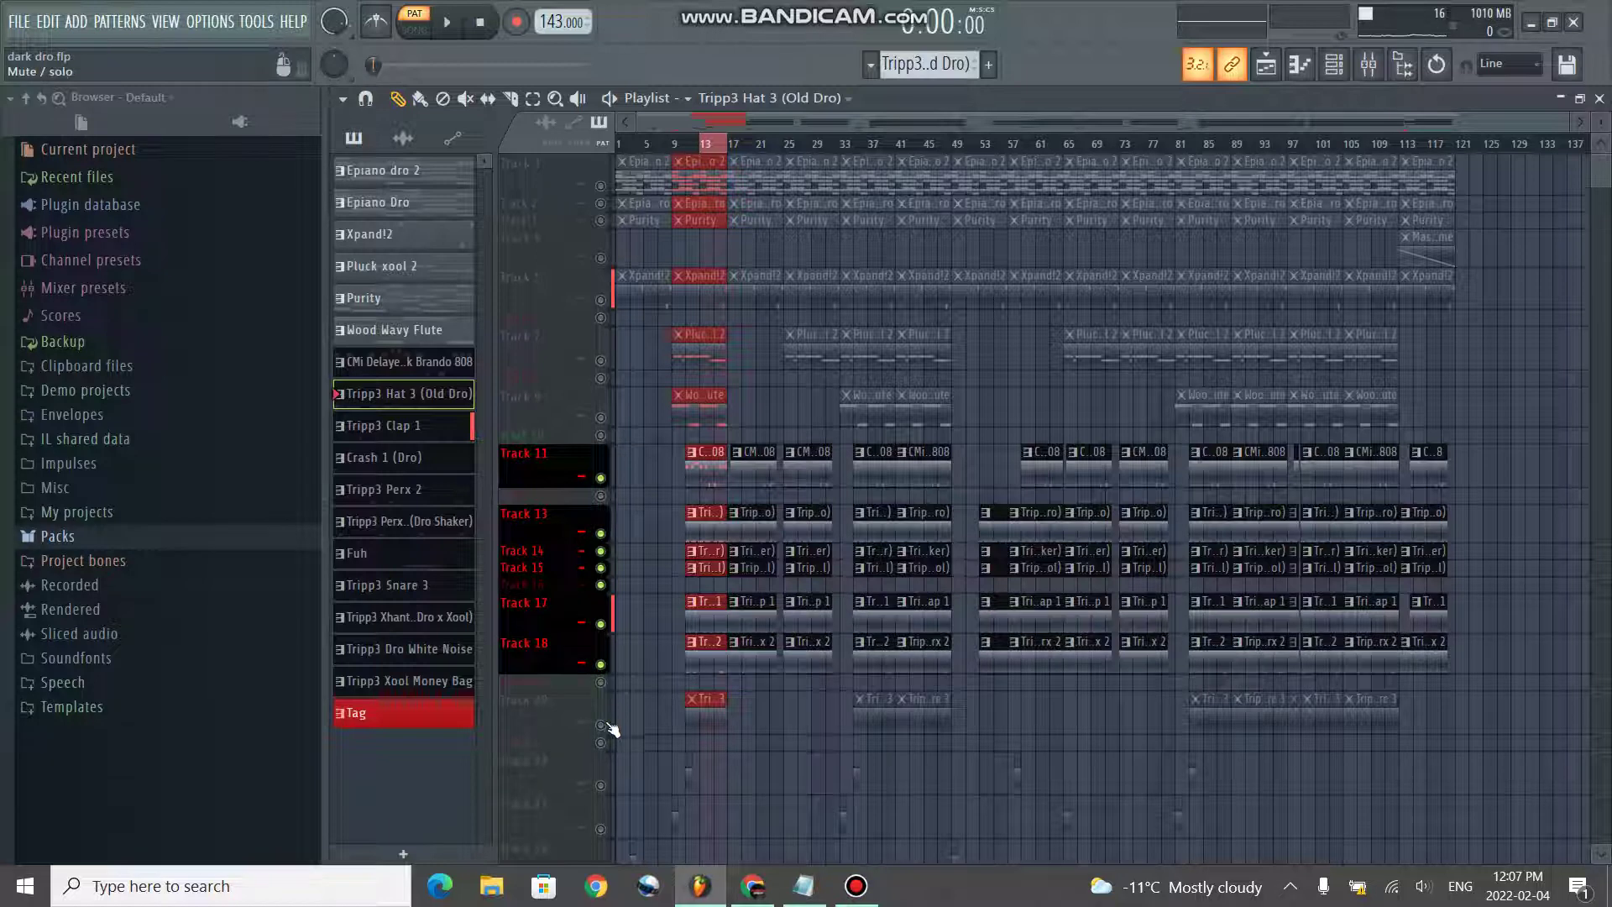
pyautogui.moveTo(613, 731); pyautogui.dragTo(610, 727)
# - Play the isolated 808 and drums in song mode, stop playback, and unmute all the playlist tracks
pyautogui.press('space')
pyautogui.click(412, 36)
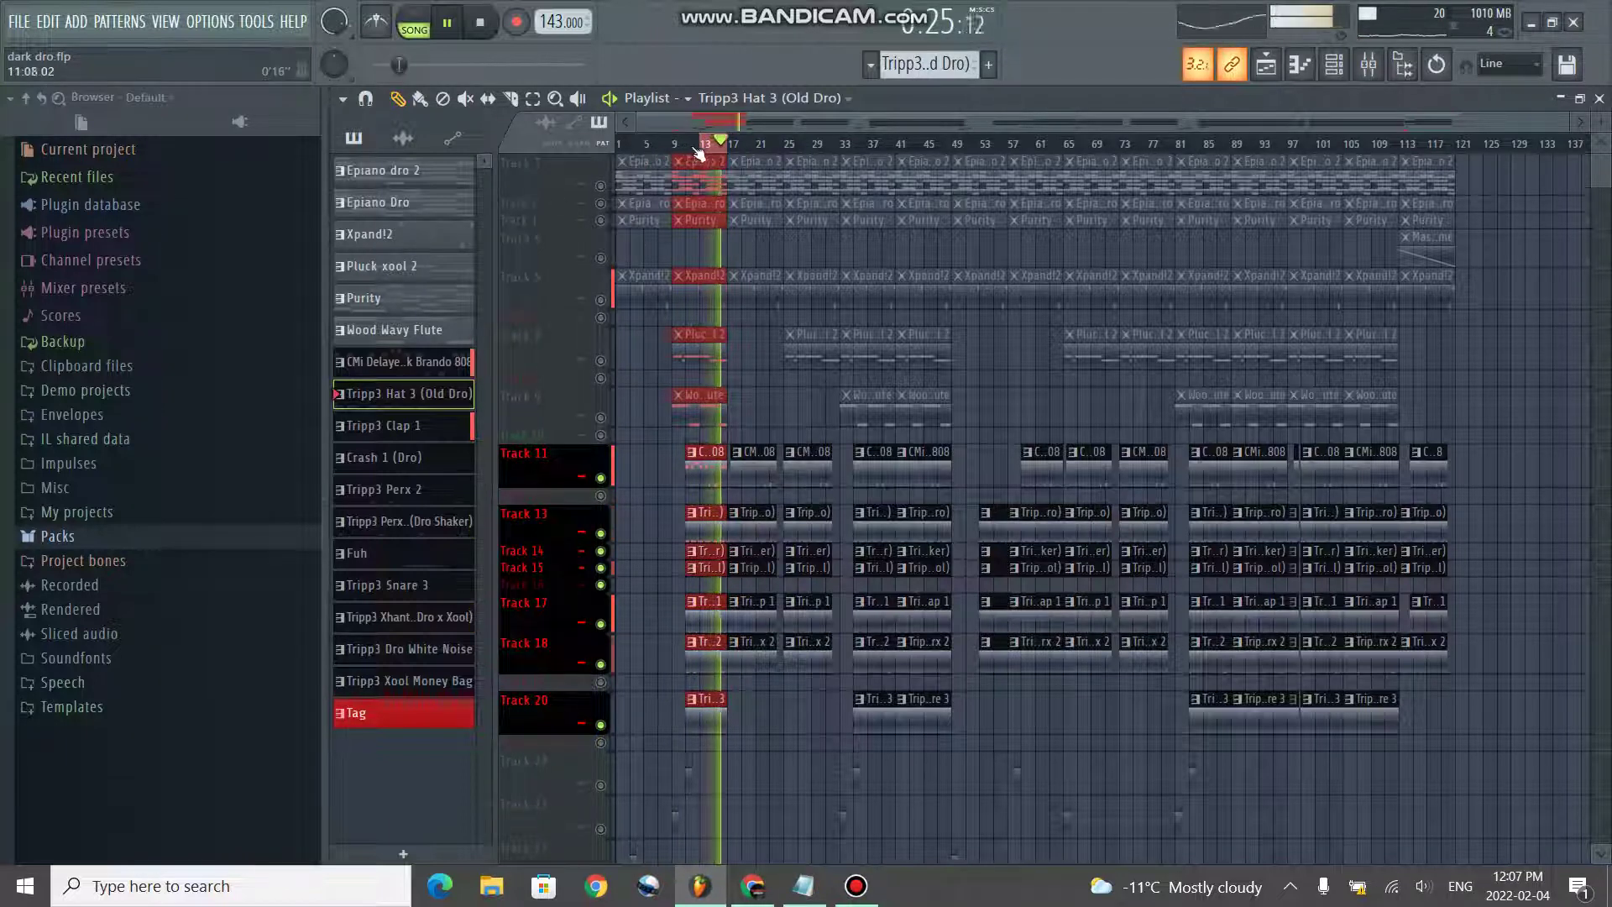
pyautogui.press('space')
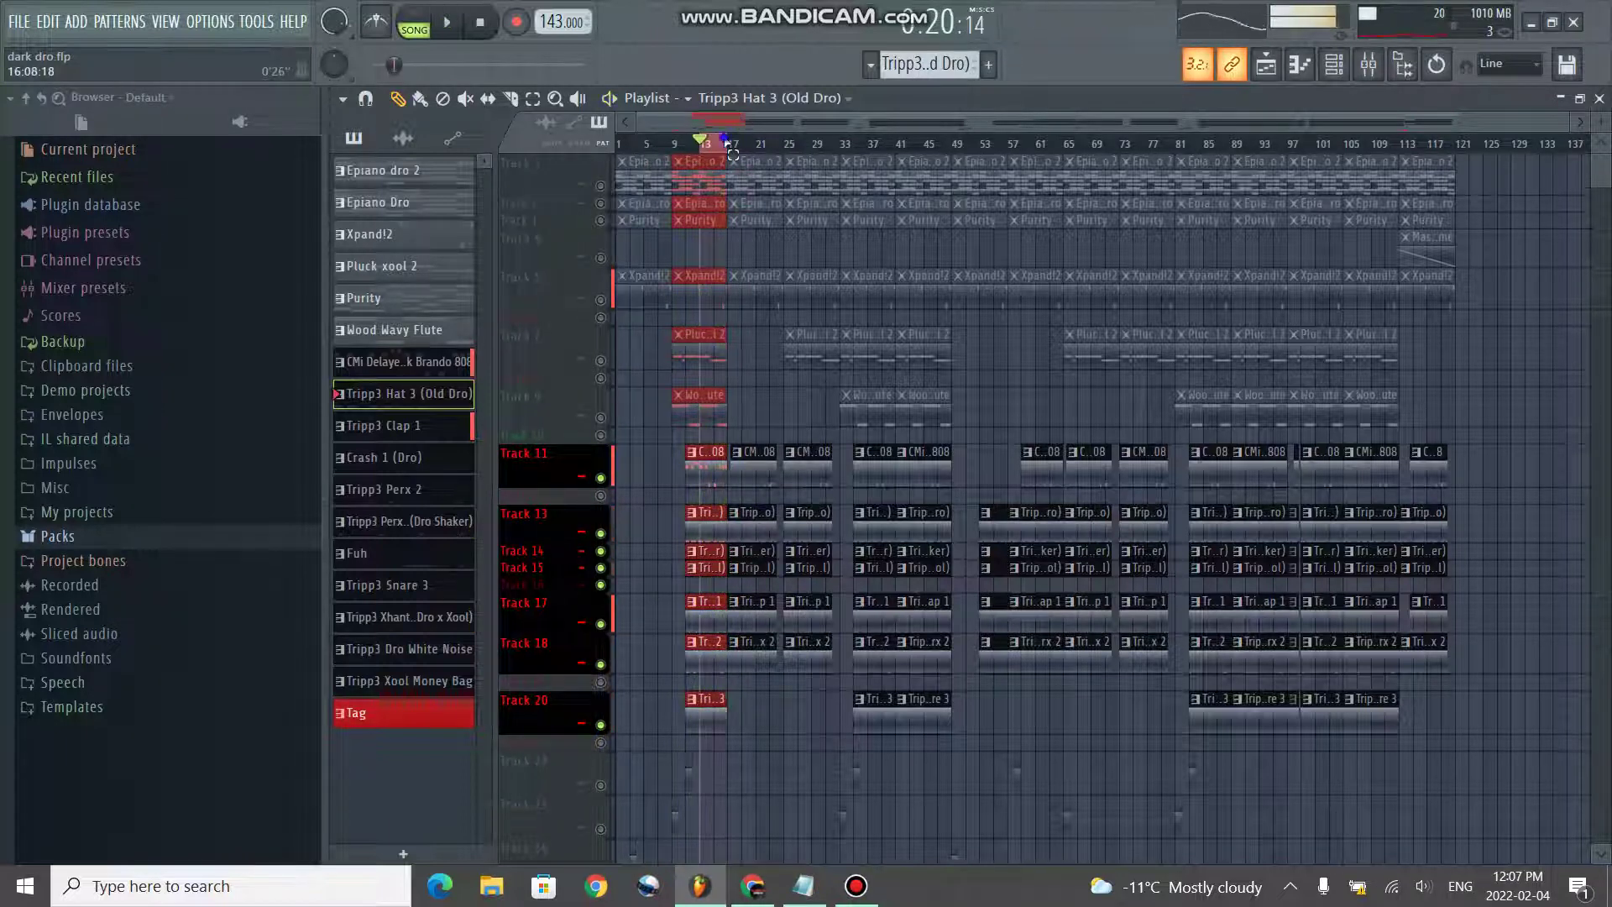
pyautogui.rightClick(600, 478)
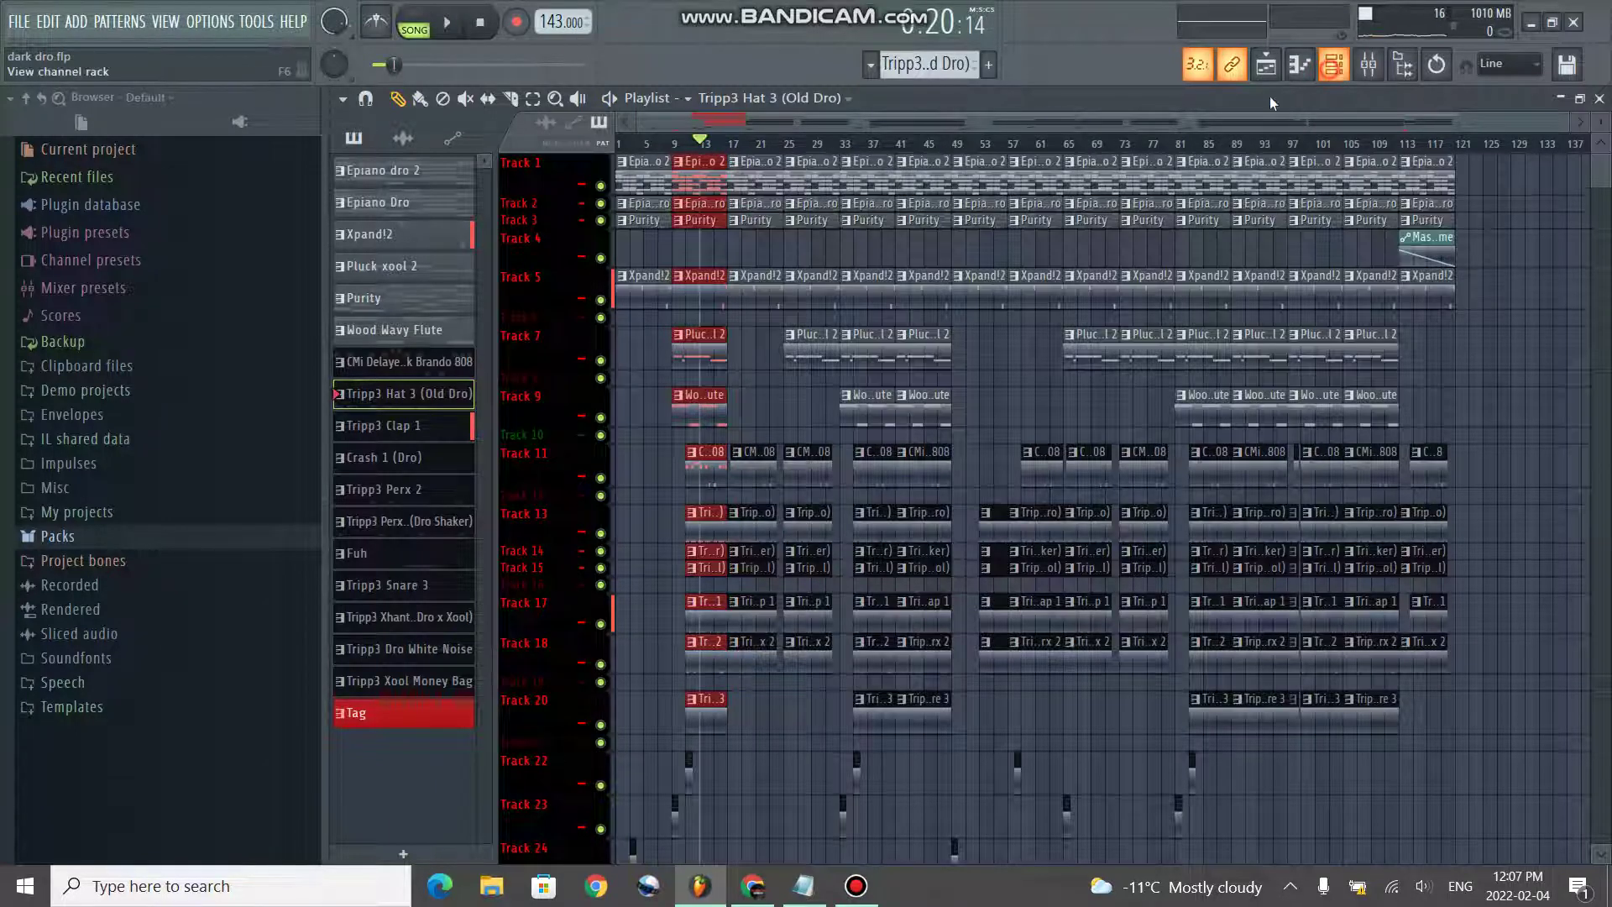
# - Open the Tripp3 Hat 3 (Old Dro) channel's piano roll and play its pattern in pattern mode with the metronome on
pyautogui.press('F6')
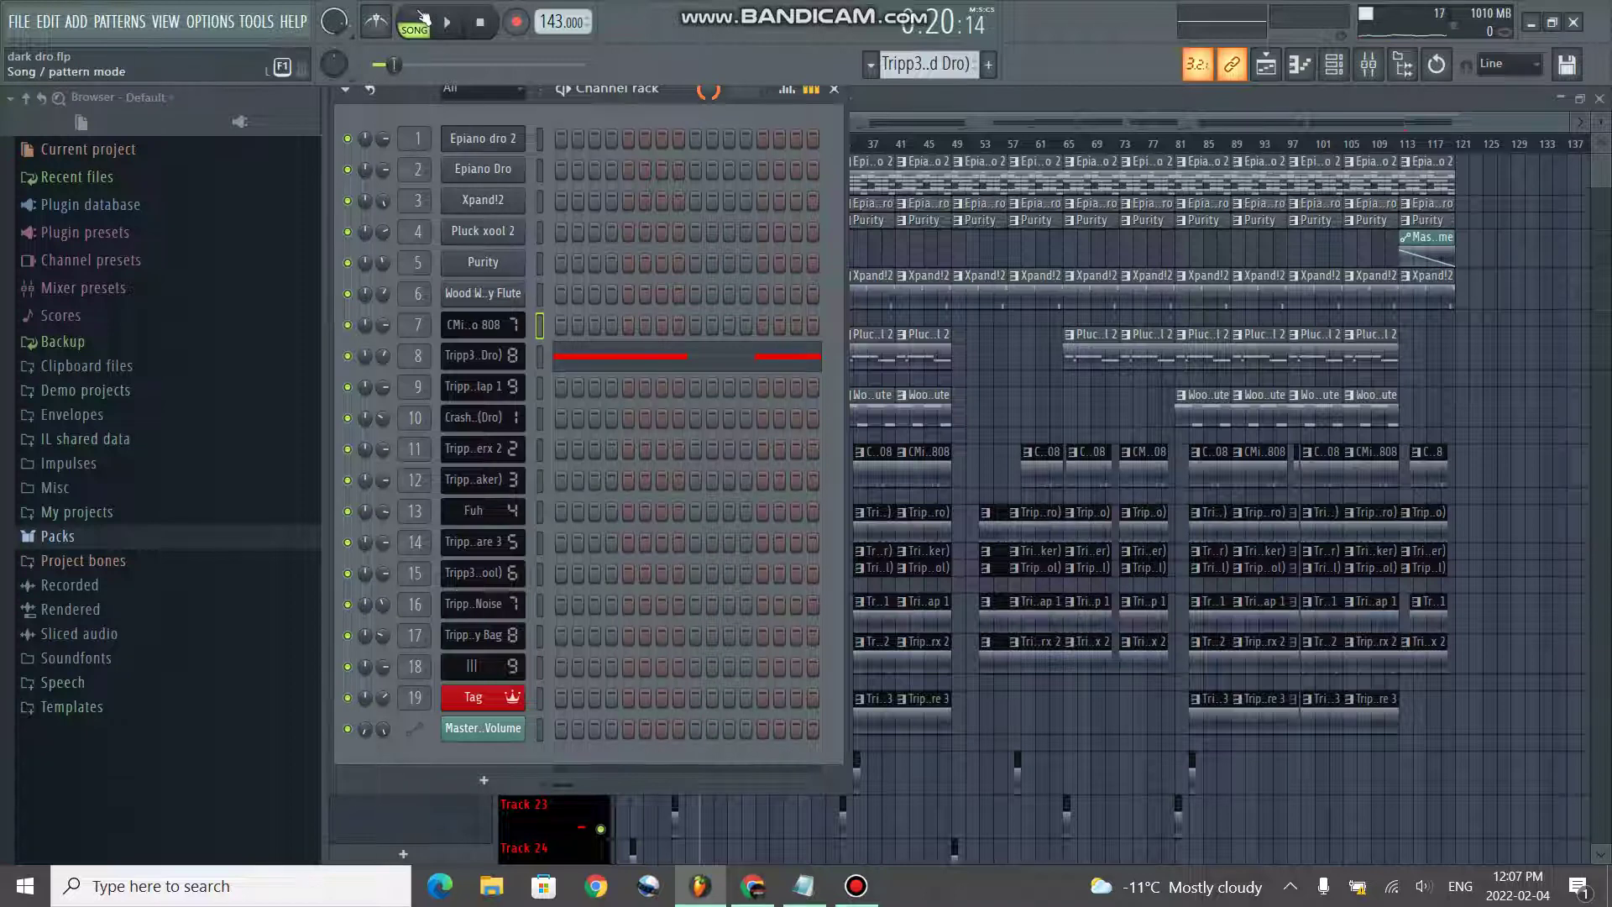
pyautogui.press('space')
pyautogui.rightClick(517, 346)
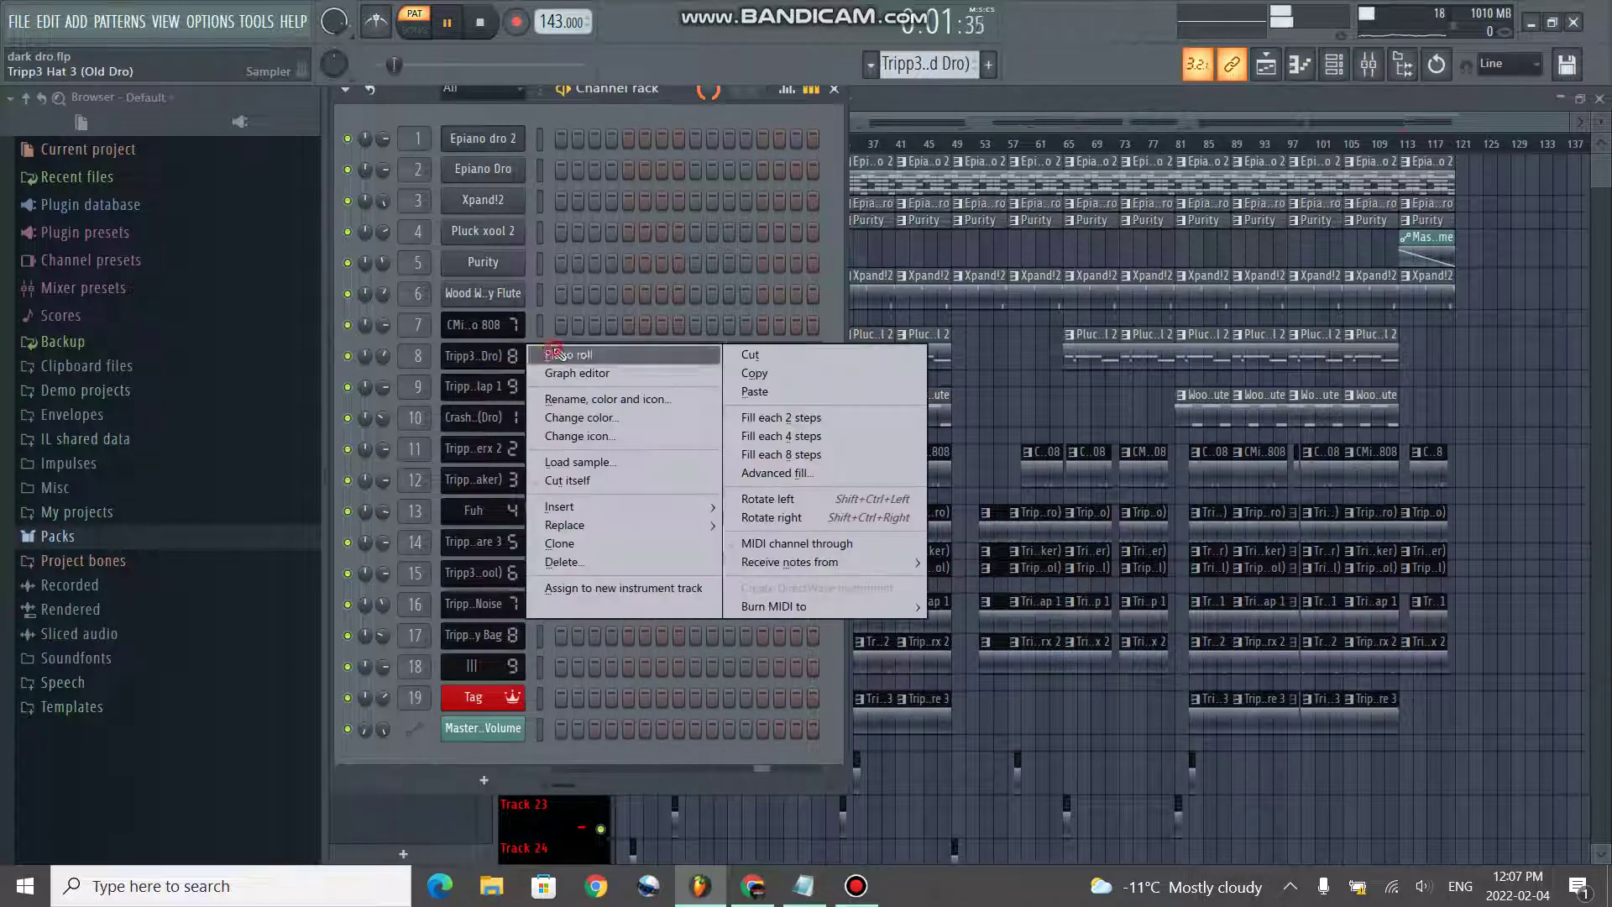
pyautogui.click(554, 351)
pyautogui.scroll(-4, 737, 405)
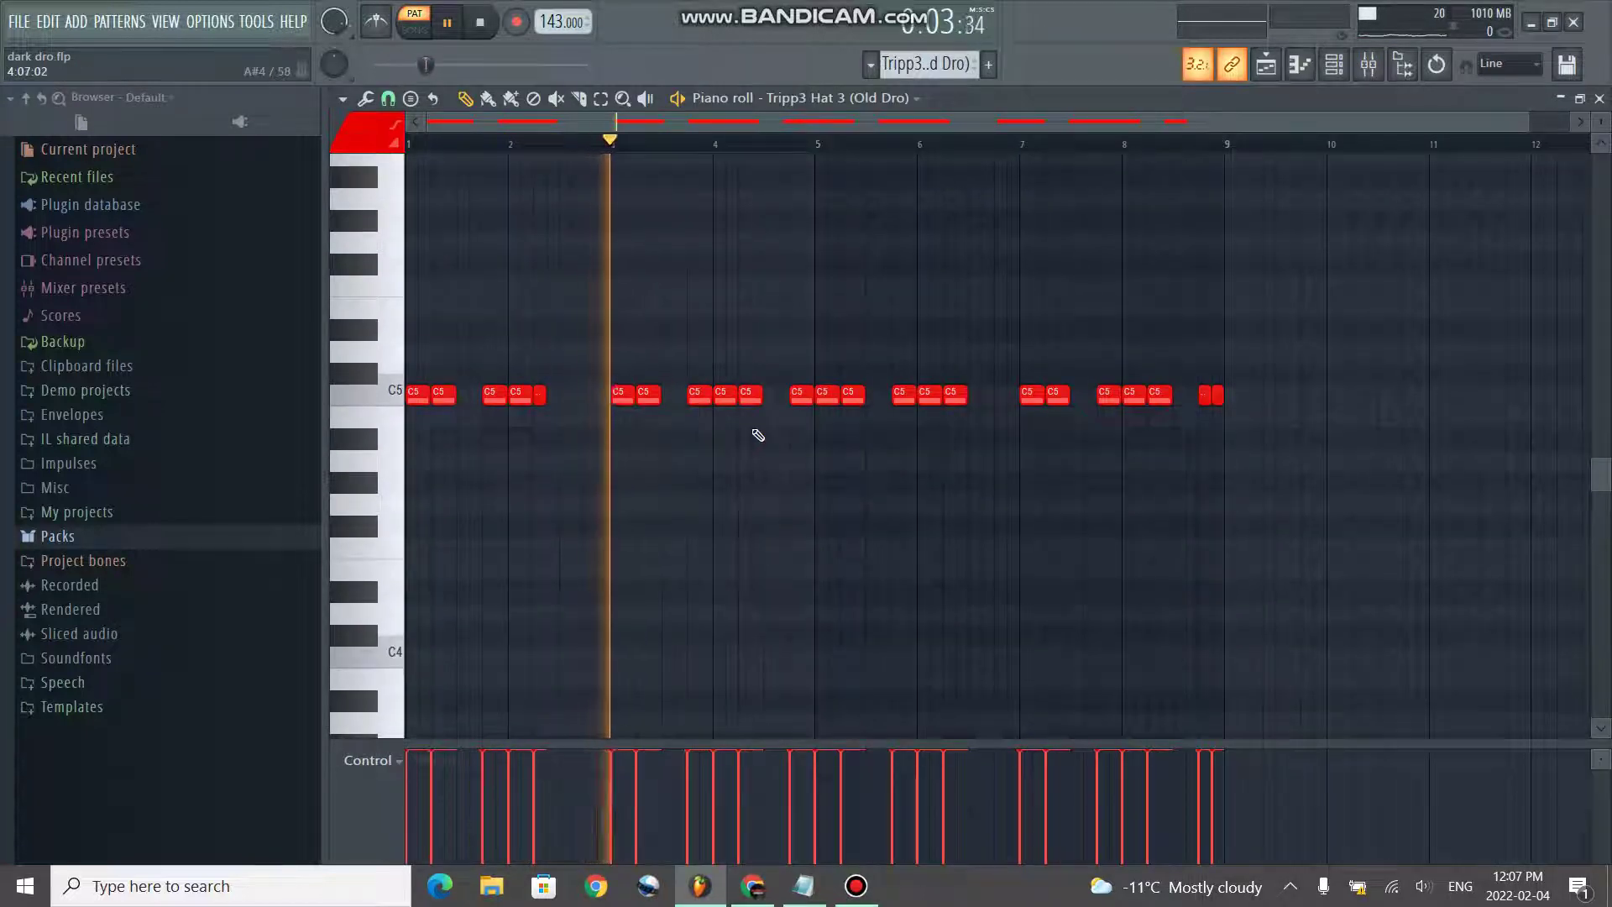
pyautogui.click(377, 25)
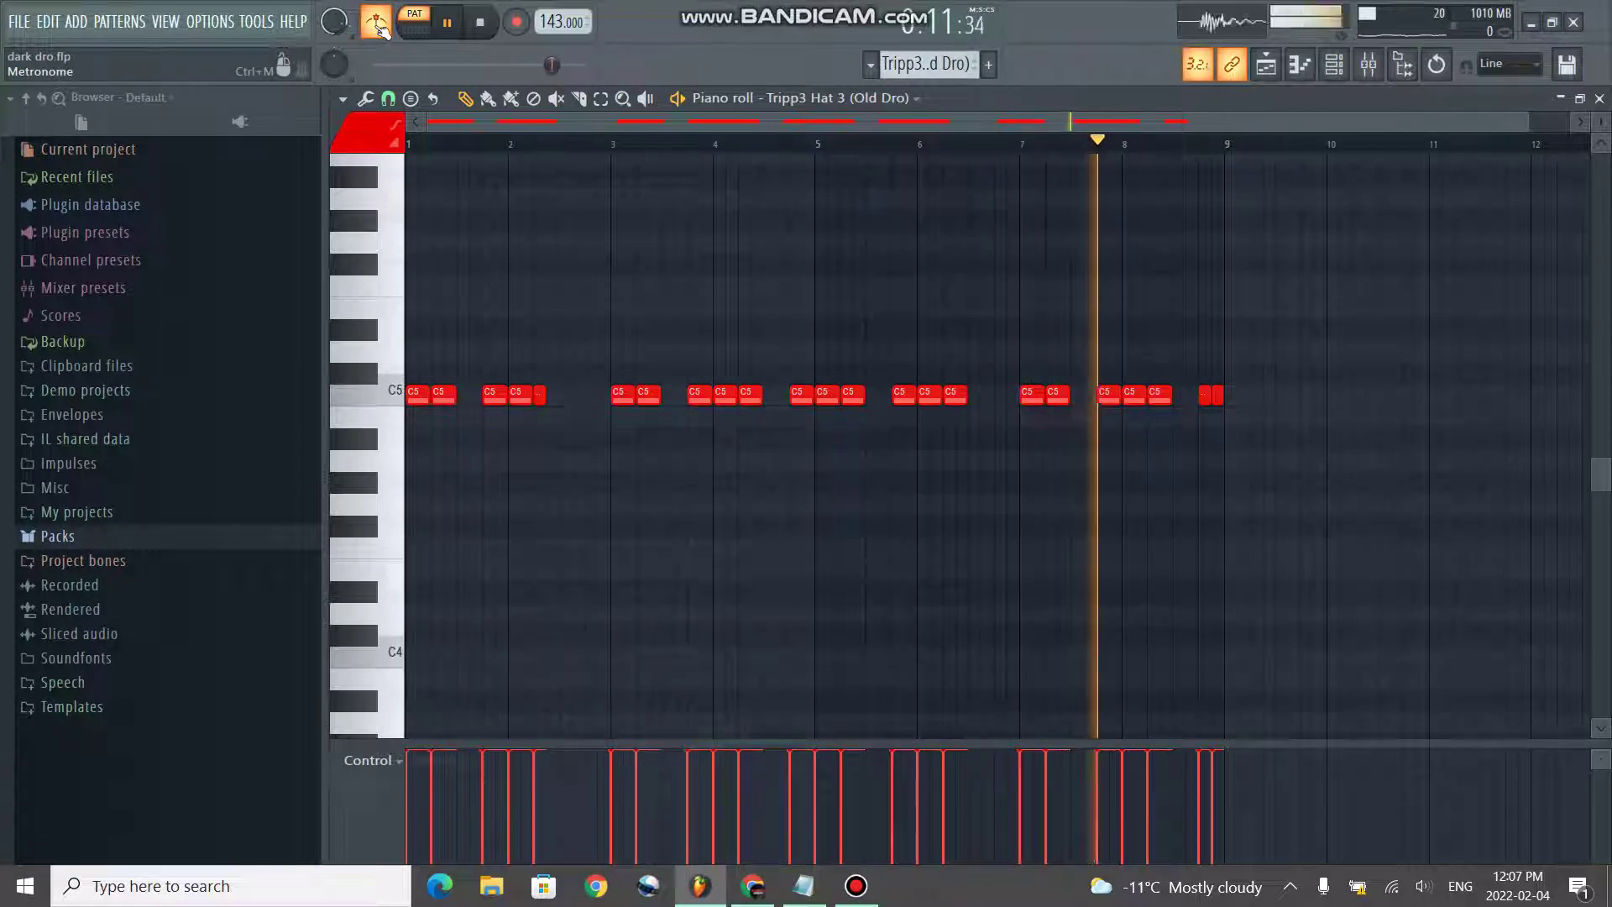
pyautogui.press('space')
# - Switch to the Tripp3 Clap 1 pattern from the channel rack, open the clap's channel settings and preview its sample
pyautogui.click(1344, 72)
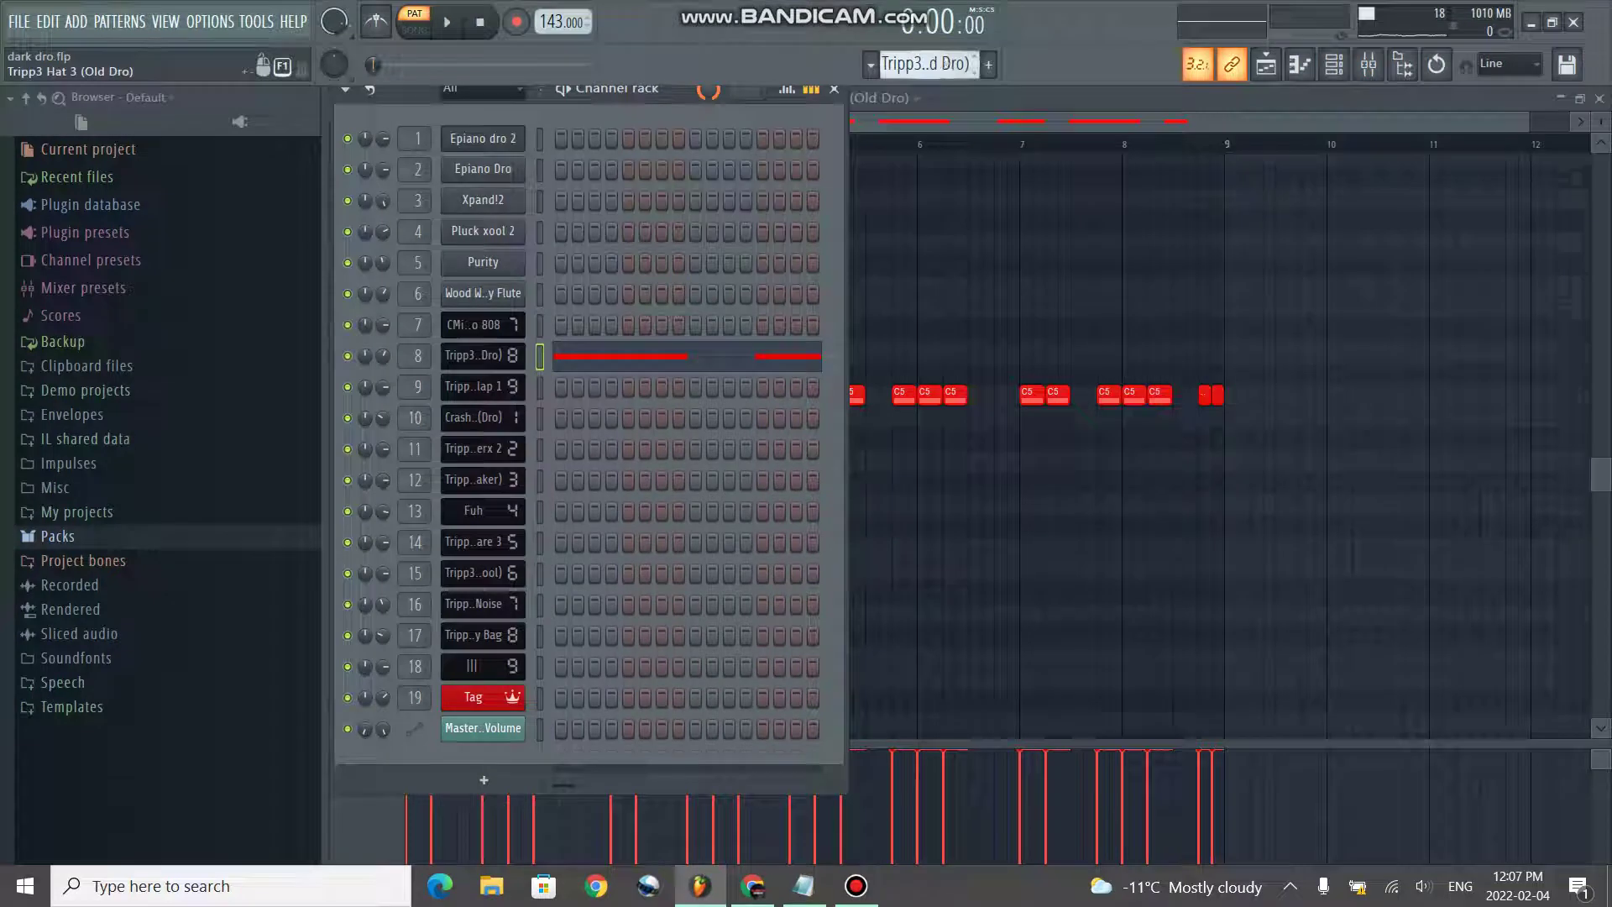
pyautogui.scroll(-1, 897, 65)
pyautogui.click(484, 391)
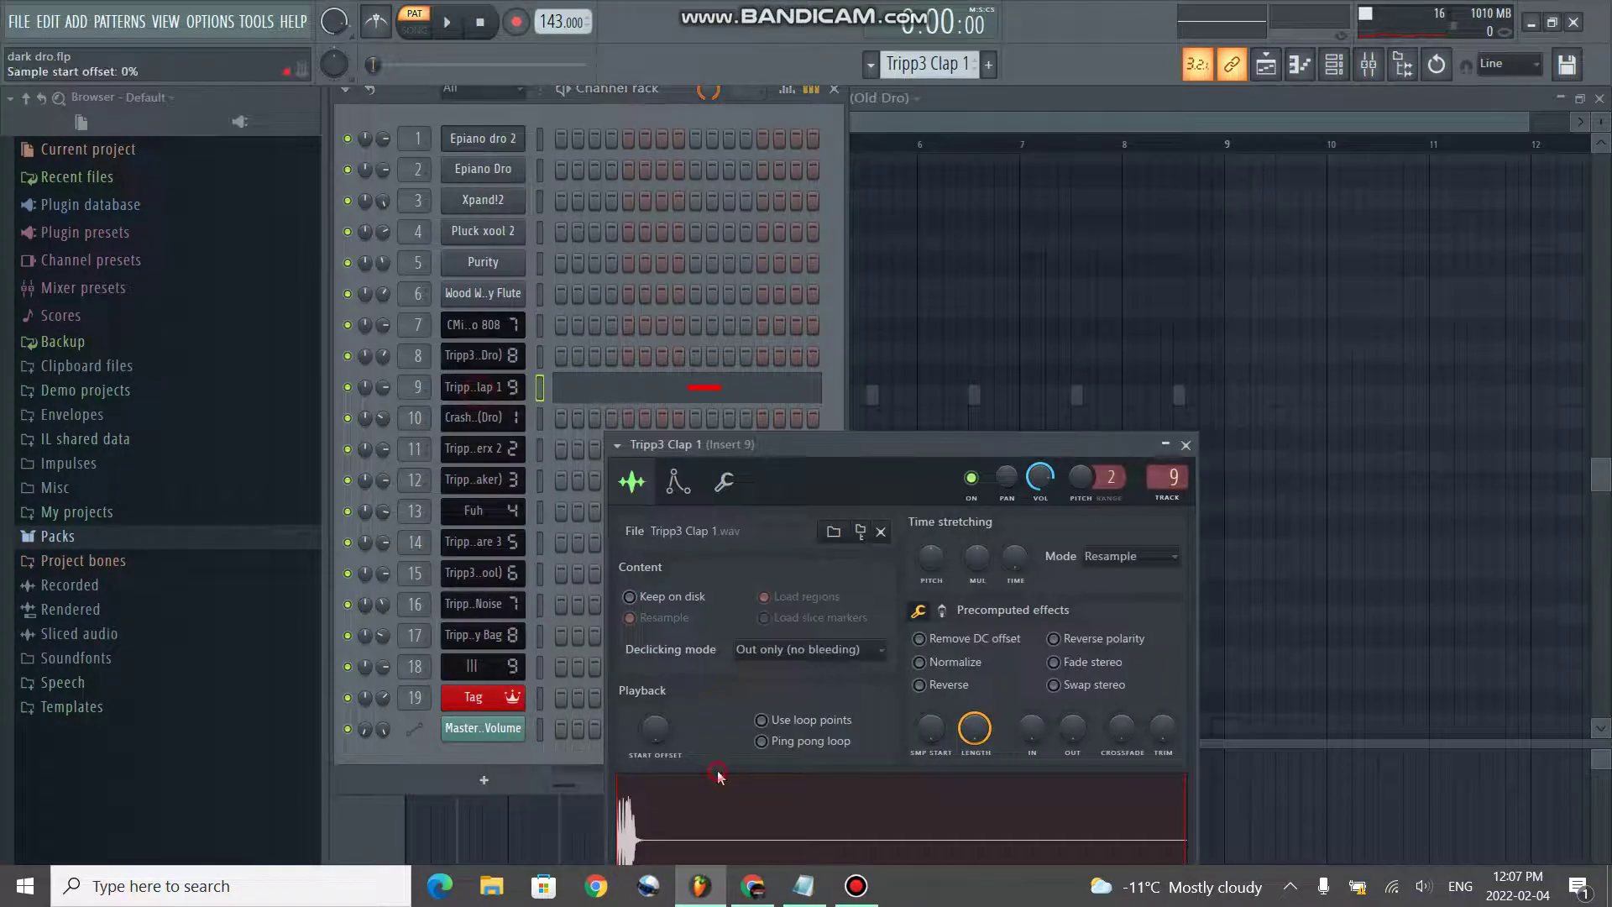
pyautogui.click(746, 829)
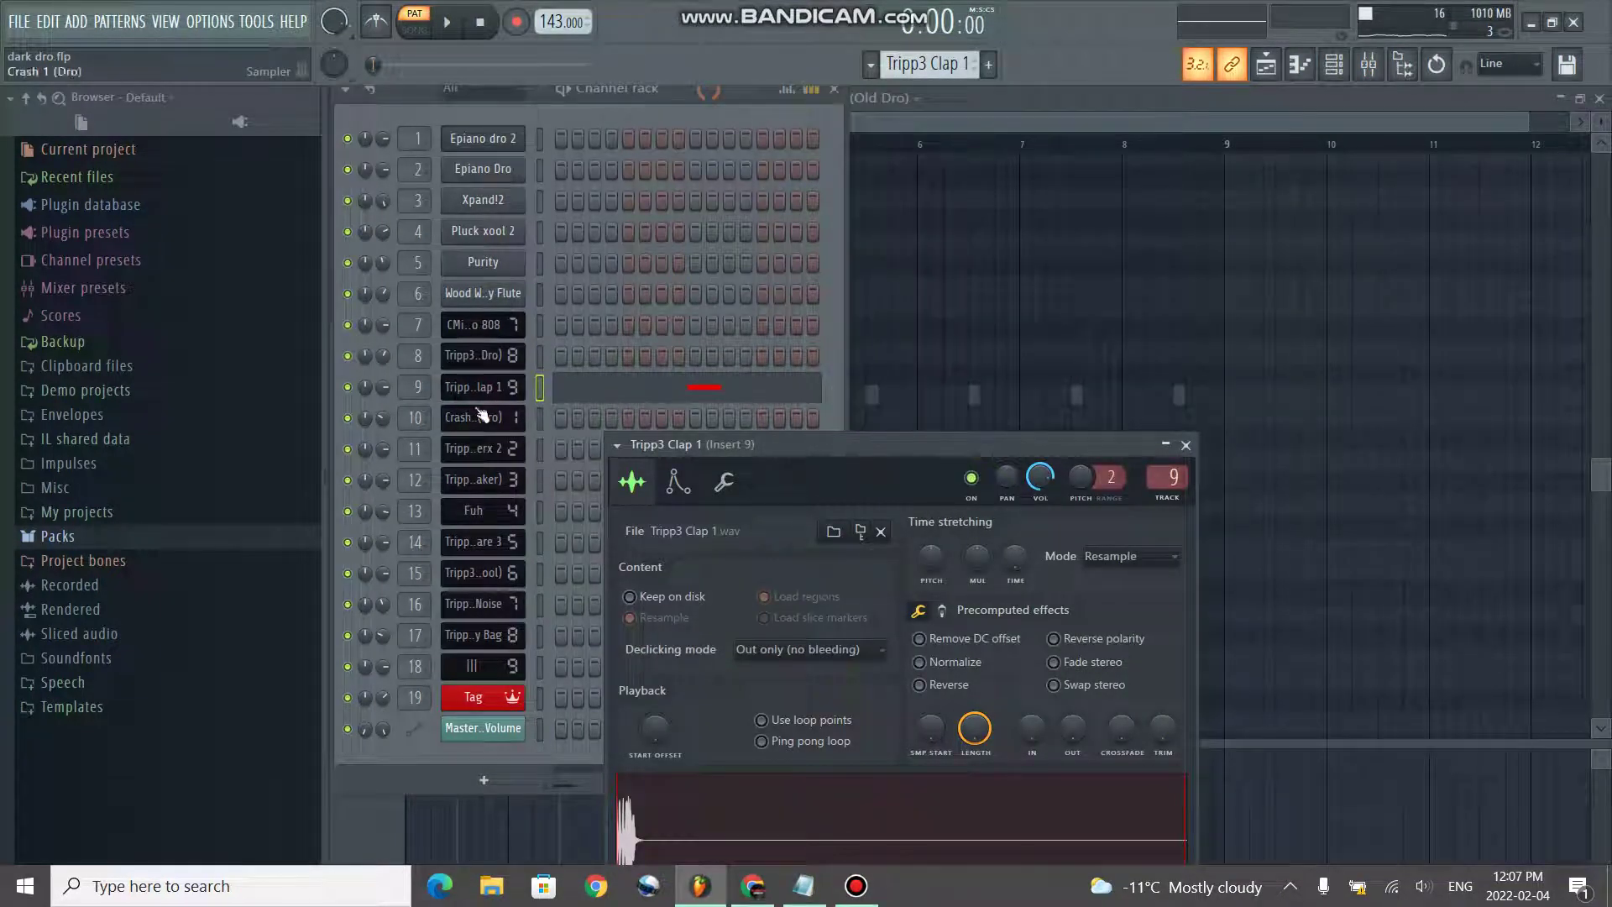
# - Switch to the Crash 1 (Dro) pattern, check the crash's channel settings and sample, and close its window
pyautogui.scroll(-1, 966, 63)
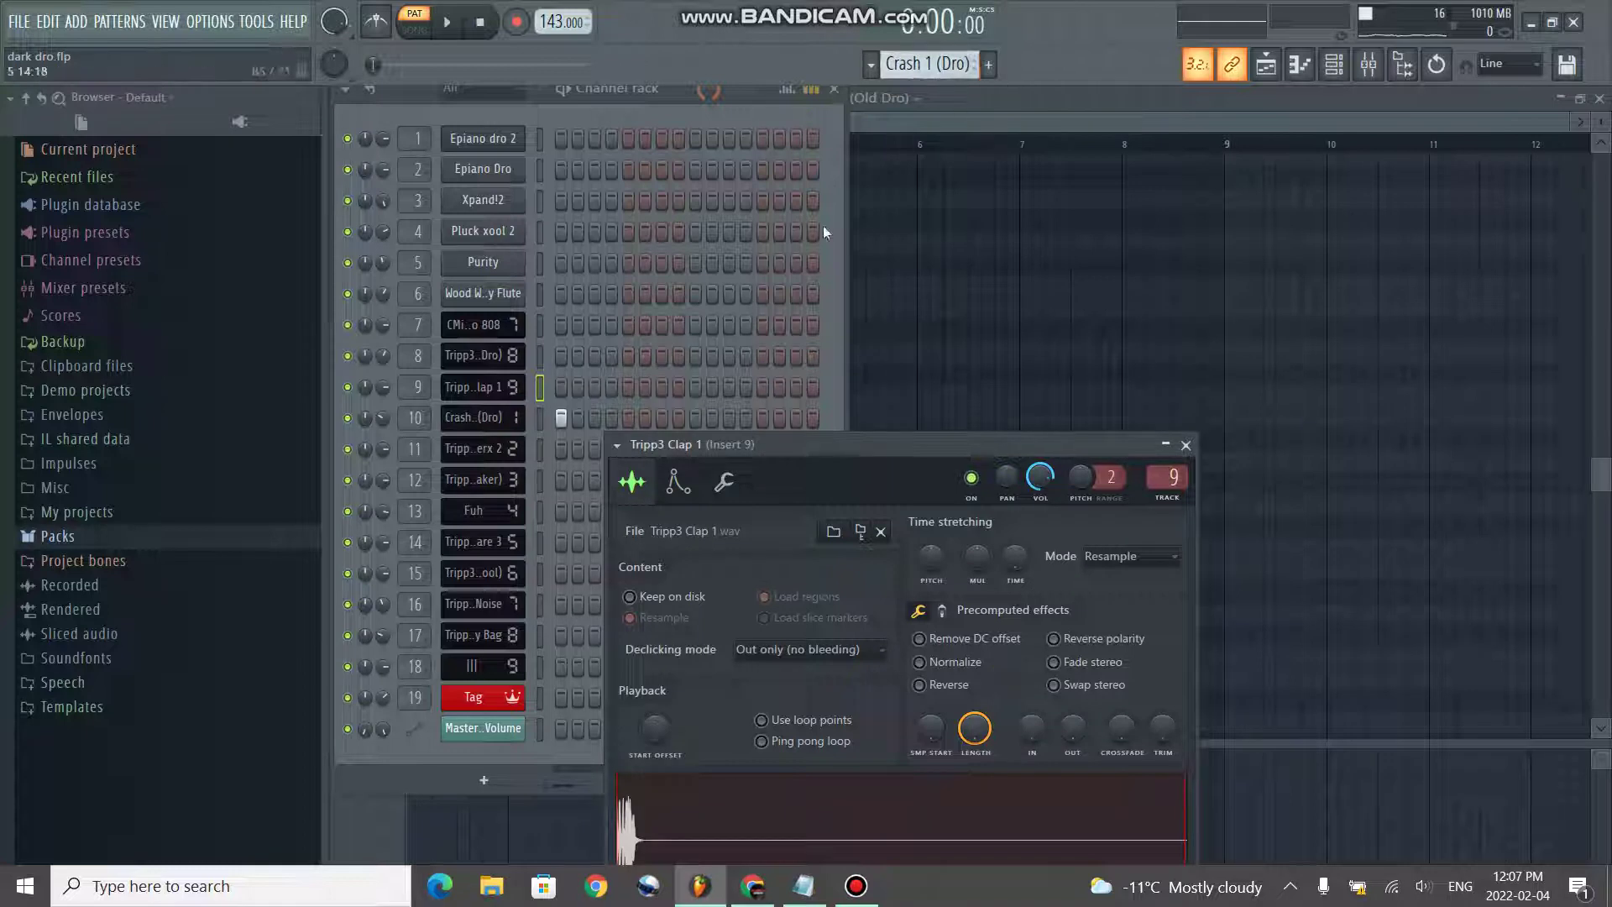
pyautogui.click(492, 428)
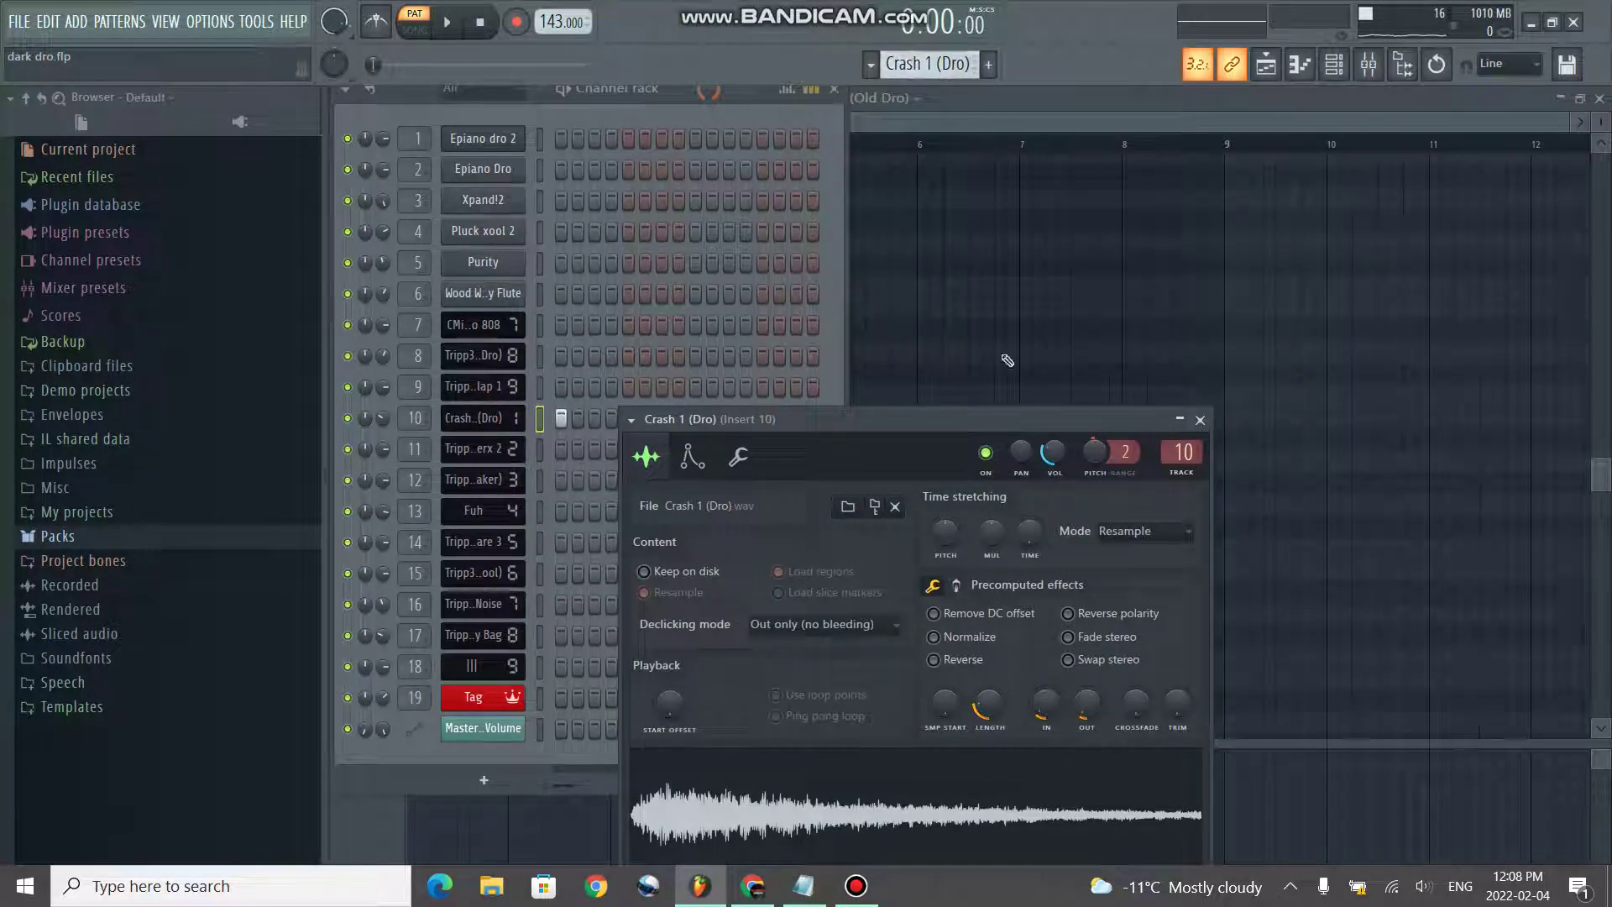
pyautogui.moveTo(1086, 706); pyautogui.dragTo(989, 714)
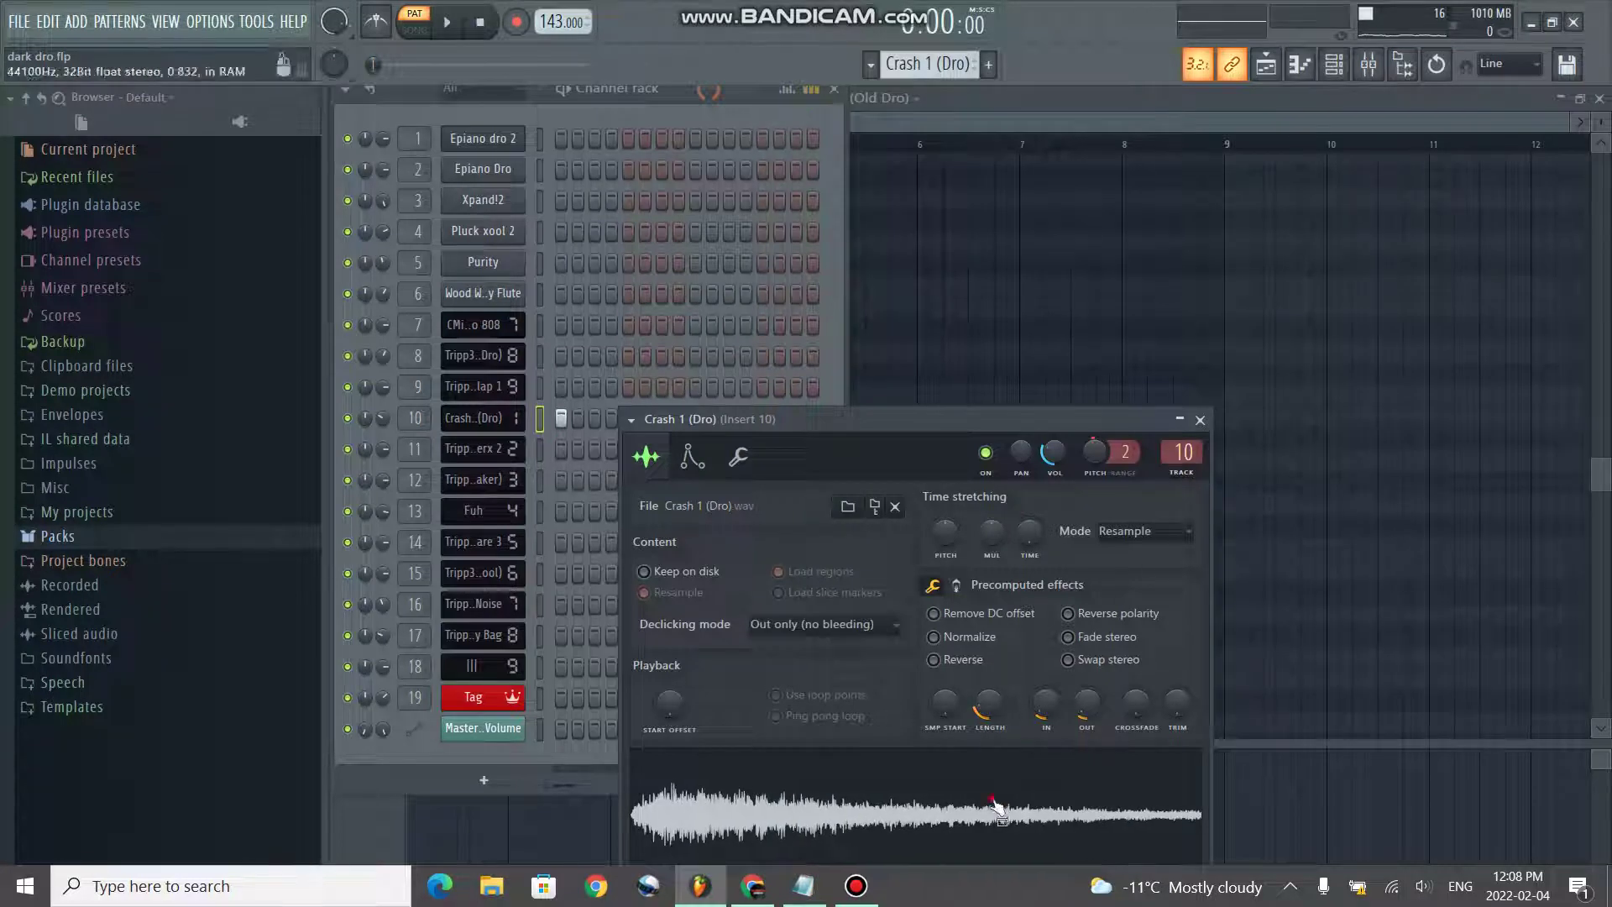
pyautogui.click(1200, 420)
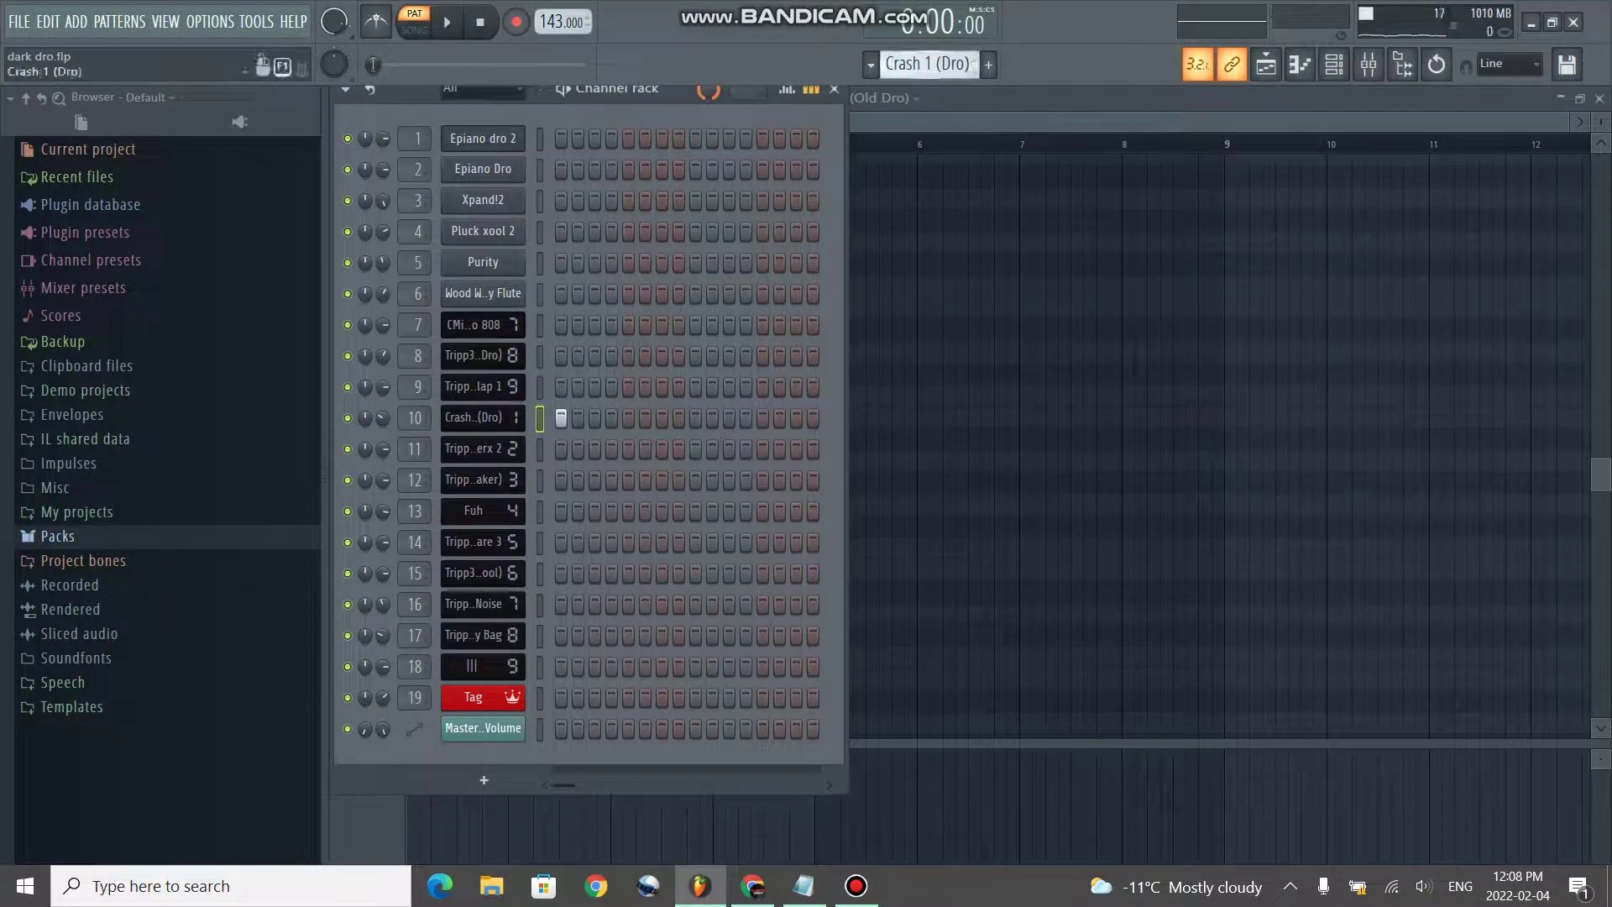
# - Preview the Tripp3 Perx 2 sample from its channel settings, and play its pattern in the piano roll with the metronome on
pyautogui.click(508, 451)
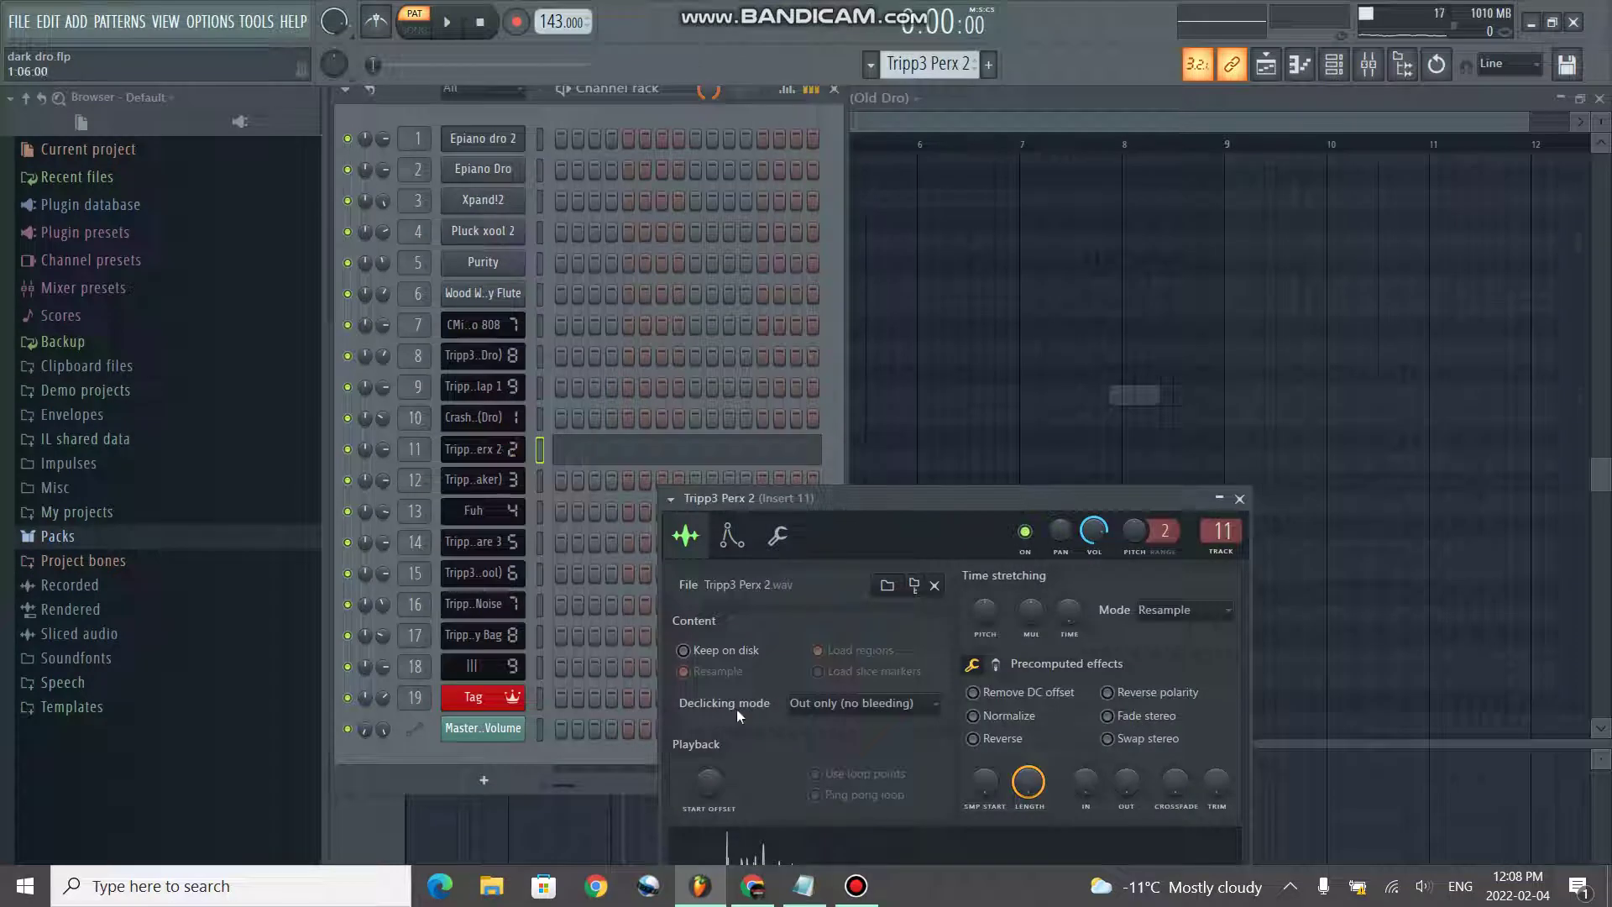
pyautogui.moveTo(844, 501); pyautogui.dragTo(854, 347)
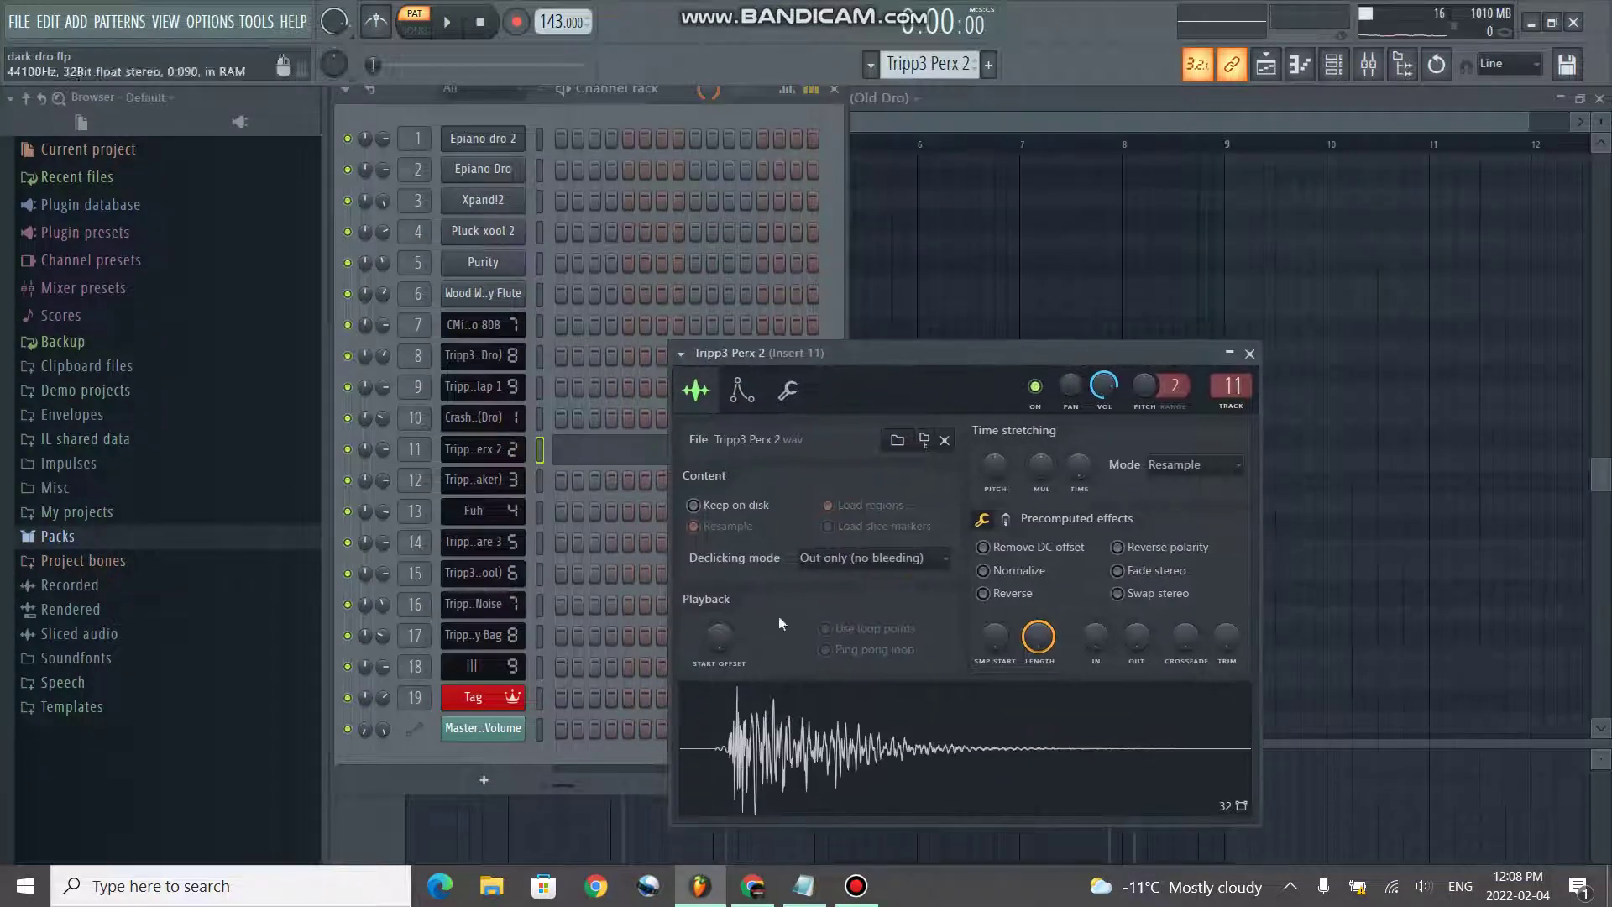
pyautogui.rightClick(541, 449)
pyautogui.click(558, 458)
pyautogui.click(448, 23)
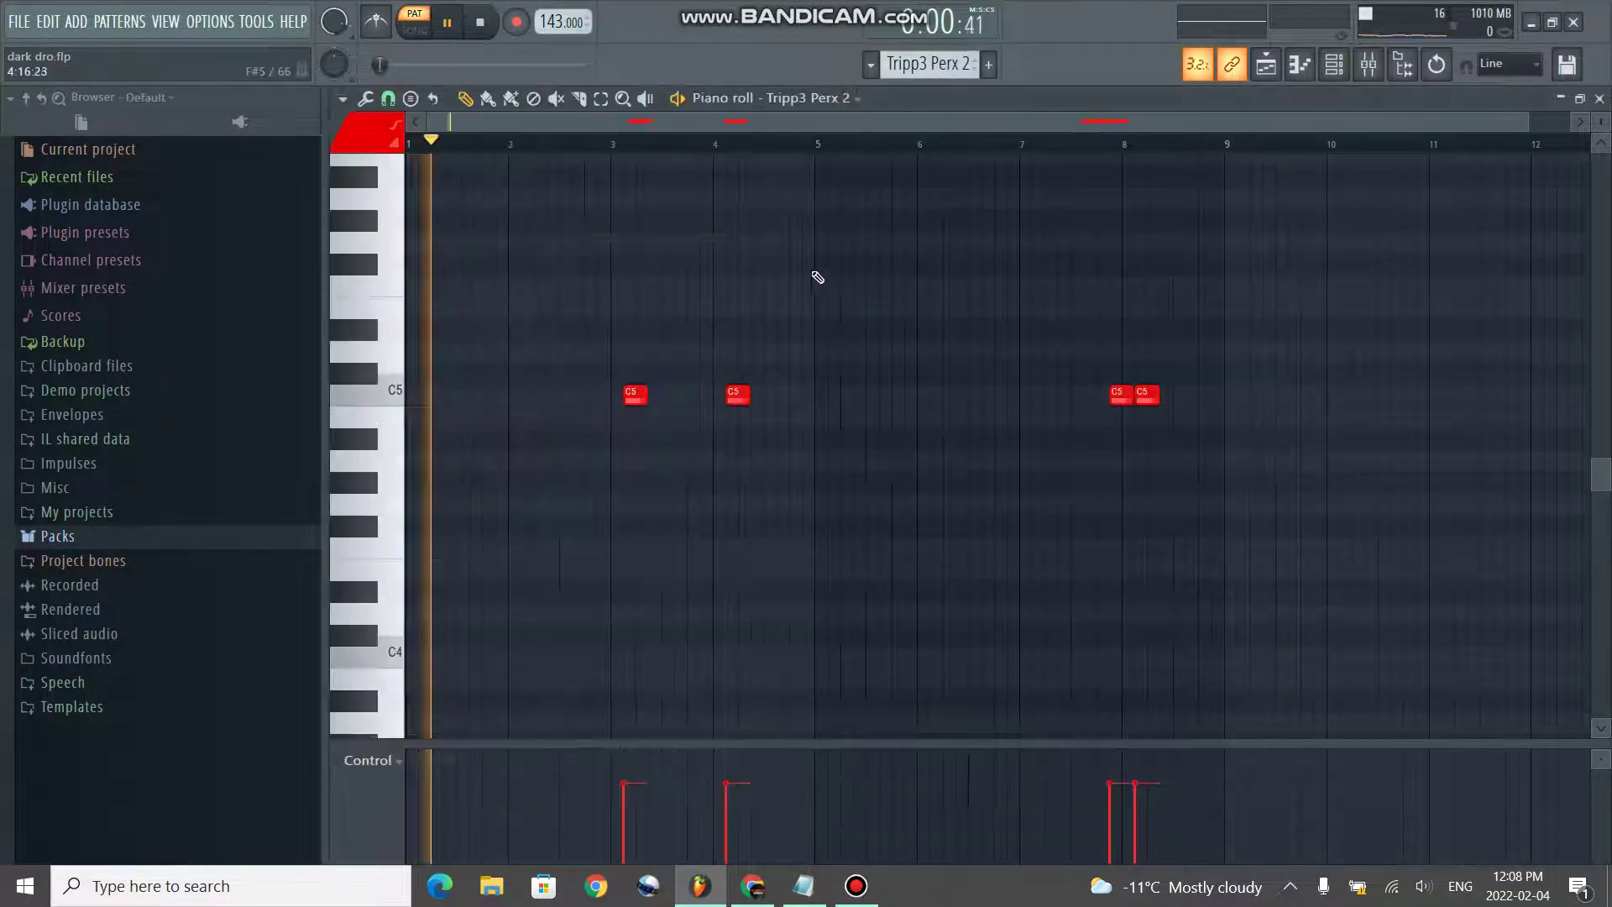
pyautogui.click(377, 22)
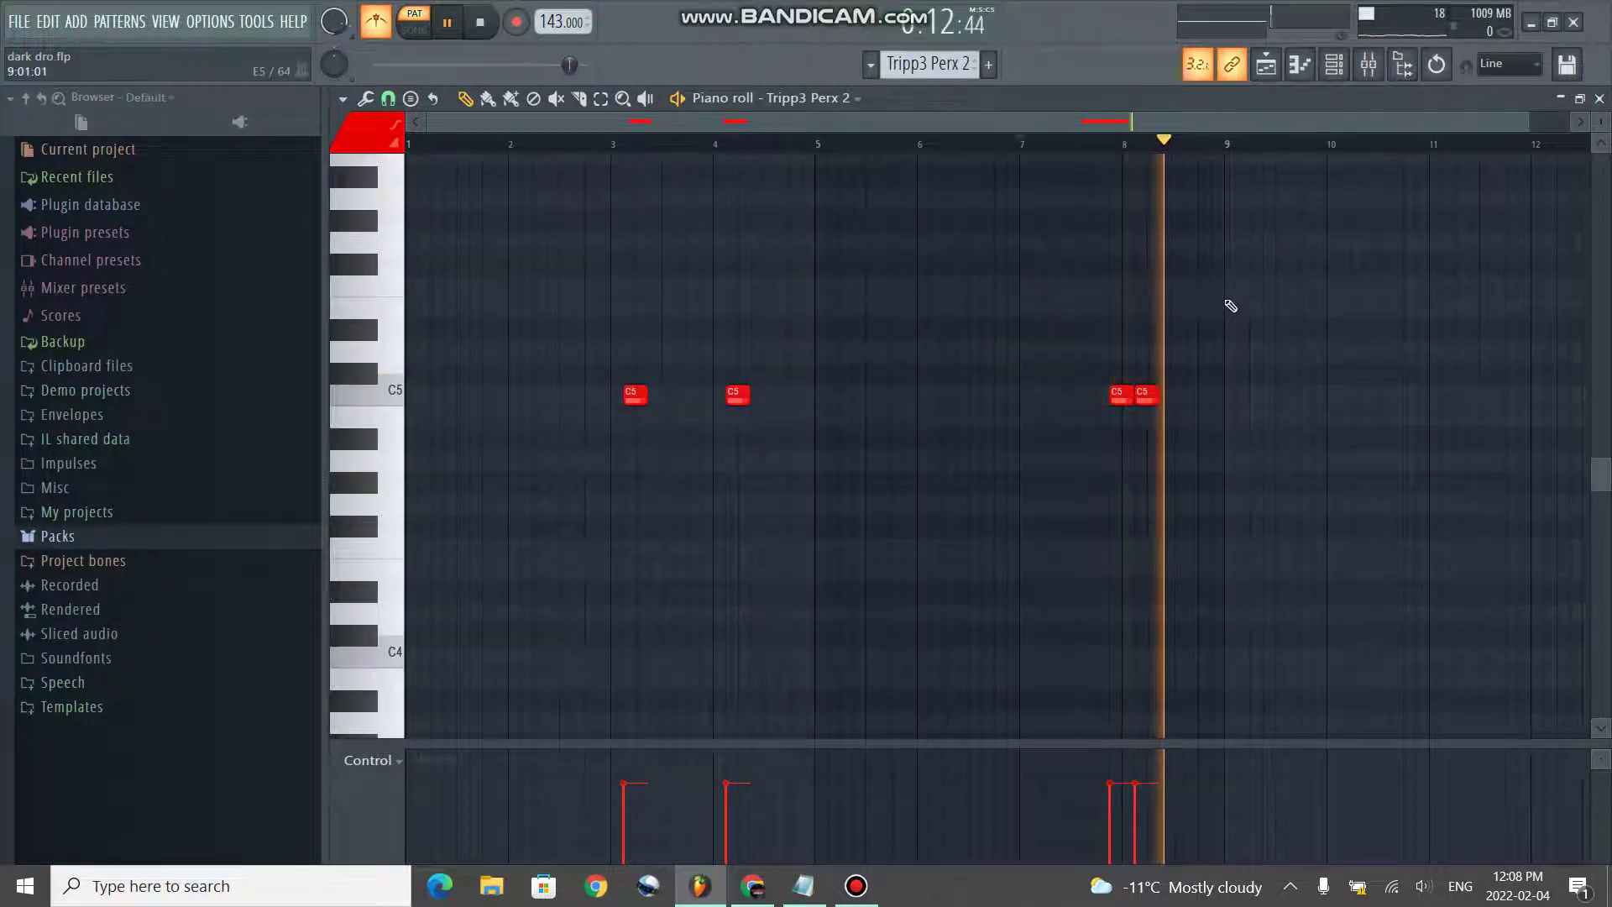
pyautogui.press('space')
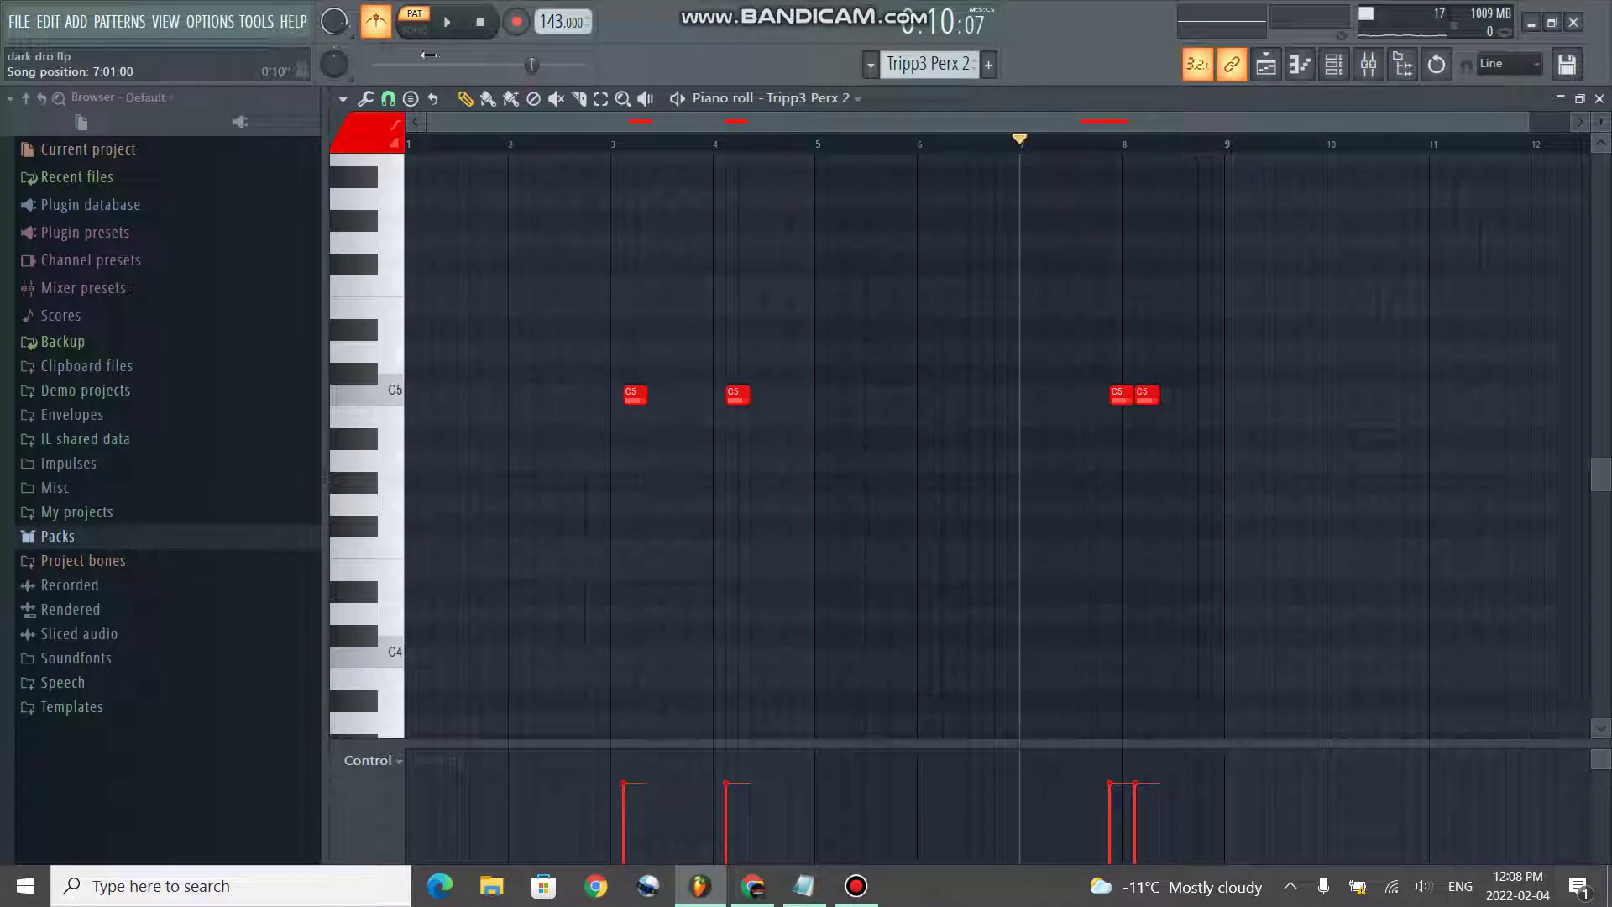
# - Switch to the Tripp3 Perx 3 (Dro Shaker) pattern, open its channel settings and move the window up to preview the sample
pyautogui.press('F6')
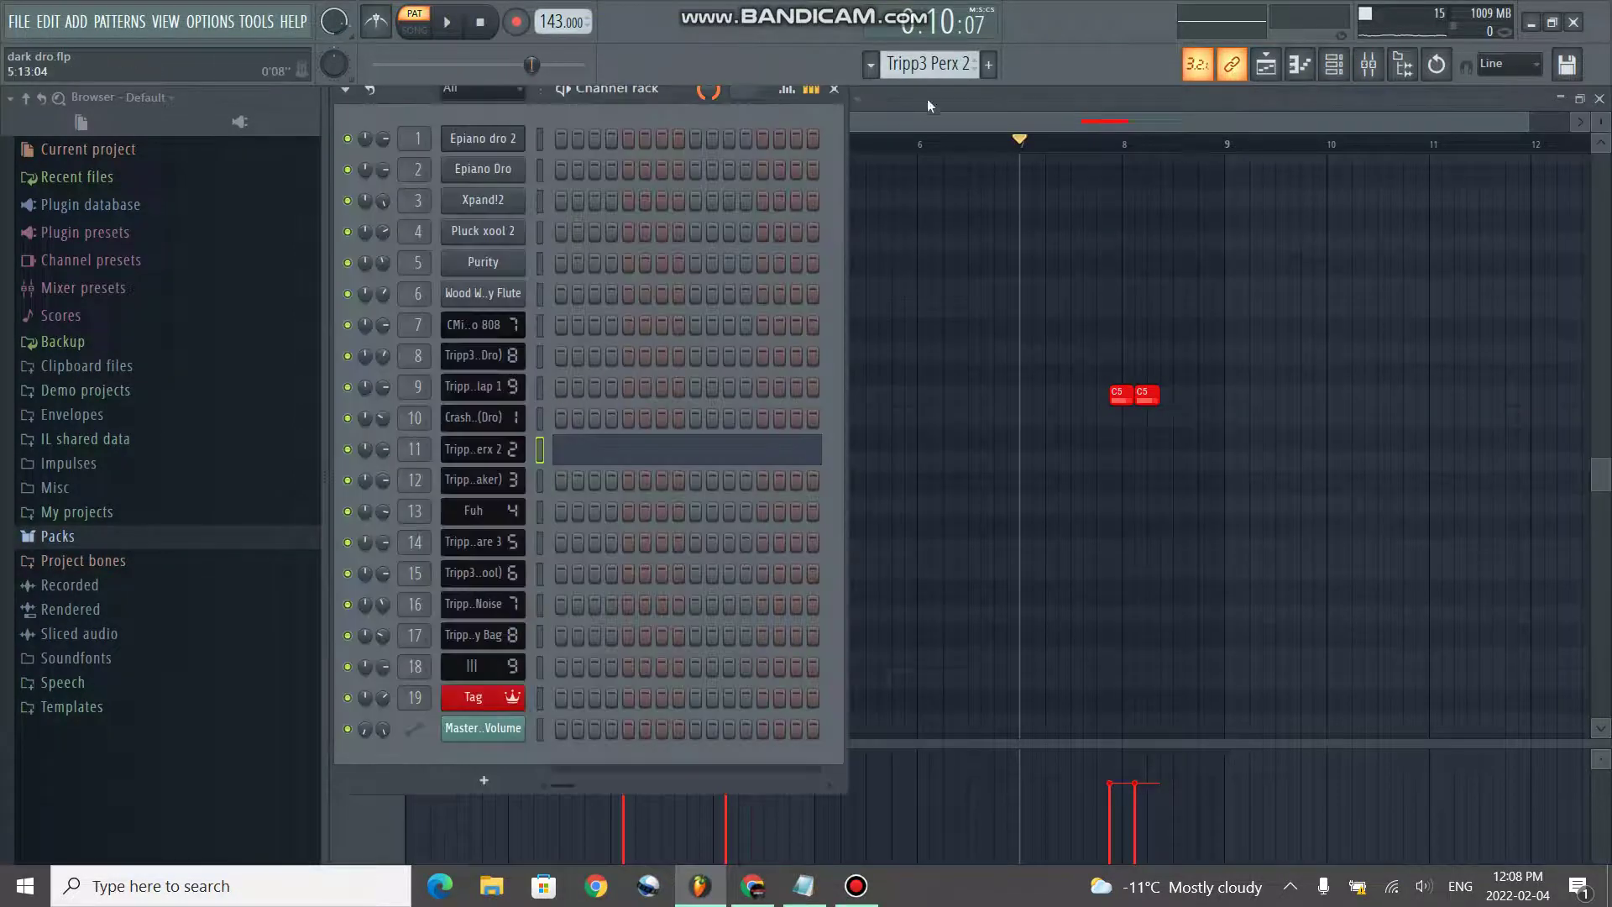
pyautogui.scroll(-1, 930, 65)
pyautogui.click(510, 482)
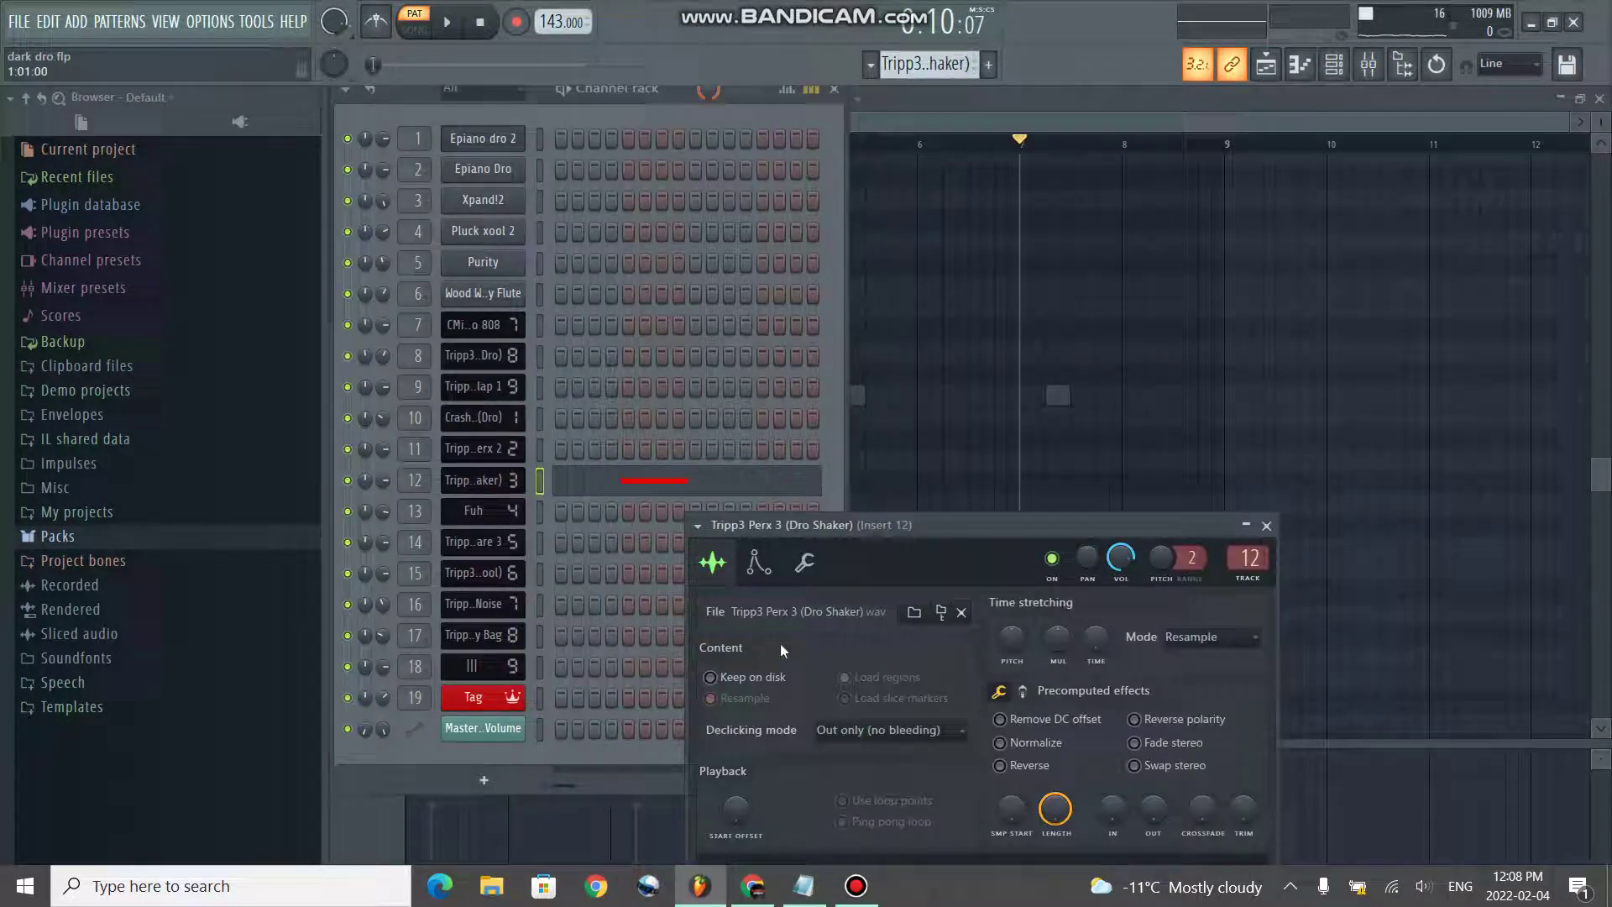
pyautogui.moveTo(864, 519); pyautogui.dragTo(884, 384)
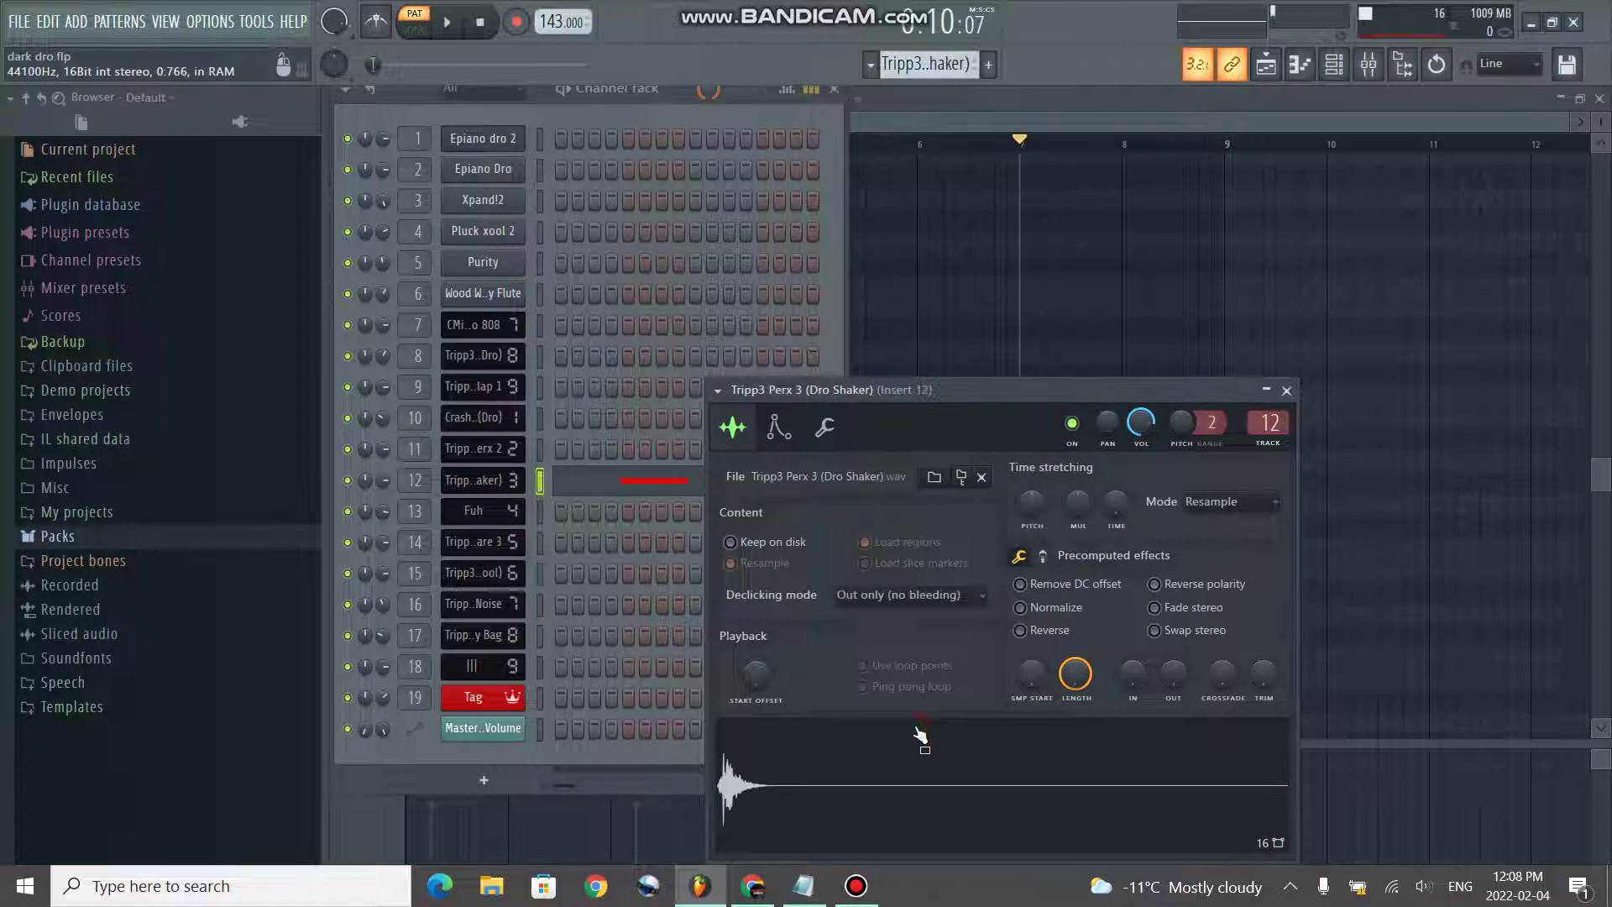
# - Show the Tripp3 Perx 3 (Dro Shaker) pattern in the piano roll and play it, using the metronome for part of the playback
pyautogui.rightClick(514, 480)
pyautogui.click(555, 483)
pyautogui.click(445, 23)
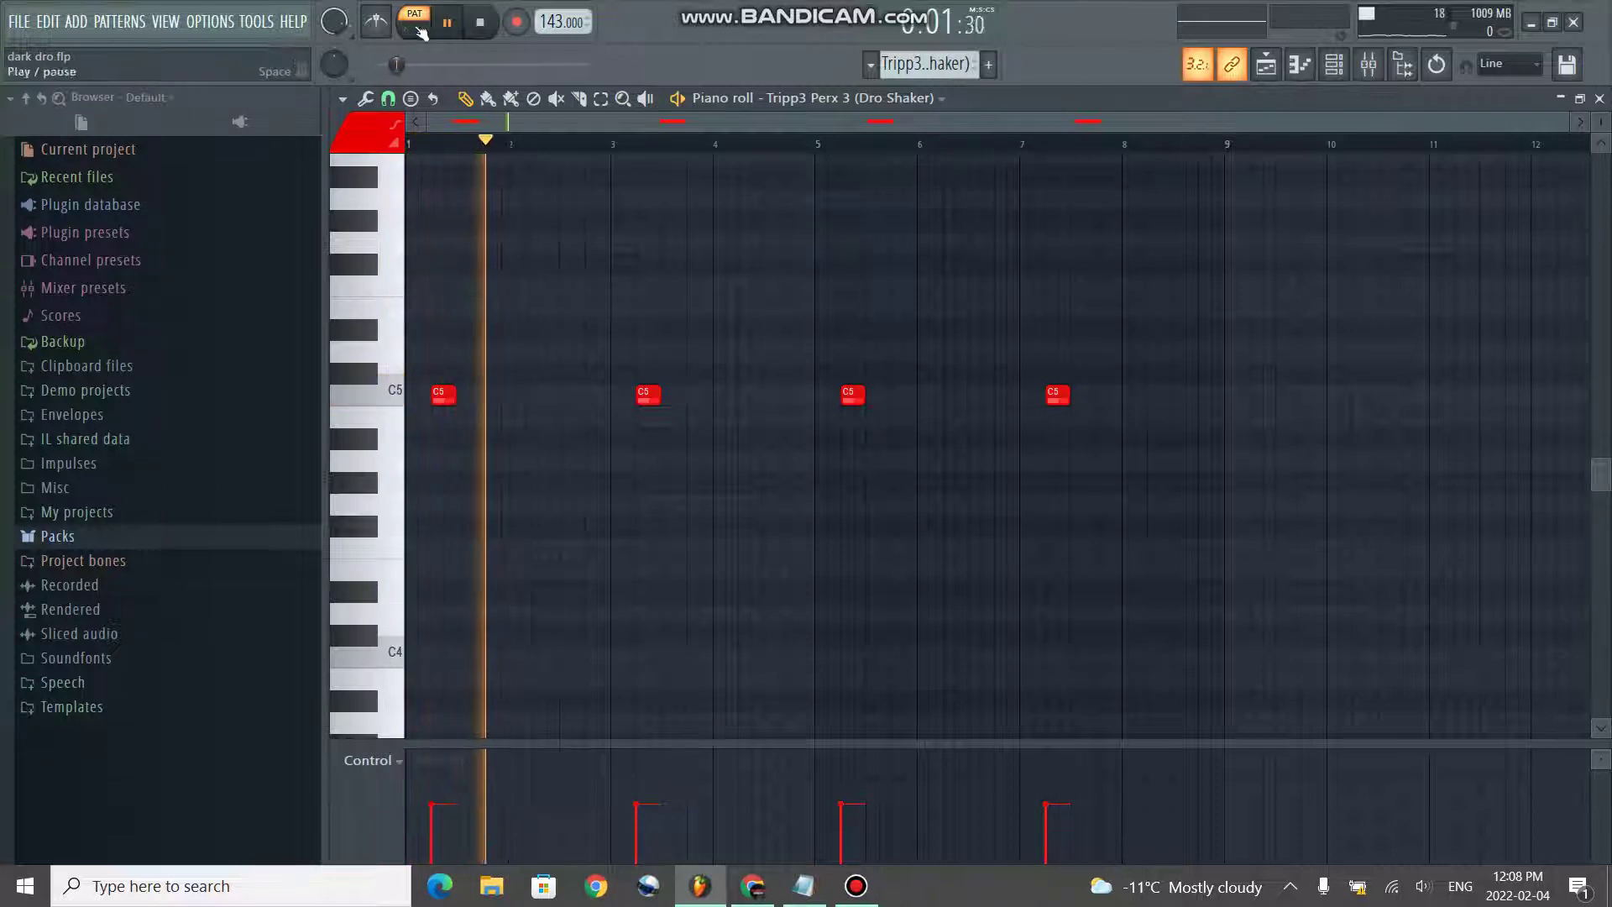
pyautogui.click(375, 23)
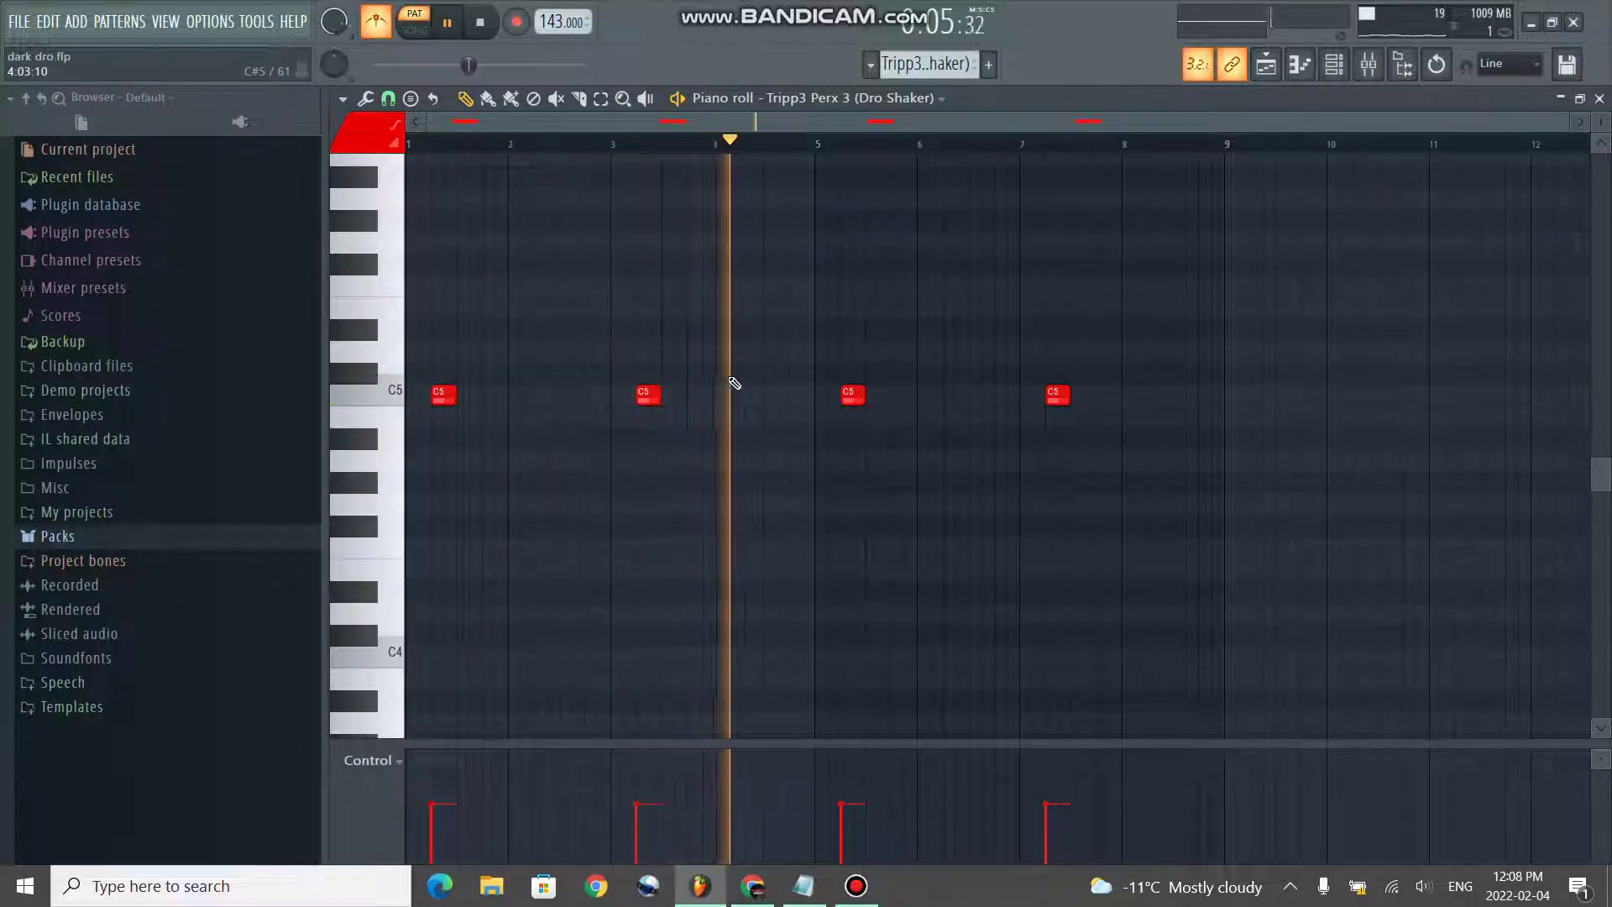
pyautogui.click(377, 25)
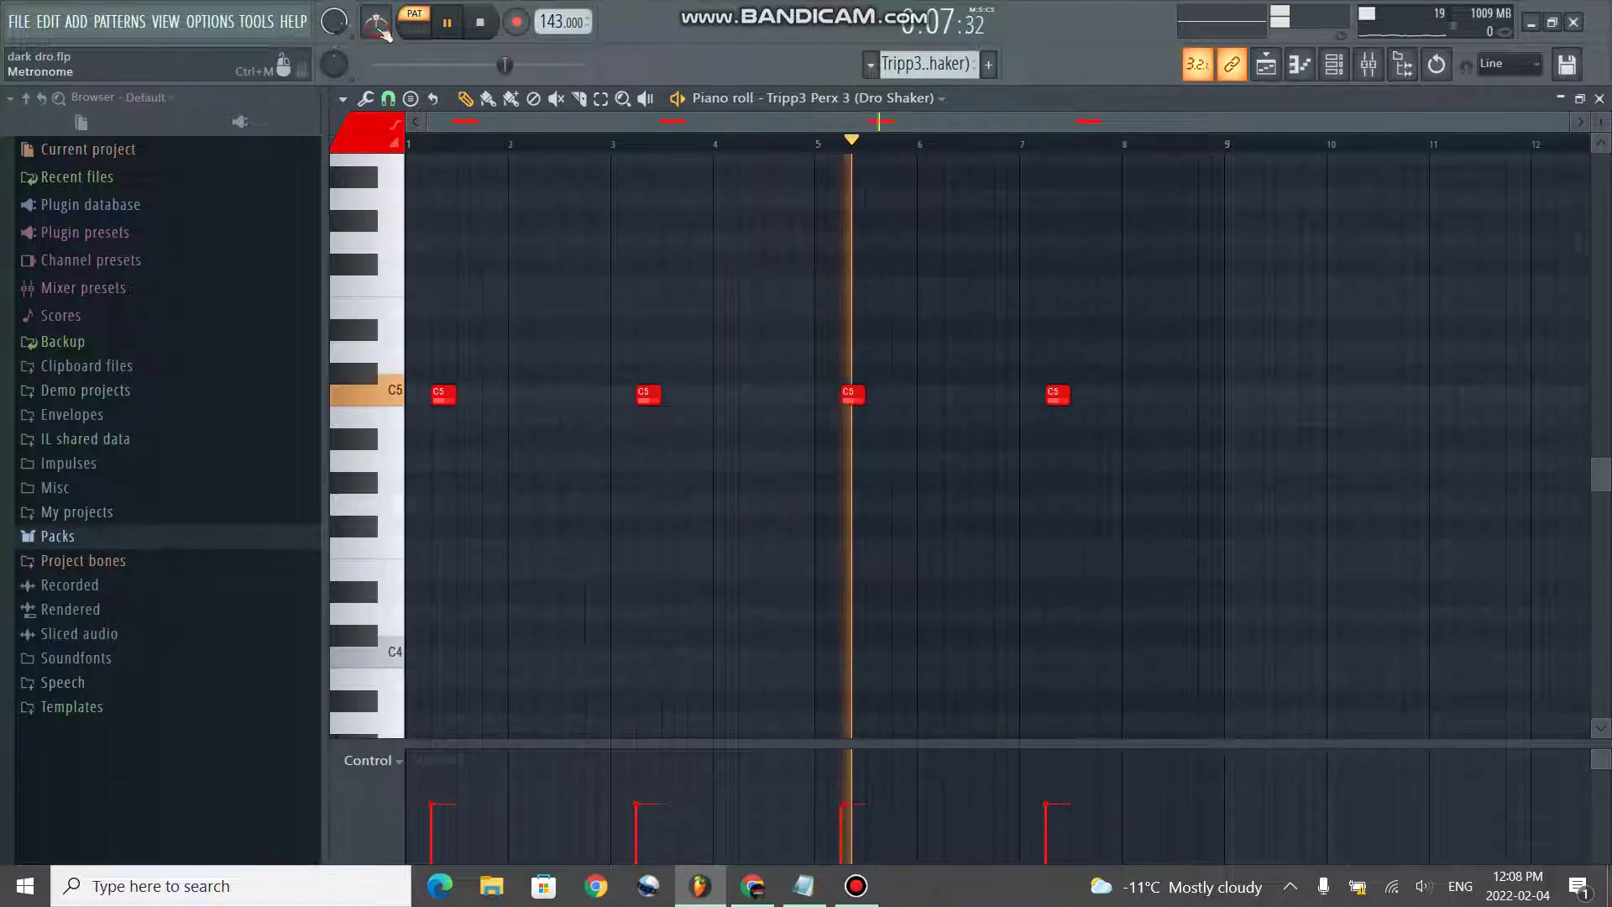
# - Stop playback, return to the channel rack, switch to the Fuh pattern and open the Fuh channel settings
pyautogui.click(1334, 63)
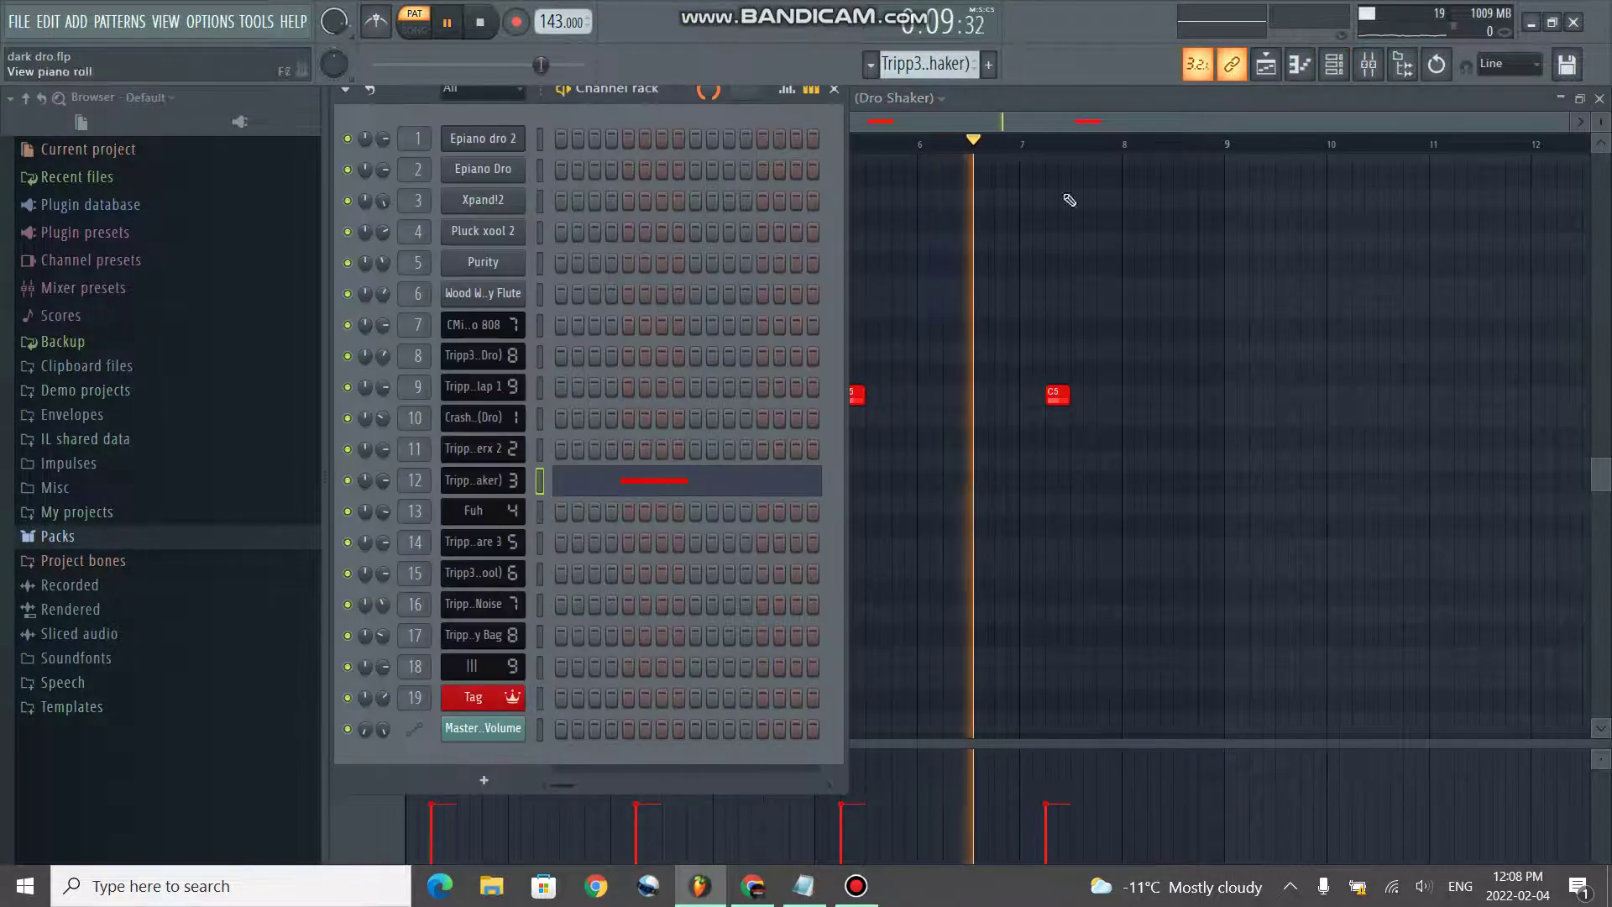
pyautogui.press('space')
pyautogui.scroll(-1, 924, 63)
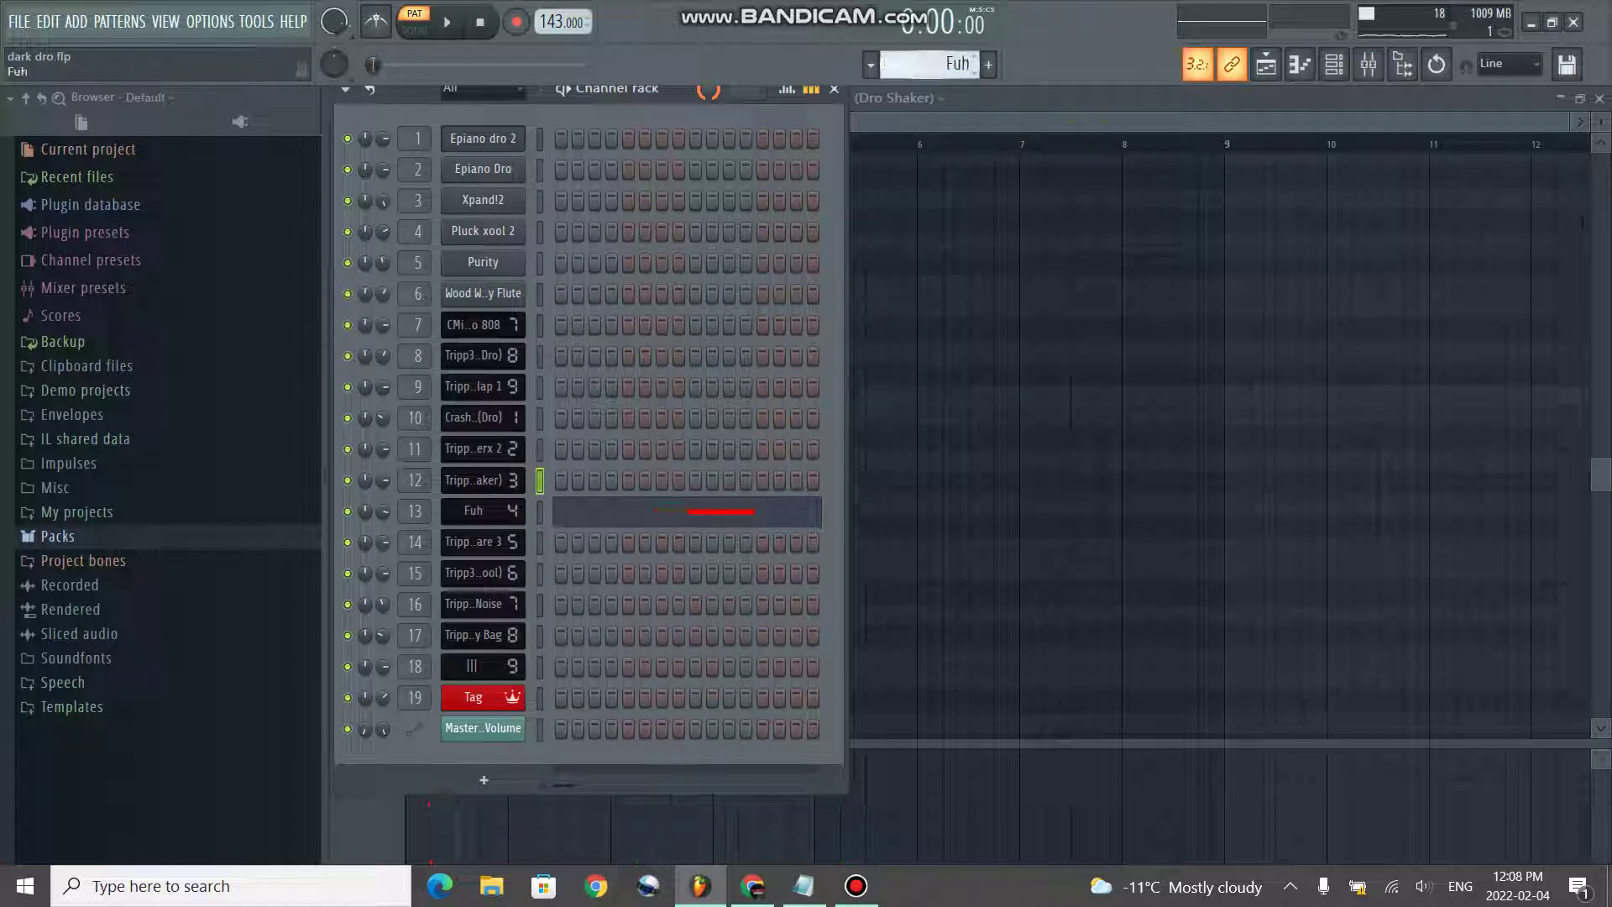
pyautogui.click(504, 511)
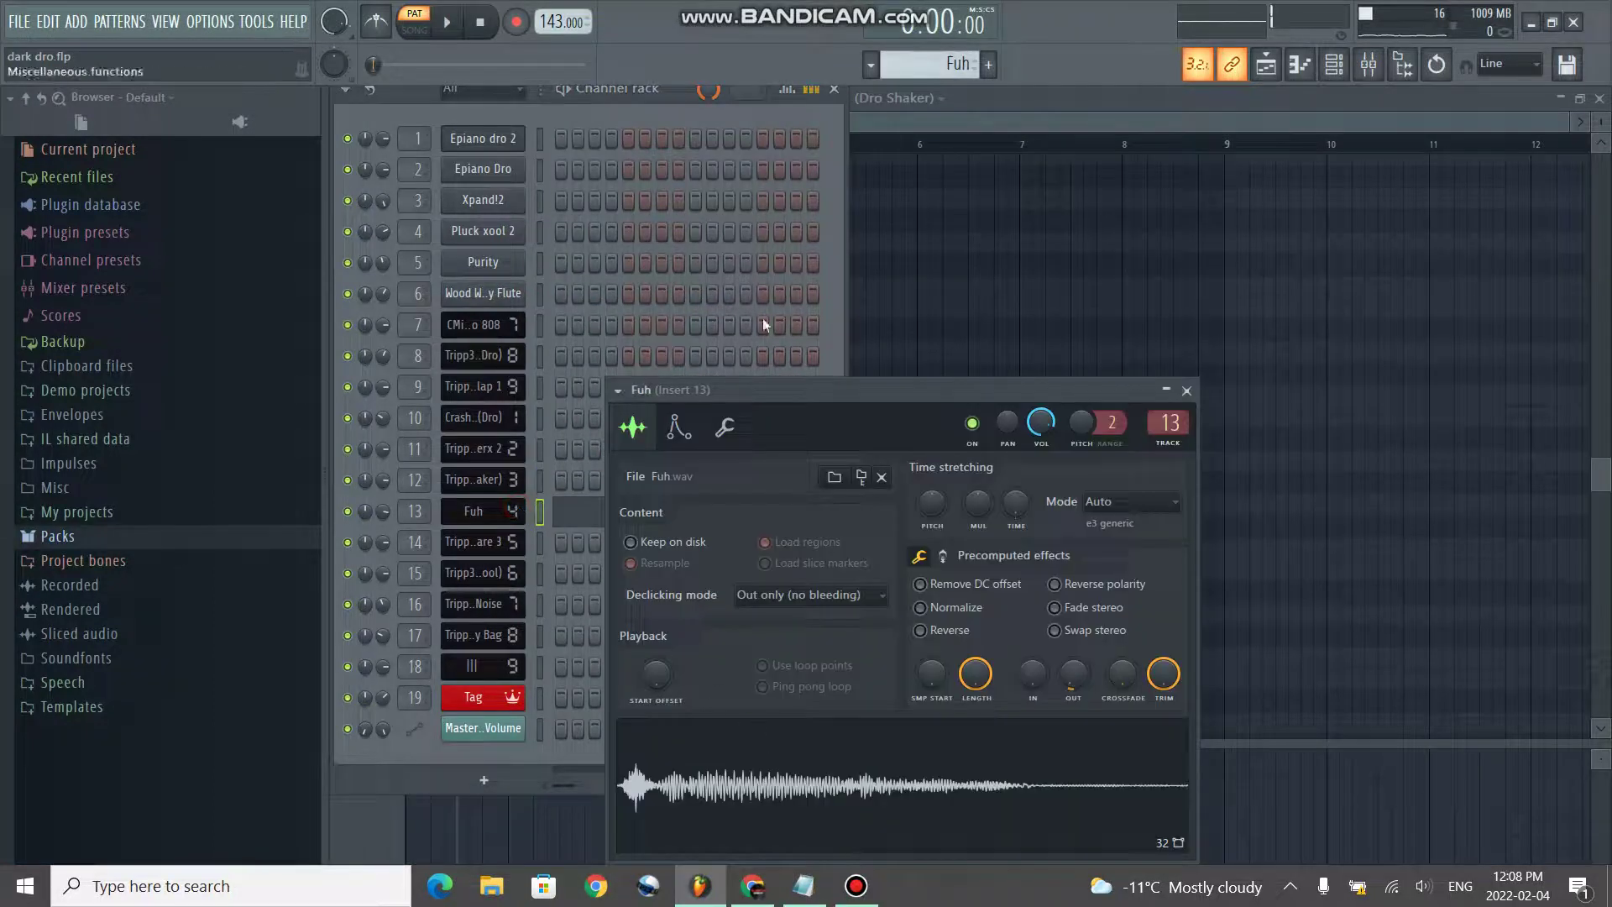
# - Switch to the Tripp3 Snare 3 pattern, open the snare's channel settings and try out its silence trimming
pyautogui.scroll(-1, 966, 61)
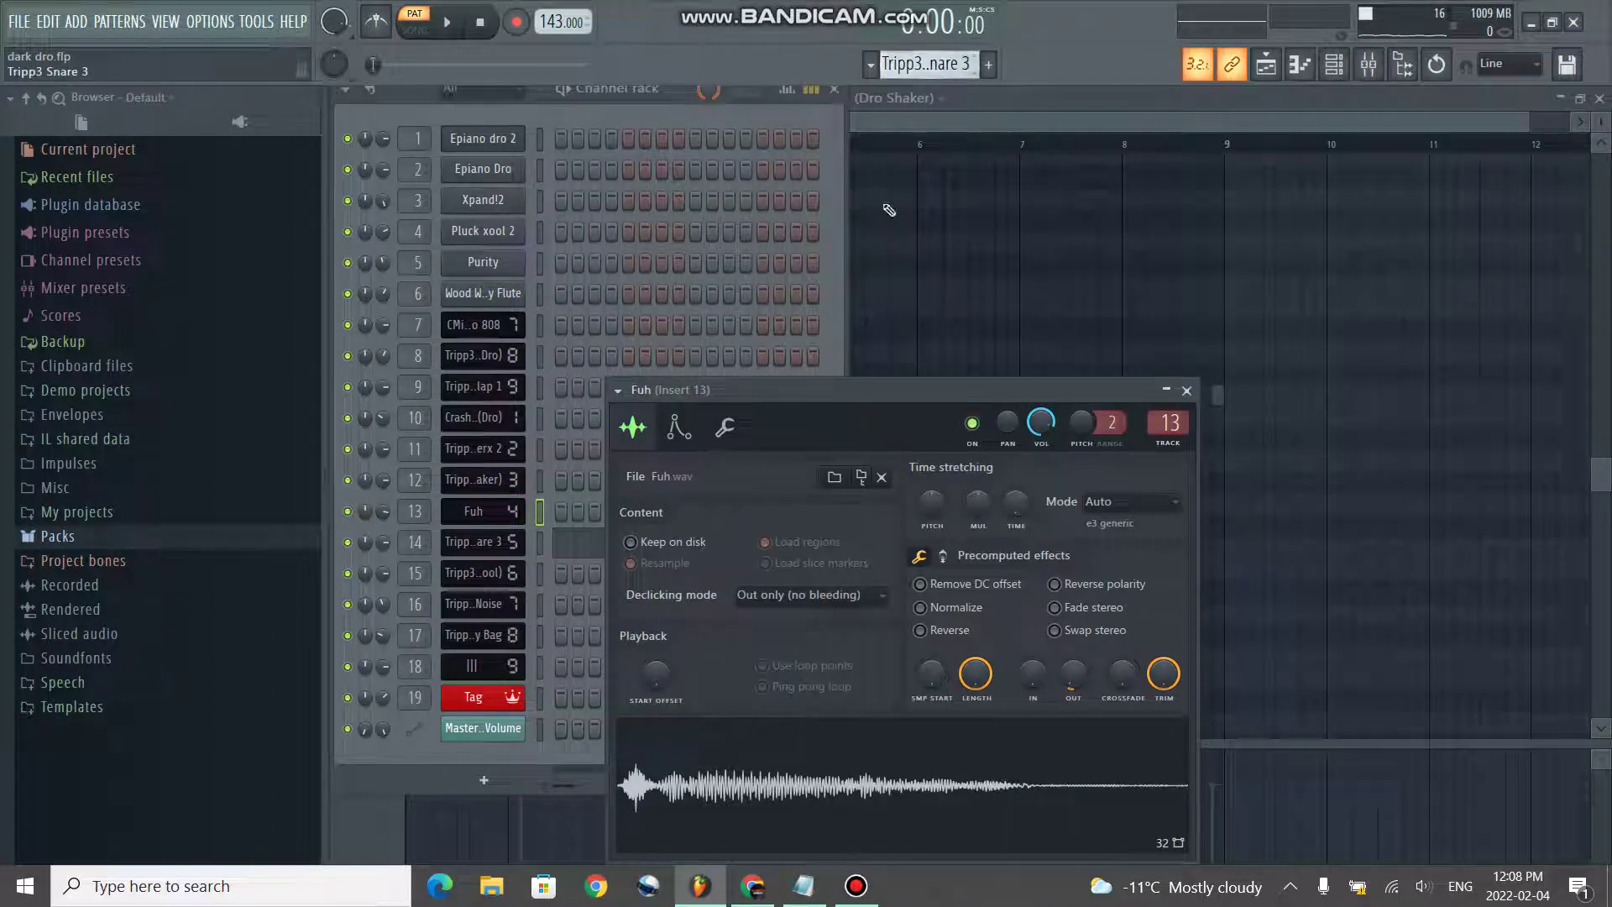
pyautogui.click(514, 554)
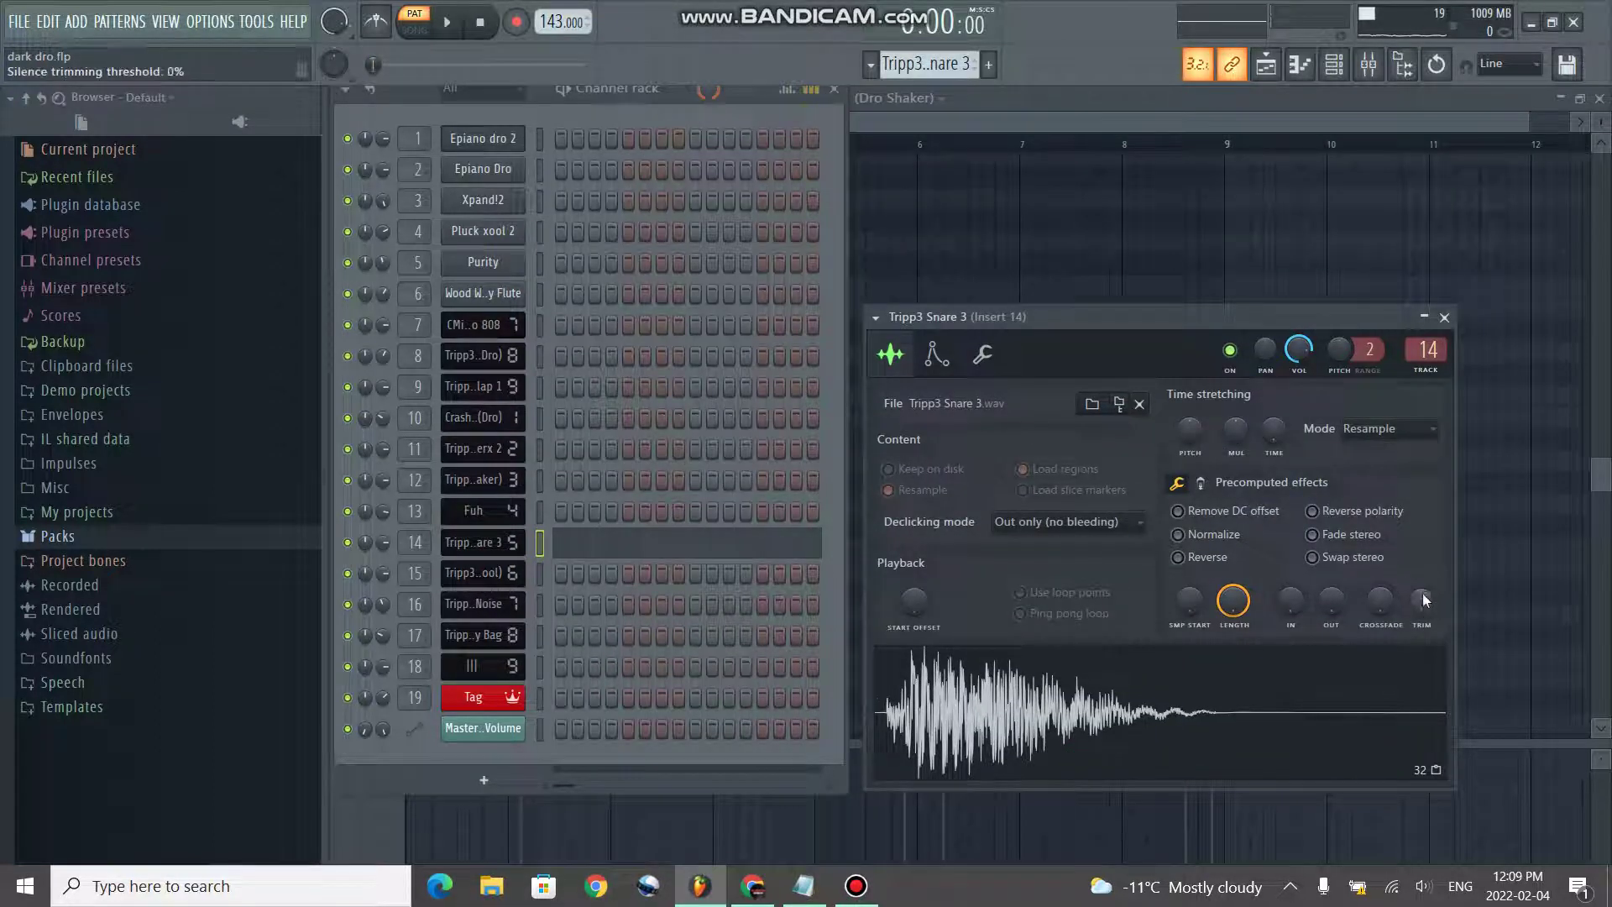
pyautogui.moveTo(1421, 599); pyautogui.dragTo(1421, 557)
pyautogui.moveTo(1427, 613); pyautogui.dragTo(1428, 672)
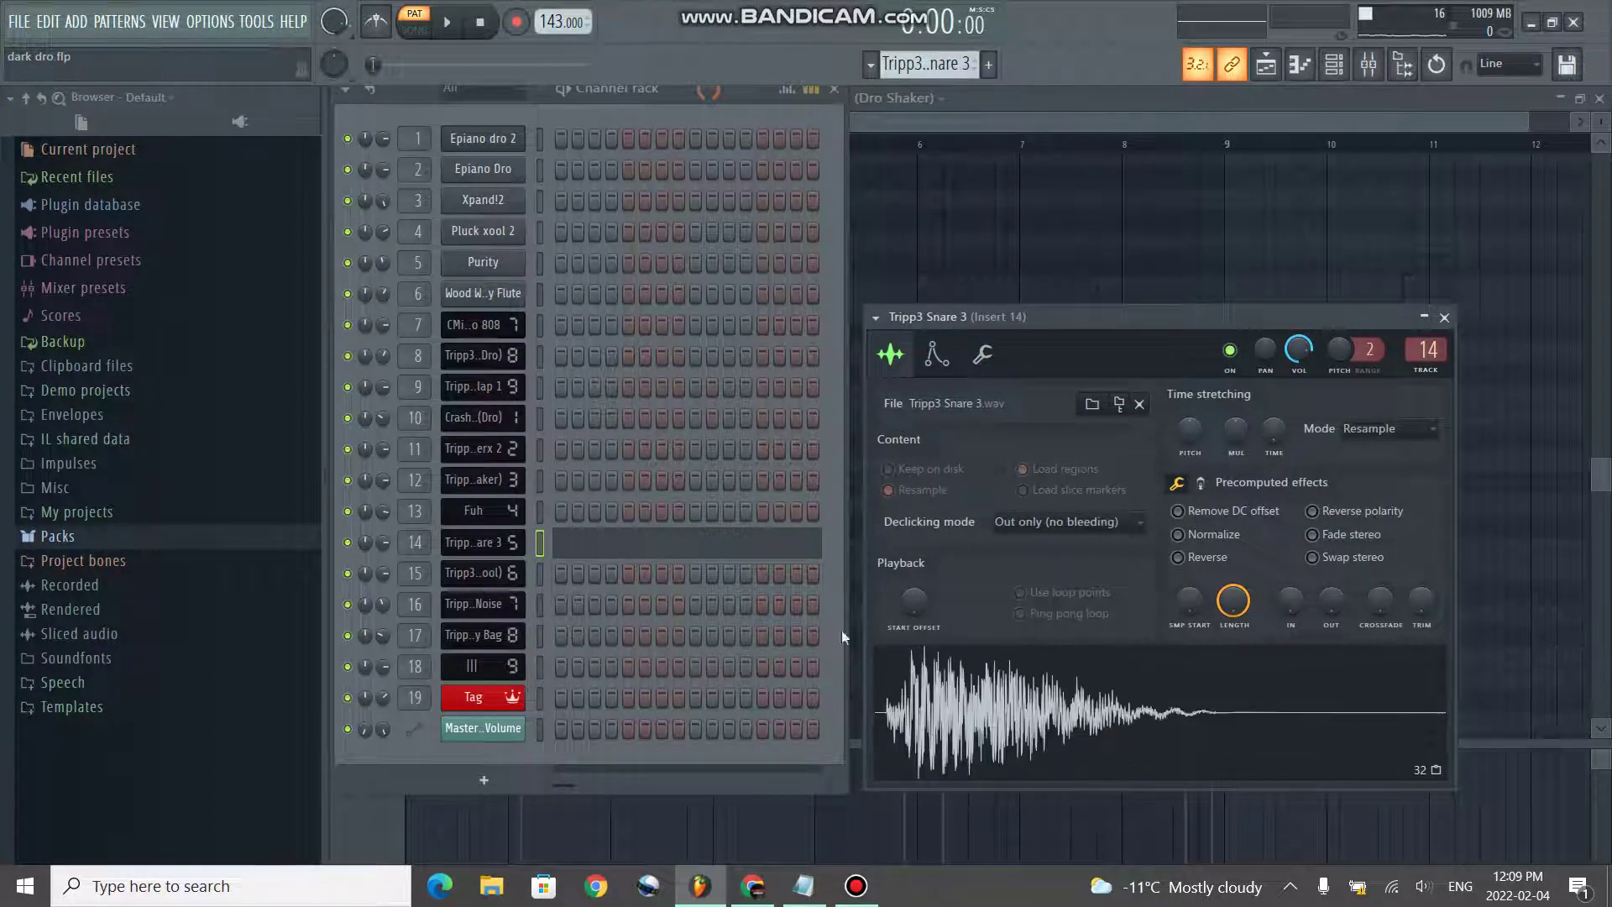
# - Play the Tripp3 Snare 3 pattern in the piano roll with the metronome on, jumping to bar 5 during playback
pyautogui.rightClick(502, 554)
pyautogui.click(566, 536)
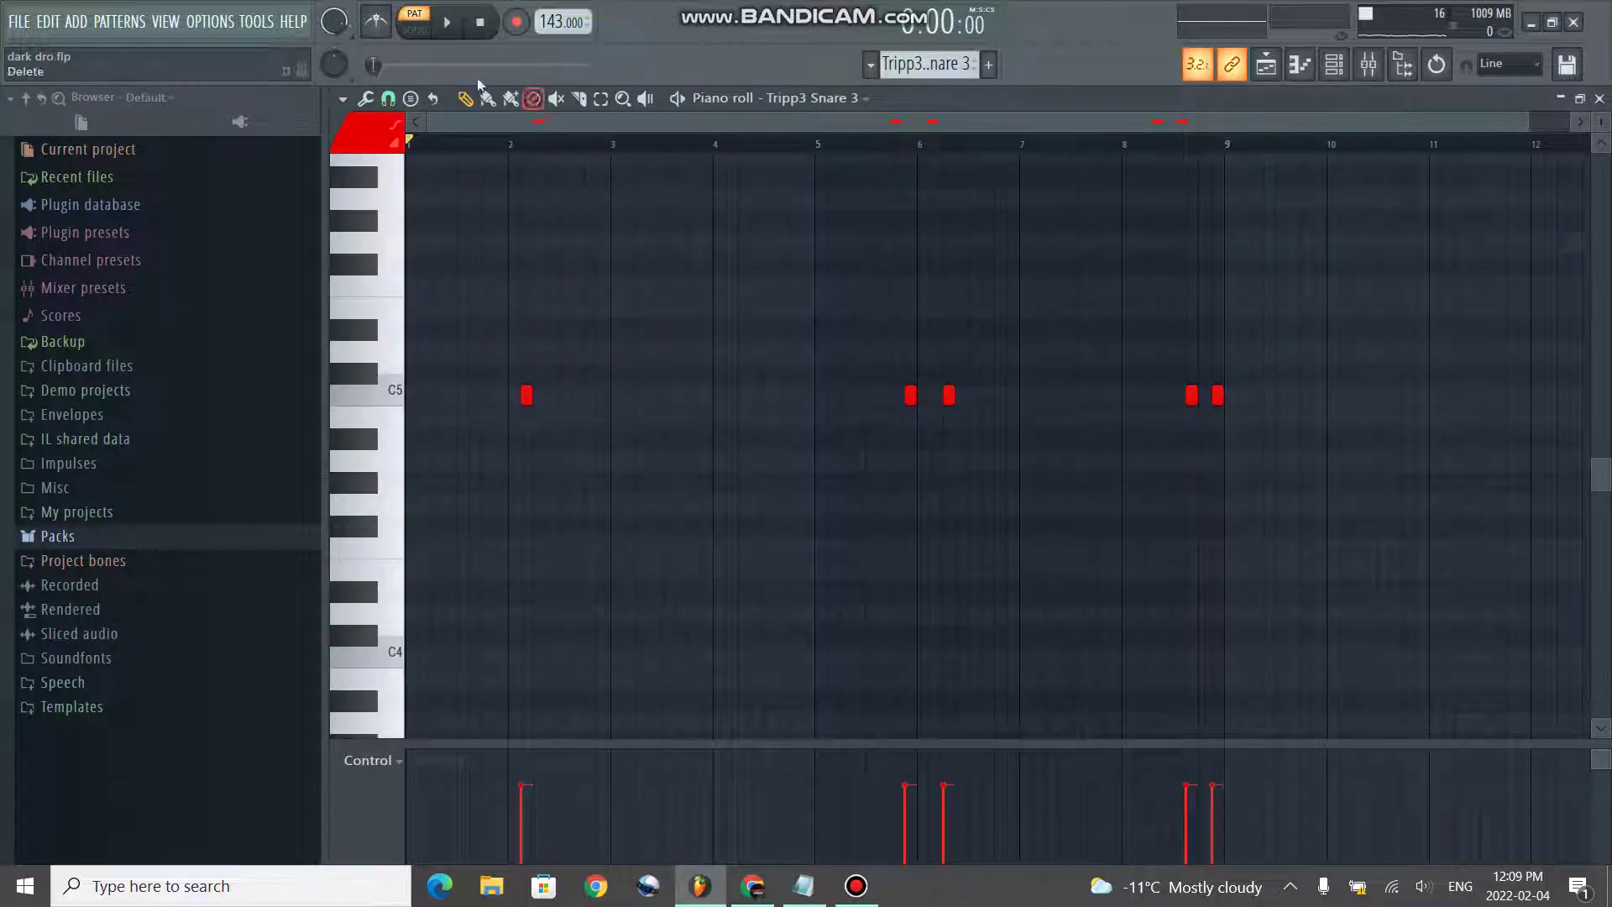
pyautogui.press('space')
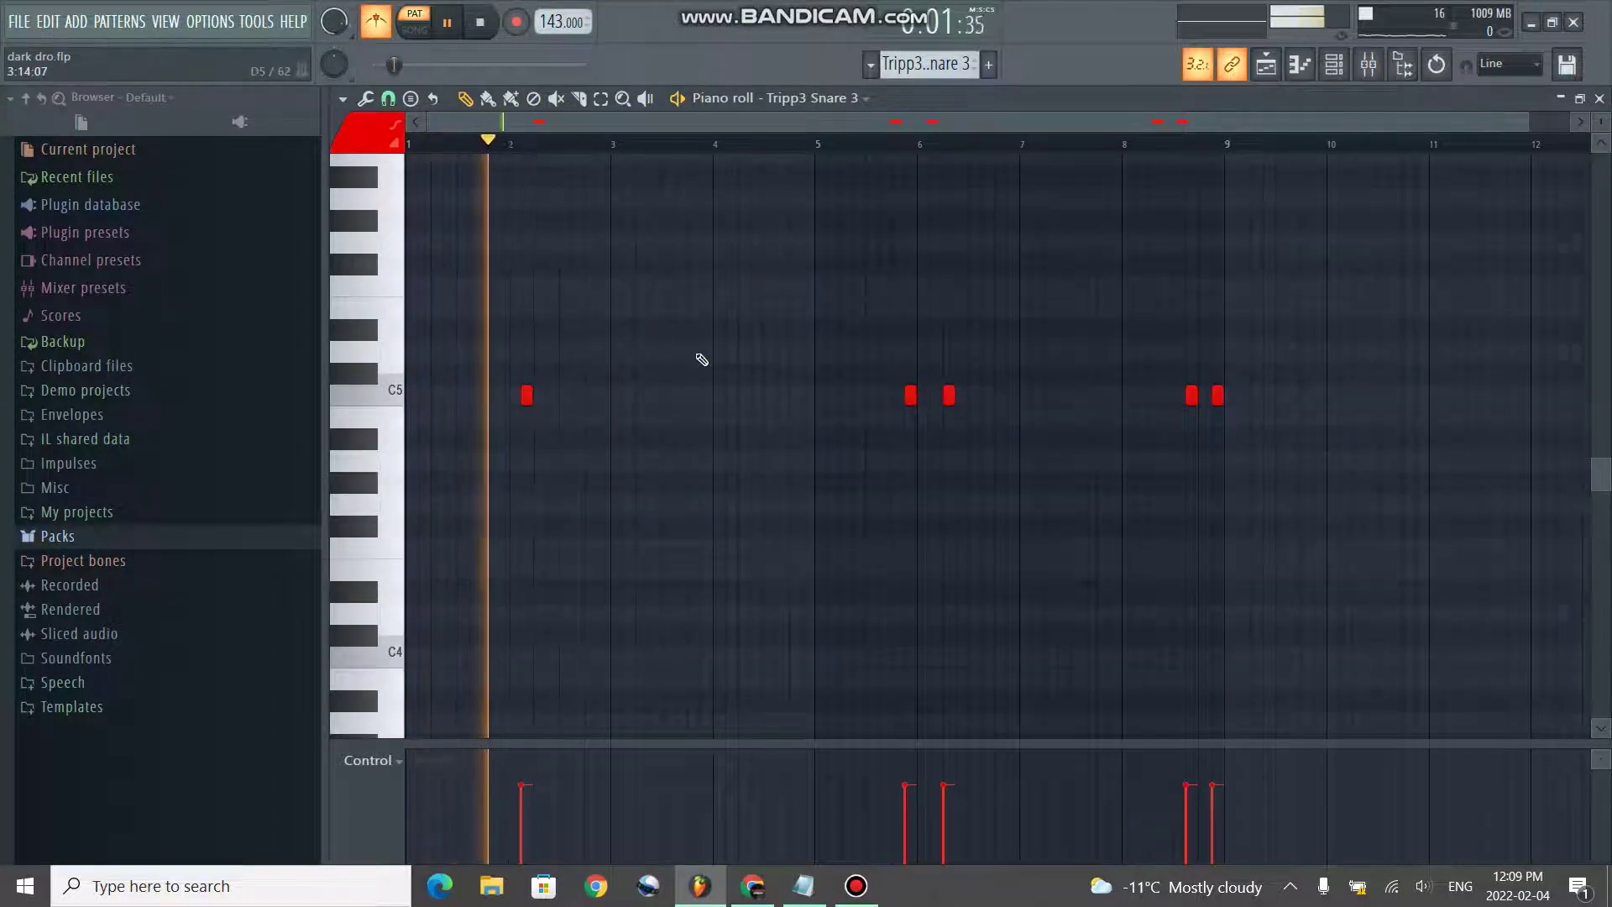
pyautogui.click(821, 145)
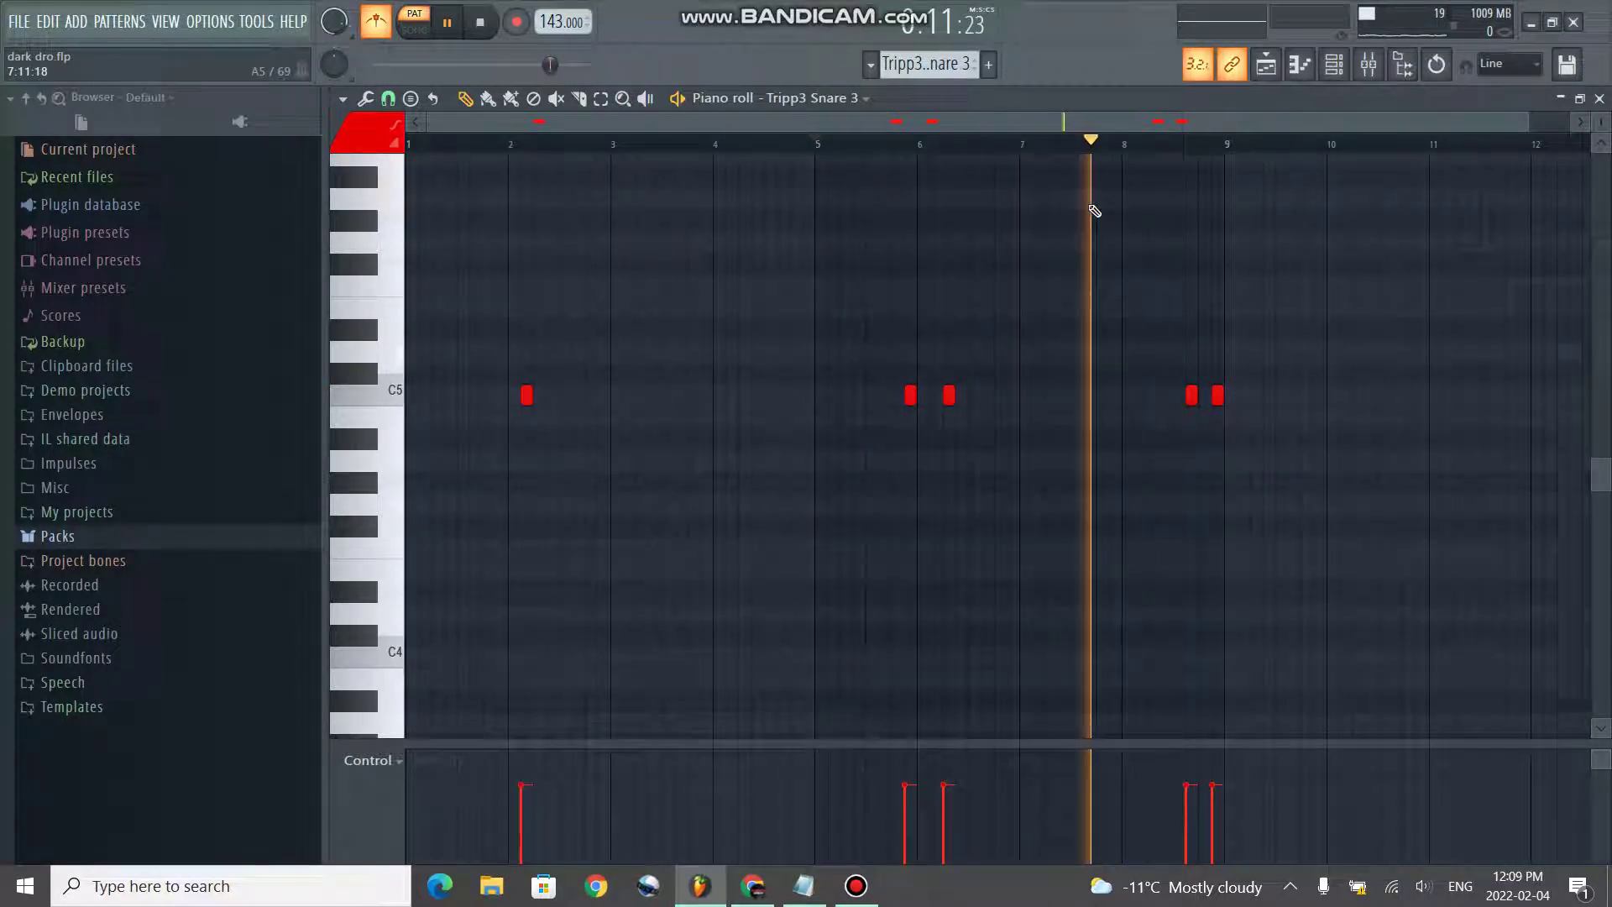
pyautogui.press('space')
# - Close the piano roll, switch to the Tripp3 Xhant 1 (Dro x Xool) pattern, open its channel settings and move the window up
pyautogui.click(1601, 98)
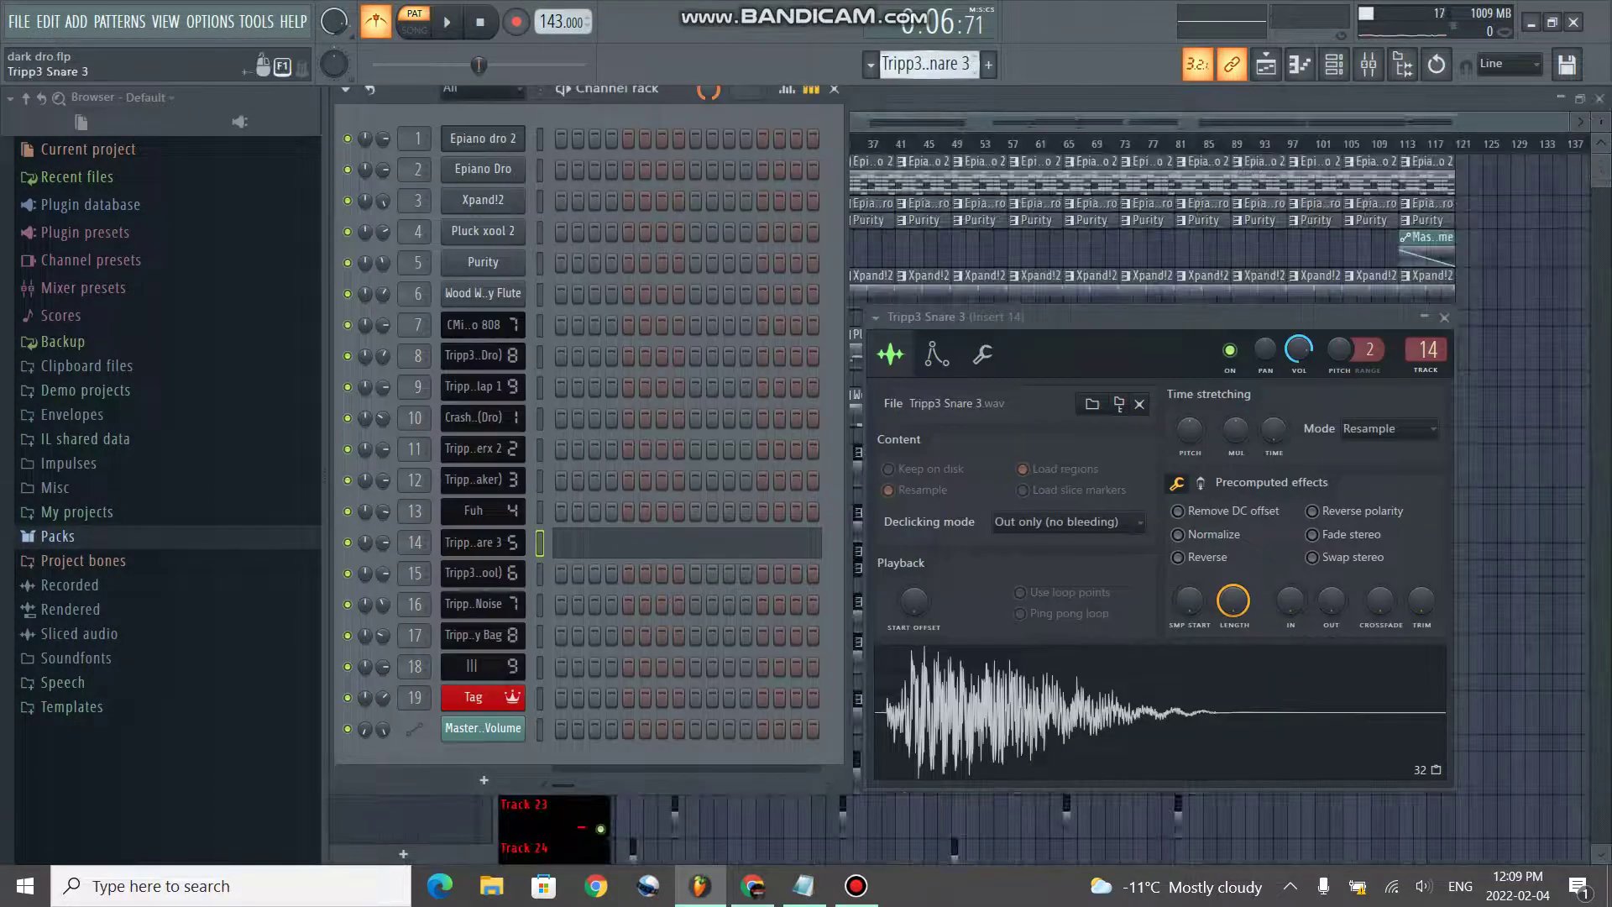
pyautogui.press('Right')
pyautogui.click(471, 578)
pyautogui.moveTo(917, 605); pyautogui.dragTo(984, 378)
# - Play the Tripp3 Xhant 1 (Dro x Xool) pattern in the piano roll with the metronome on, restarting it once from the beginning
pyautogui.rightClick(506, 590)
pyautogui.click(546, 567)
pyautogui.press('space')
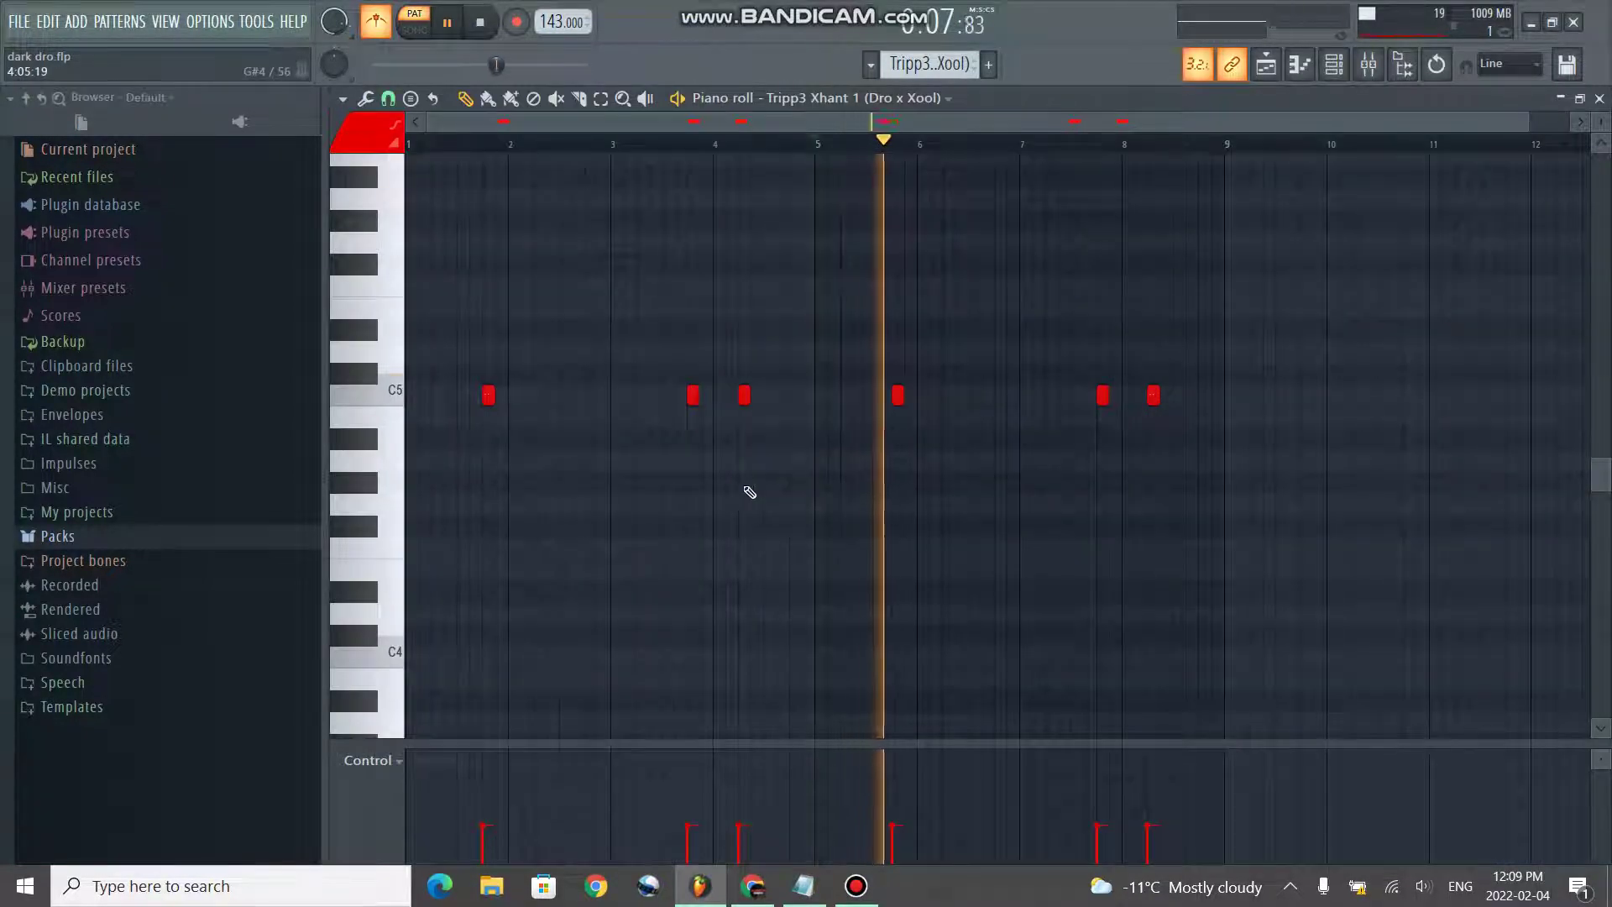
pyautogui.click(479, 30)
pyautogui.press('space')
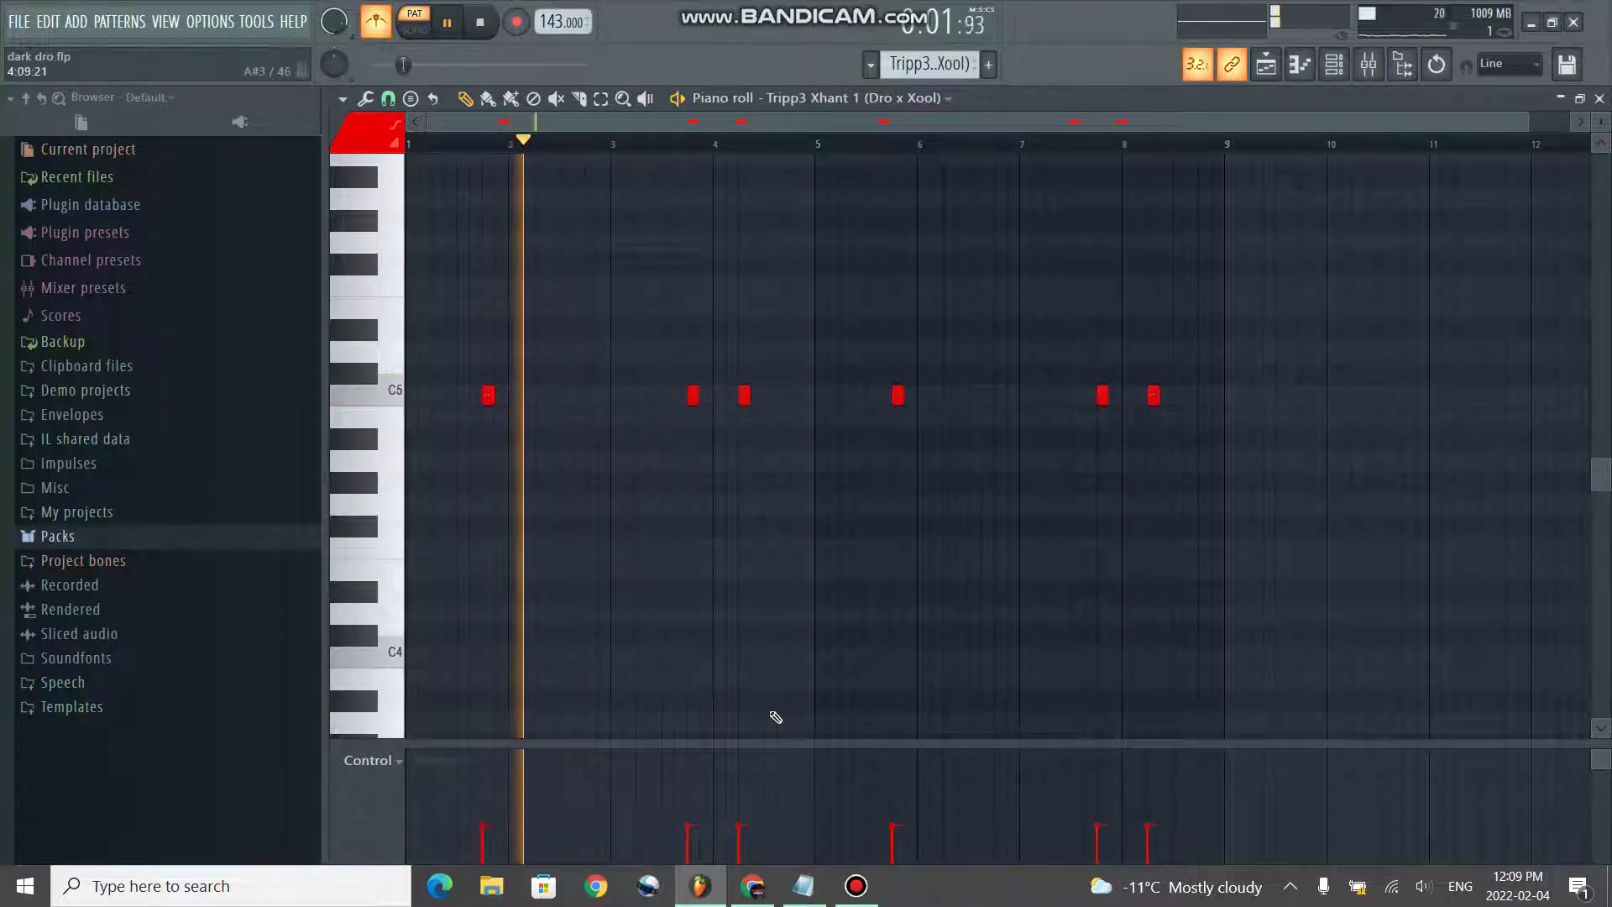
pyautogui.scroll(-1, 777, 722)
pyautogui.click(740, 753)
pyautogui.click(740, 822)
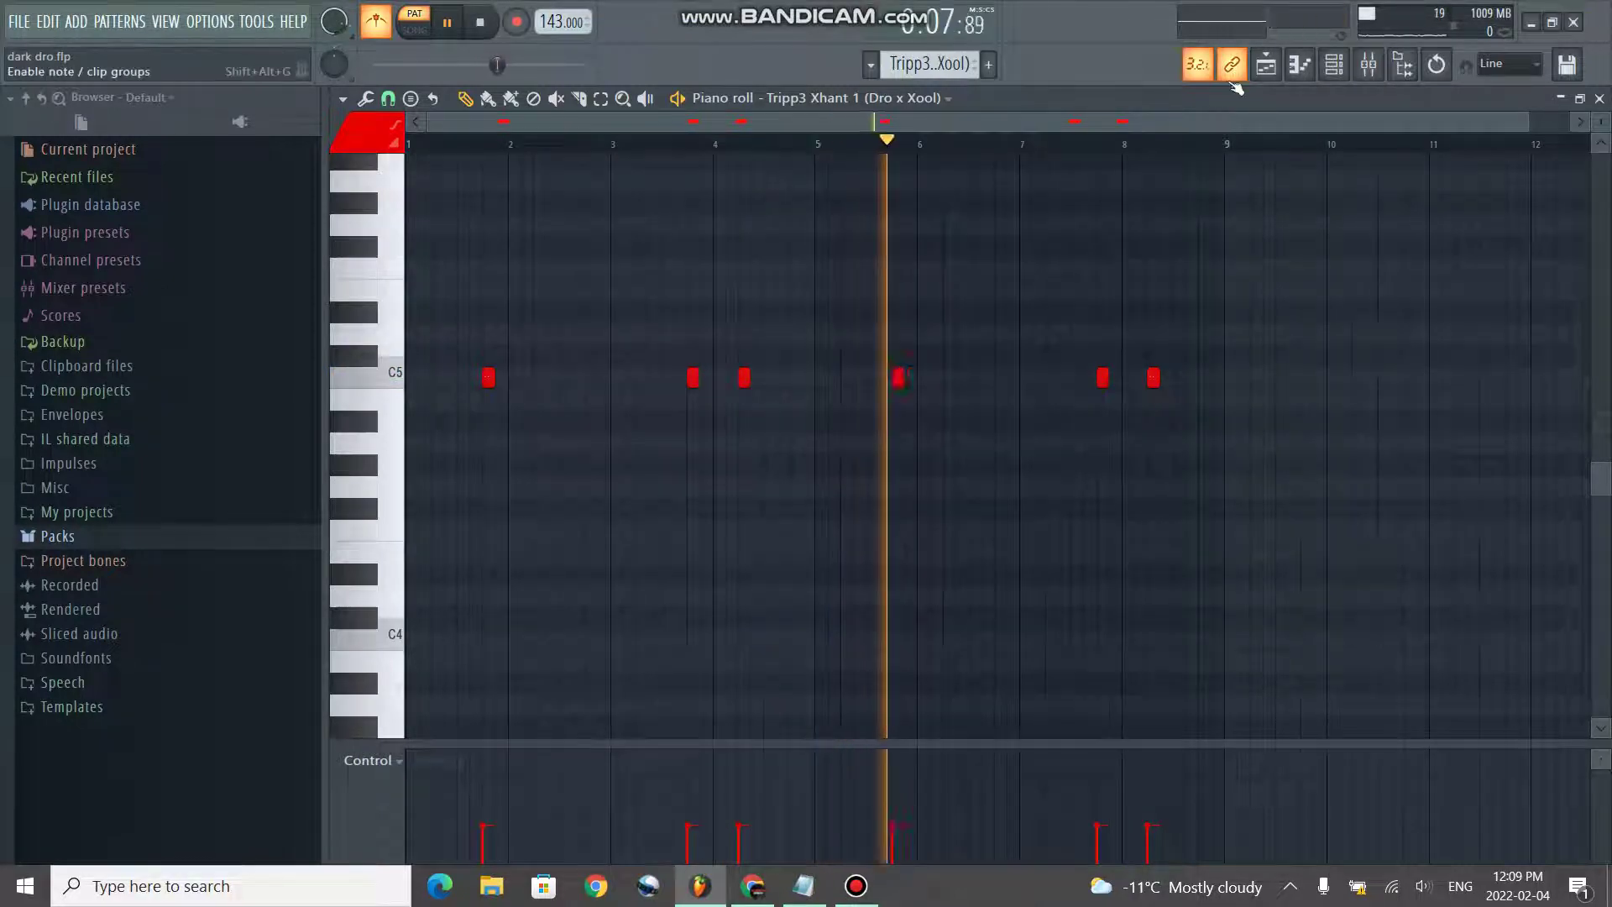
# - Stop playback, return to the channel rack and briefly play the Tripp3 Dro White Noise pattern without the metronome
pyautogui.click(1333, 66)
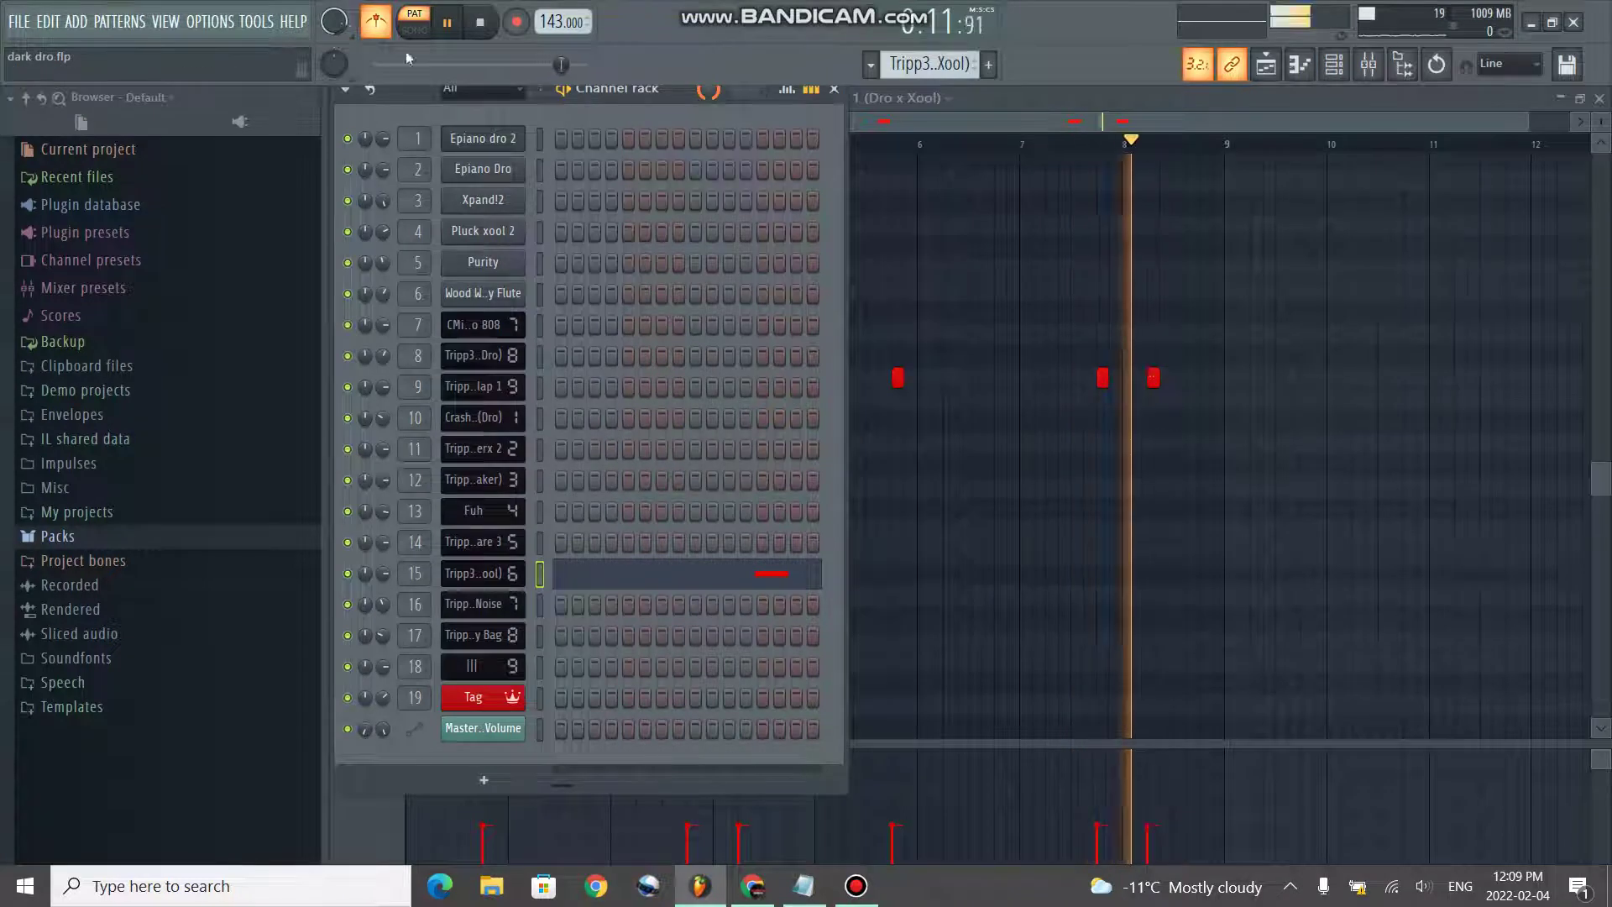
pyautogui.press('space')
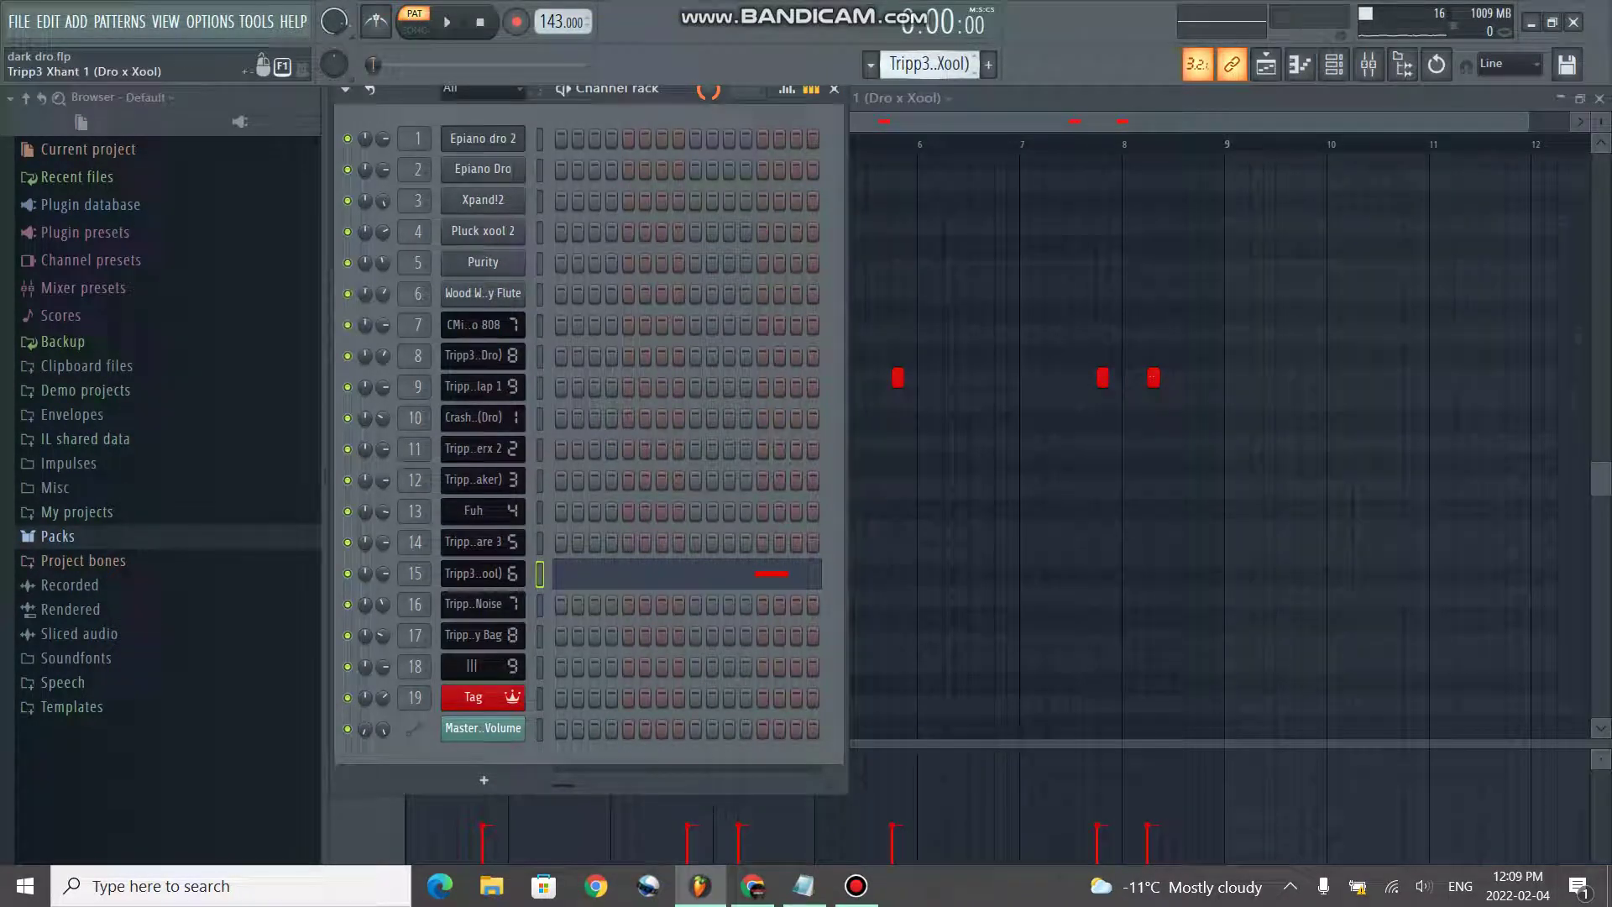
pyautogui.scroll(-1, 974, 64)
pyautogui.press('space')
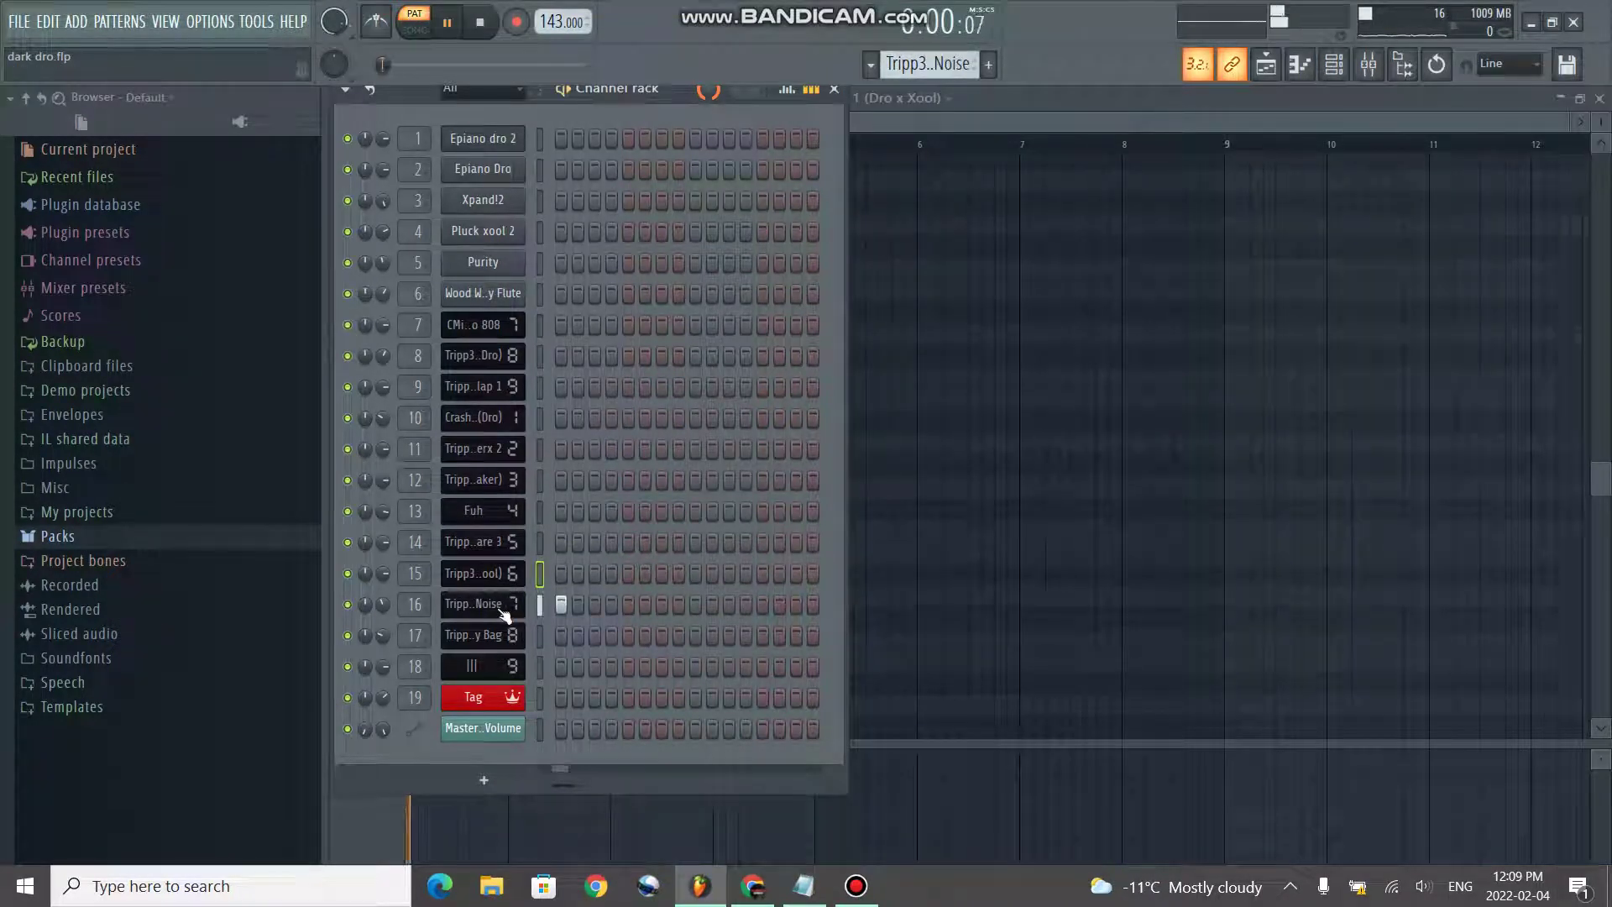
pyautogui.press('space')
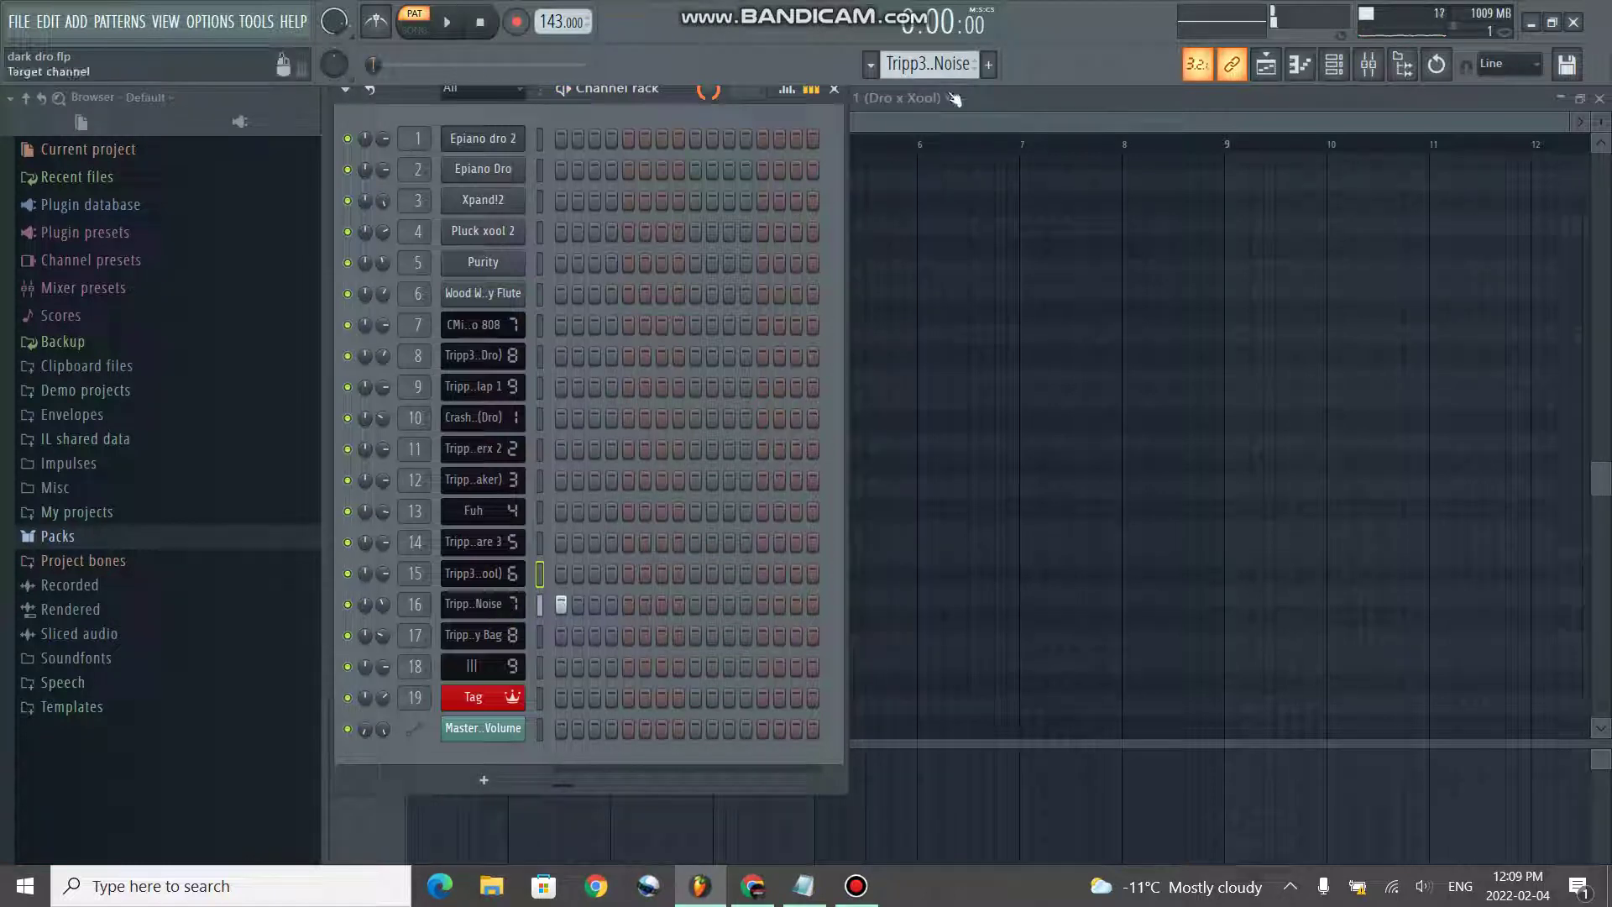
# - Switch to the Tripp3 Xool Money Bag pattern and briefly play it from the channel rack
pyautogui.scroll(-1, 932, 63)
pyautogui.press('space')
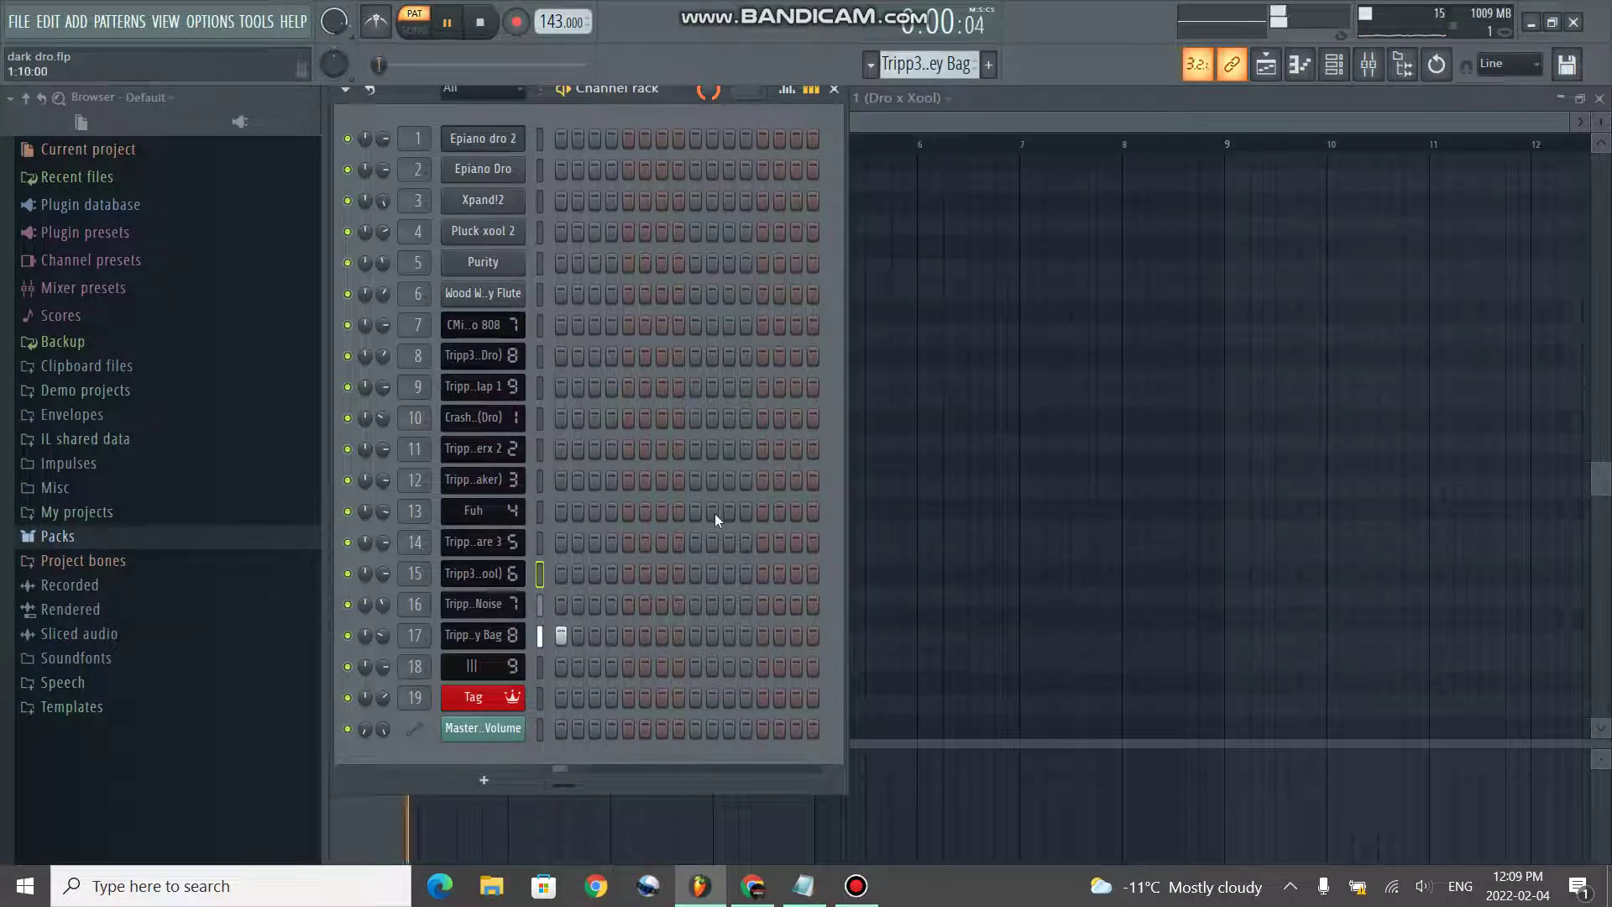
pyautogui.press('space')
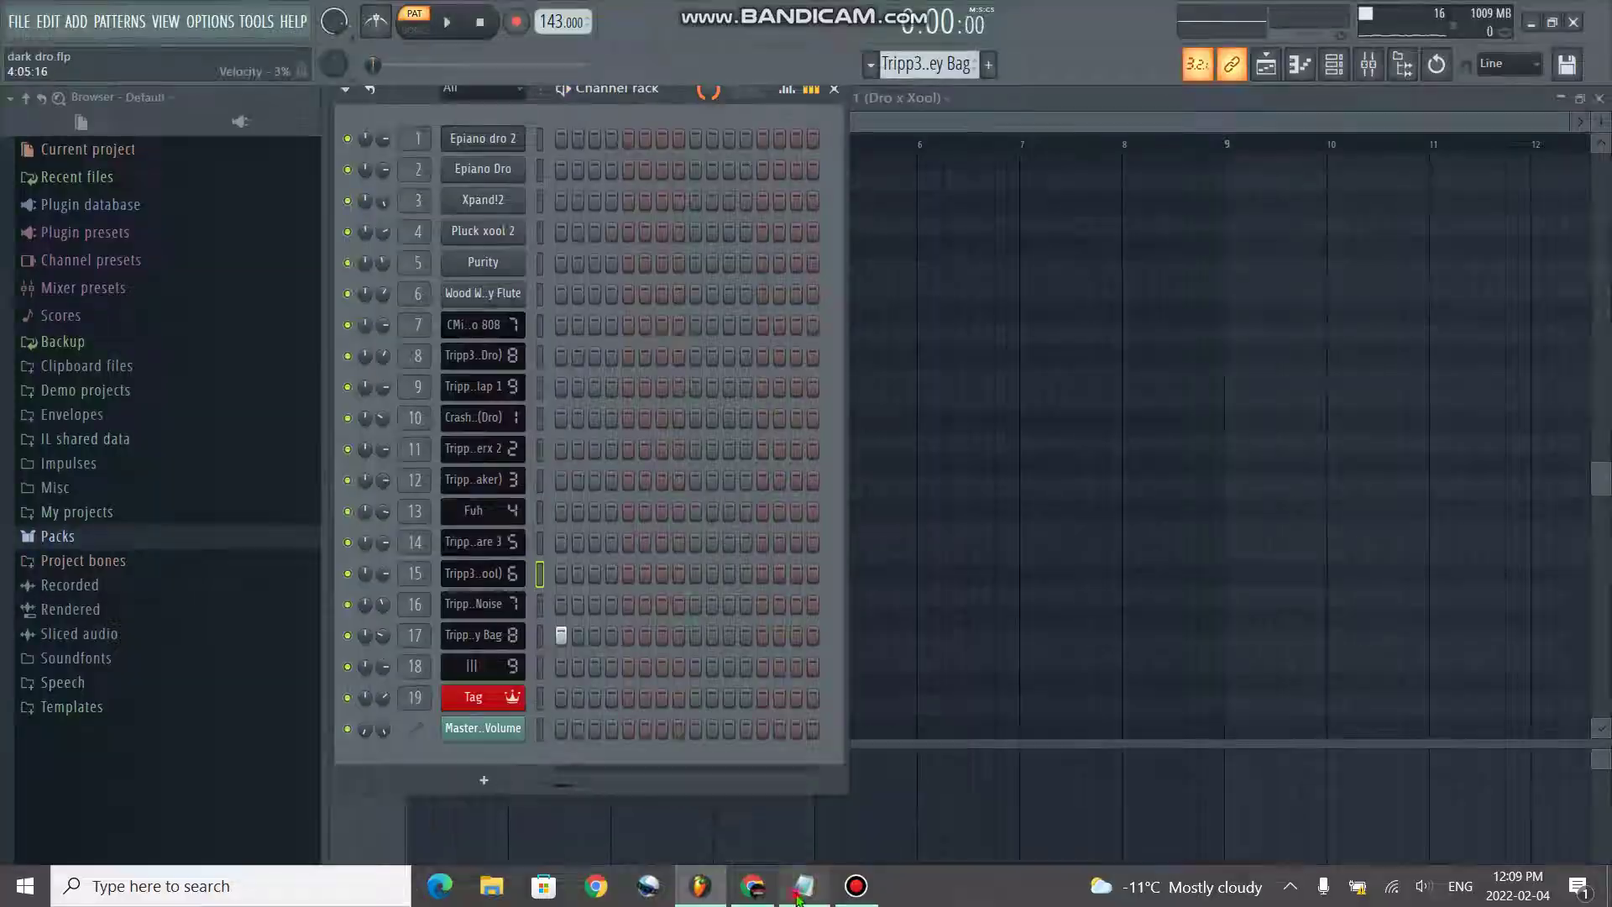
# - Switch to Notepad and highlight the line about added FX, followed by the line saying no fancy drum tricks are necessary
pyautogui.click(800, 895)
pyautogui.moveTo(484, 355); pyautogui.dragTo(3, 357)
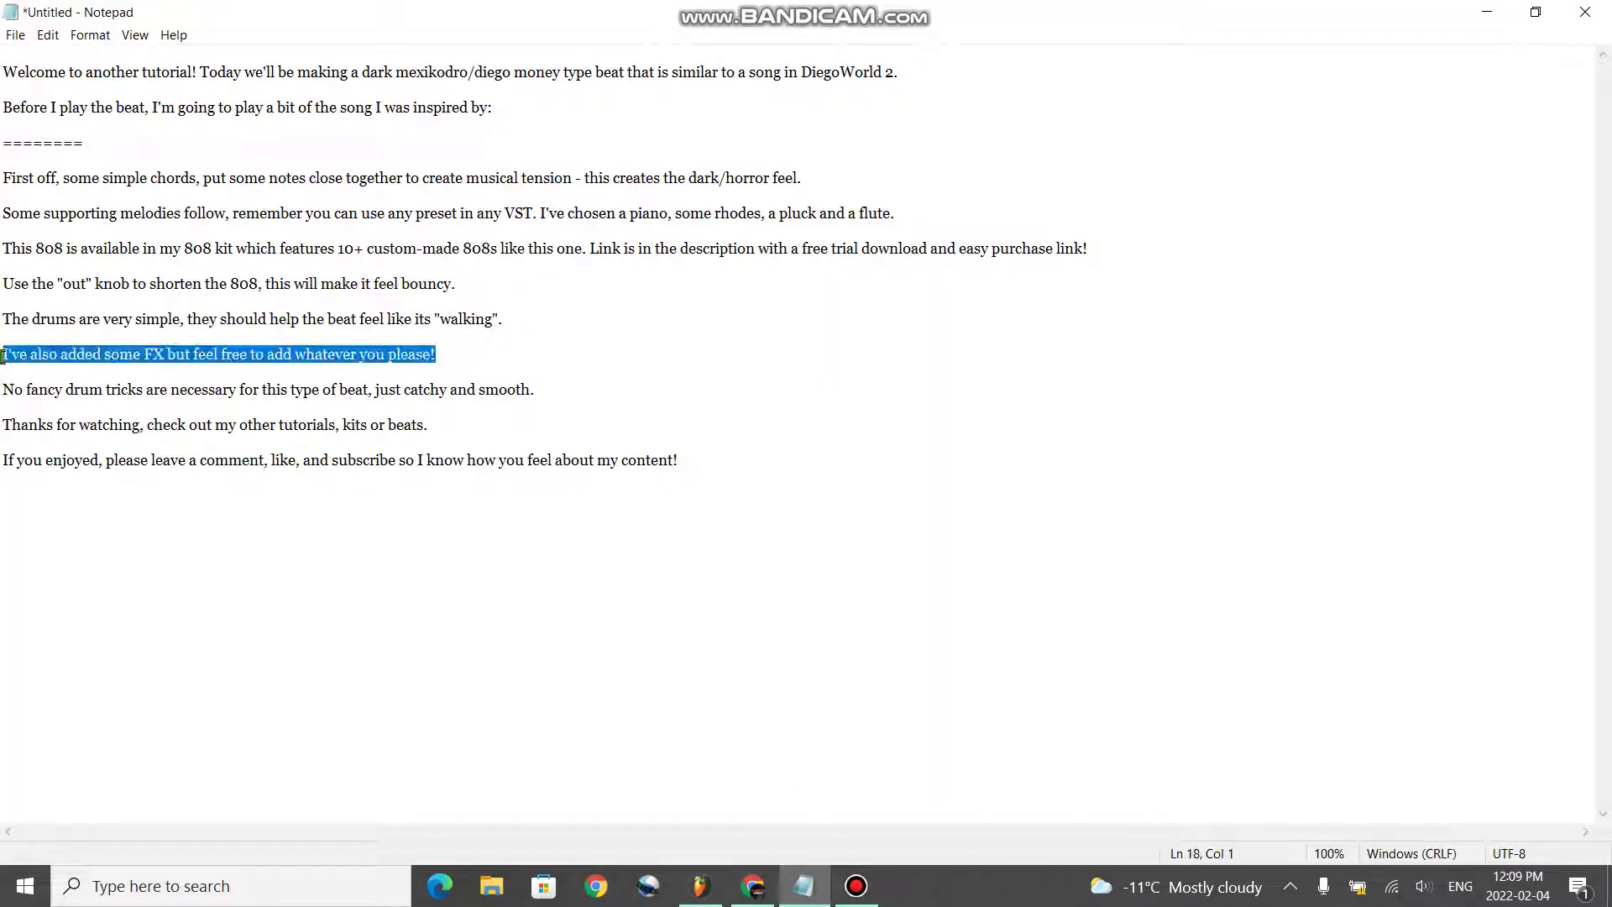
pyautogui.click(540, 388)
pyautogui.keyDown('shift'); pyautogui.click(374, 389); pyautogui.keyUp('shift')
pyautogui.keyDown('shift'); pyautogui.click(3, 393); pyautogui.keyUp('shift')
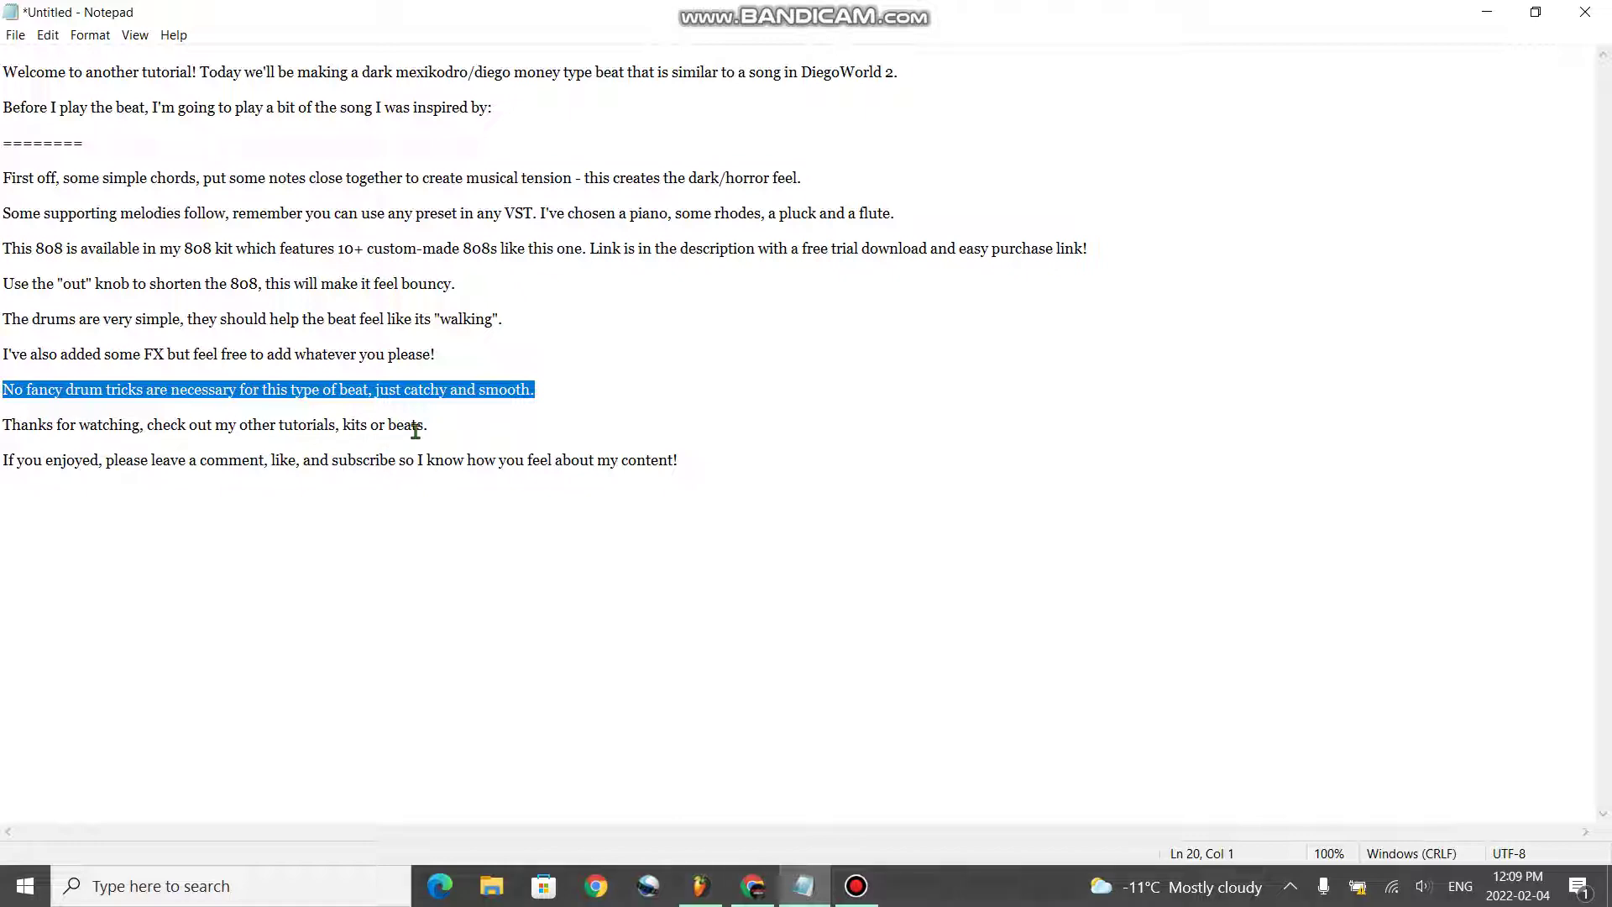
# - Switch back to FL Studio, show the playlist and play the full arrangement in song mode
pyautogui.click(700, 886)
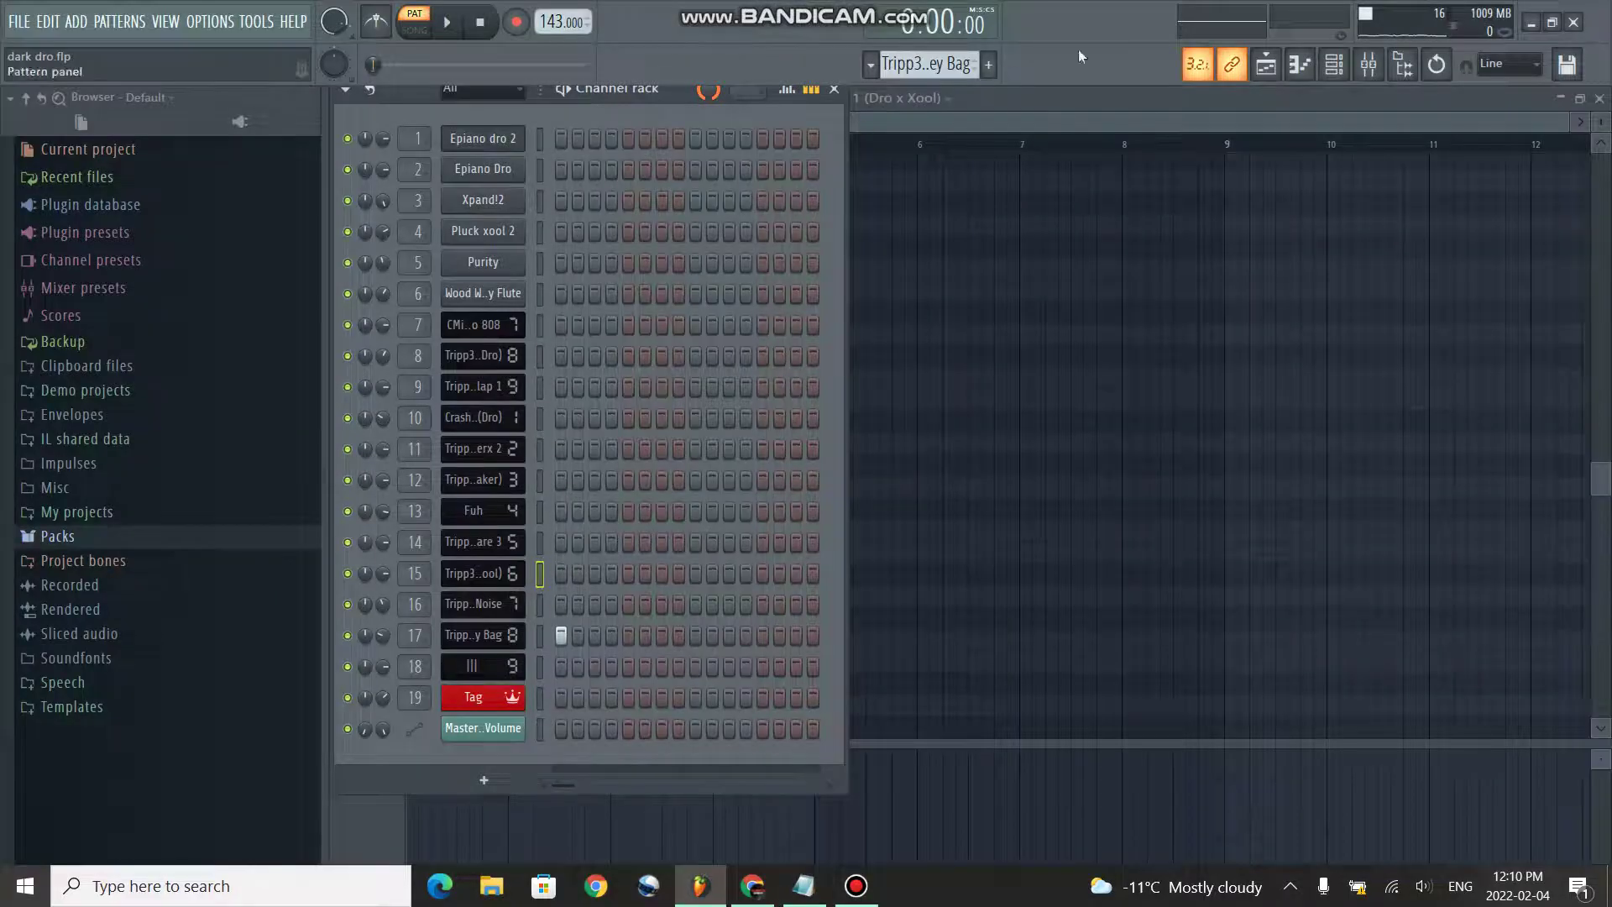
pyautogui.click(1267, 64)
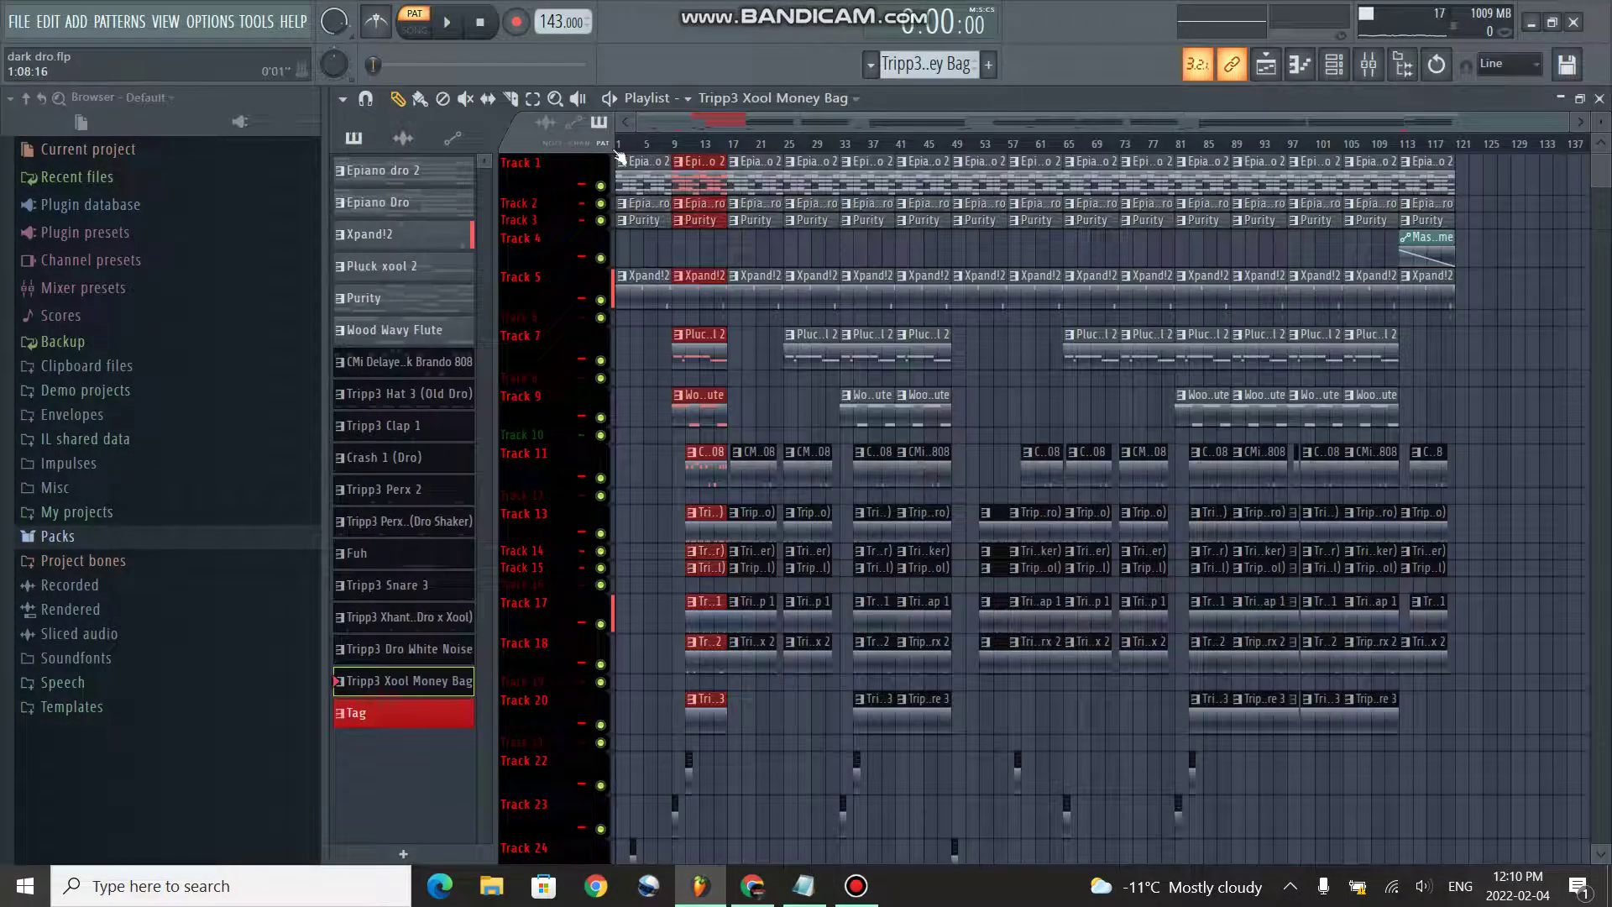
pyautogui.click(414, 24)
pyautogui.click(447, 23)
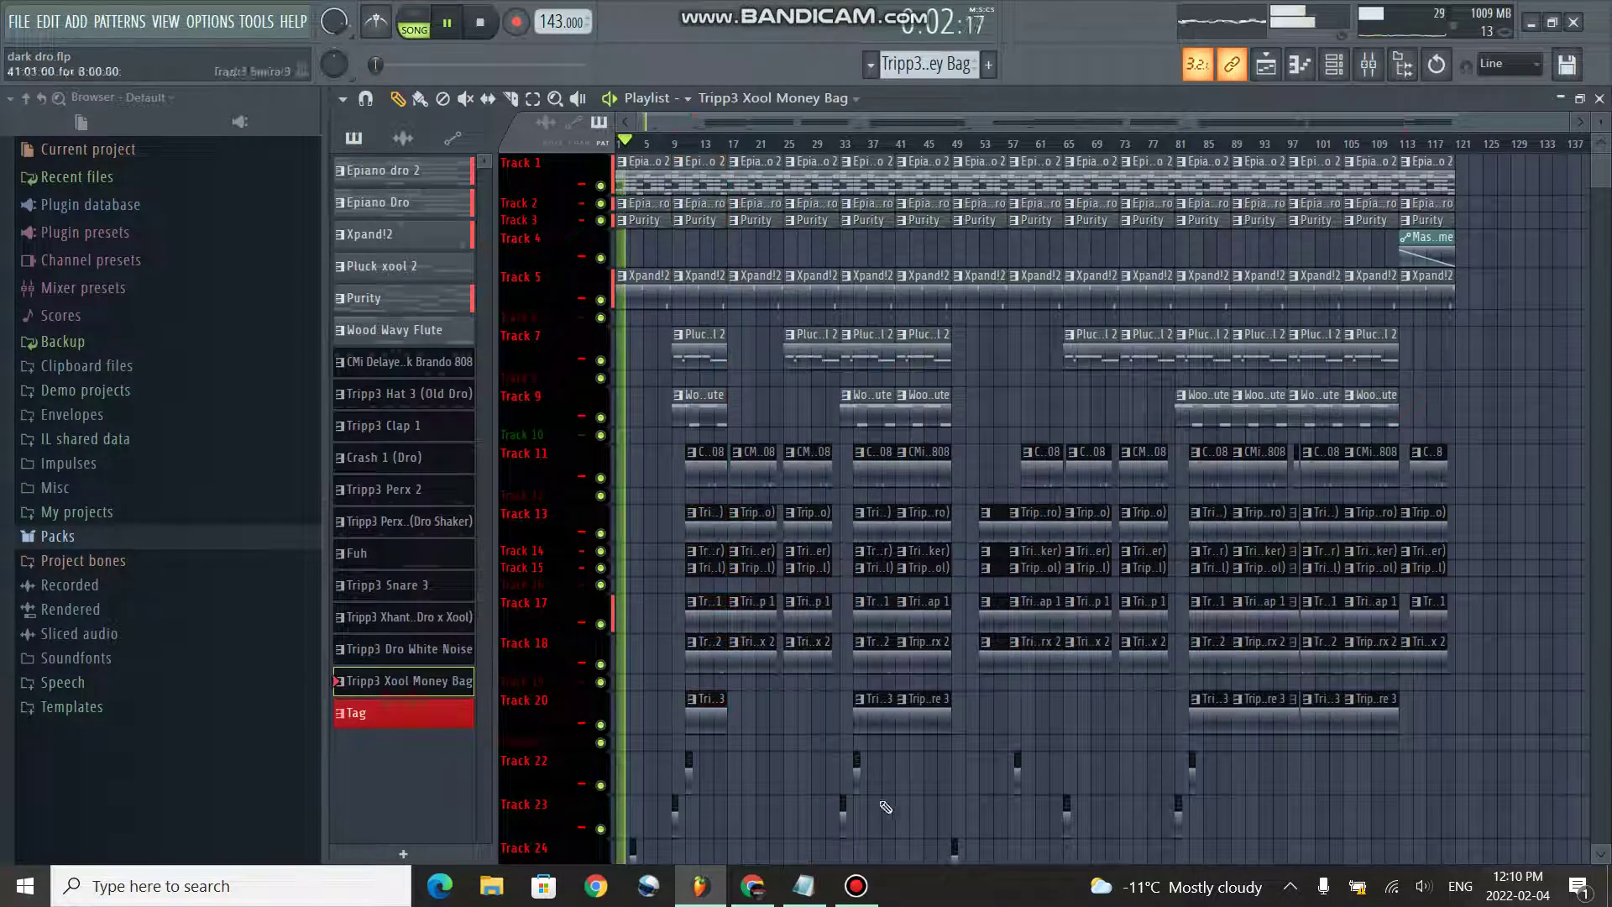
# - Switch to Notepad and highlight the two closing lines, from "Thanks for watching" through the request to comment, like and subscribe
pyautogui.moveTo(804, 886)
pyautogui.click(803, 798)
pyautogui.click(425, 528)
pyautogui.moveTo(437, 496); pyautogui.dragTo(2, 418)
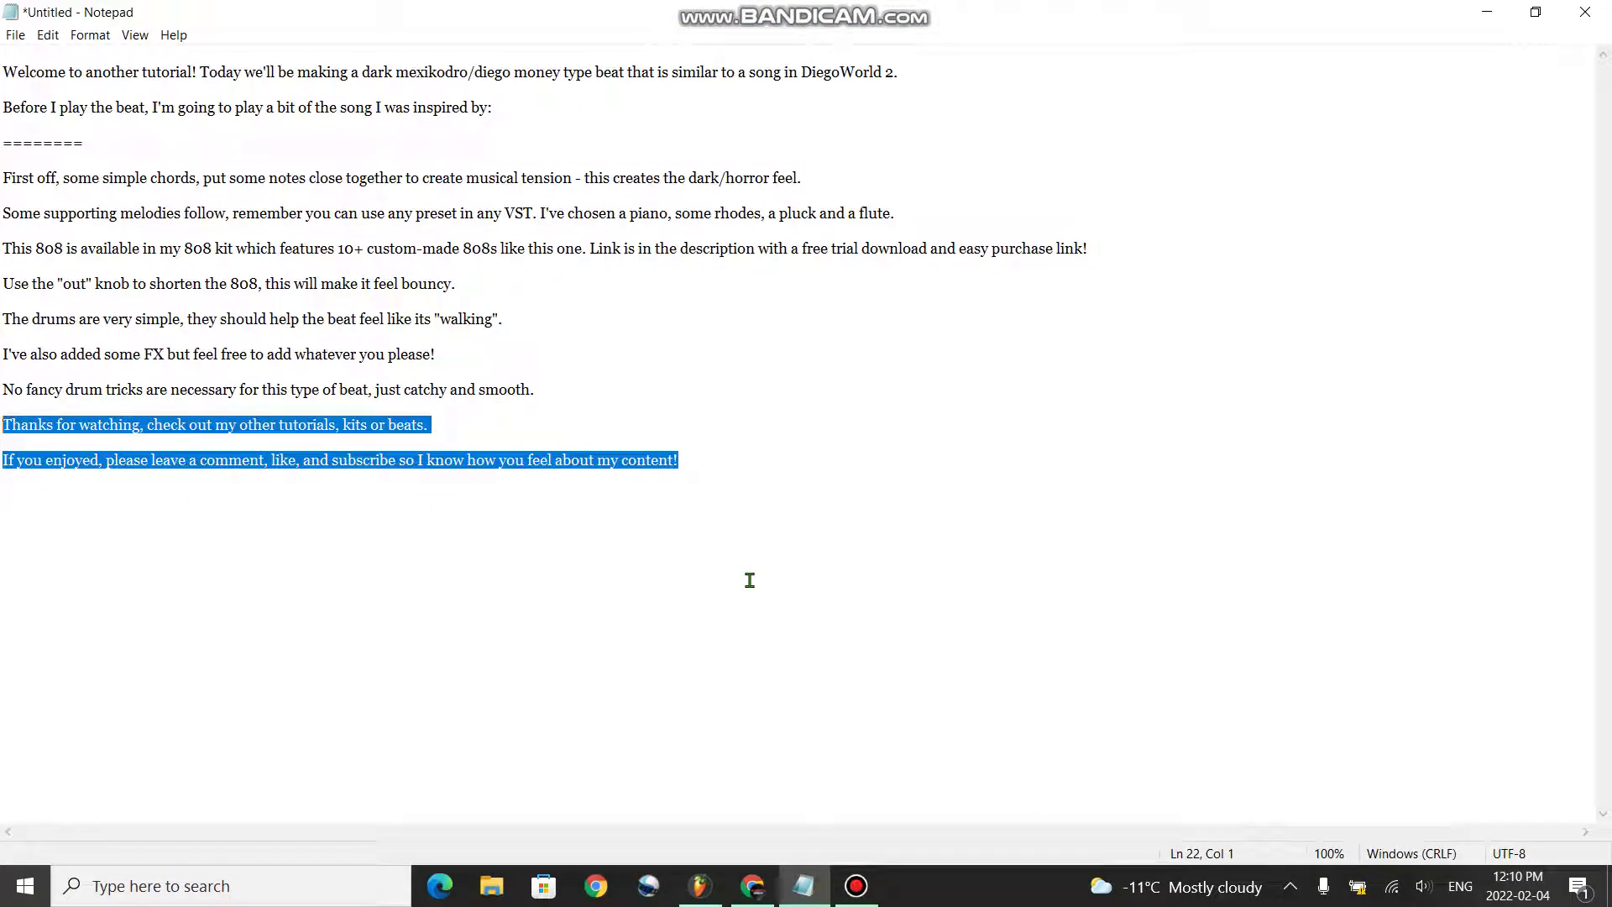